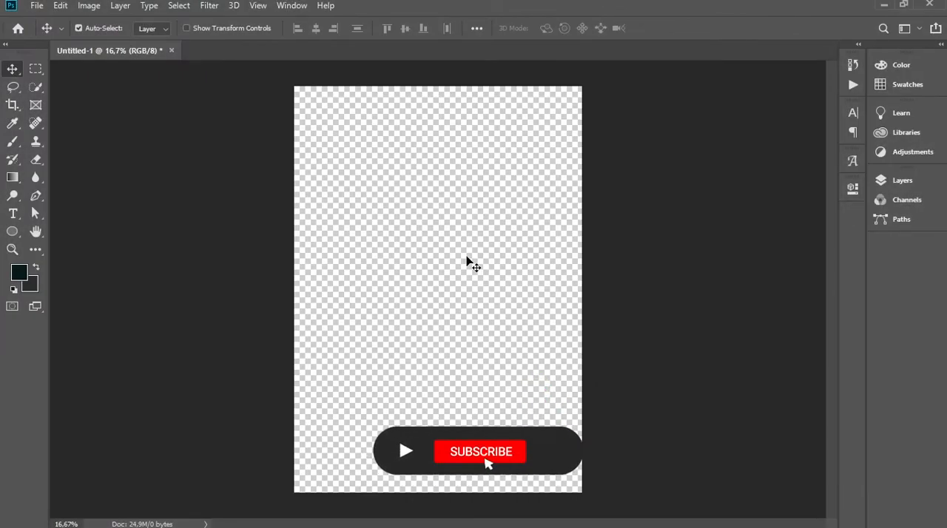
Place the pexels-pixabay-221299 scooter photo into the document as an embedded image
left_click(35, 7)
left_click(66, 268)
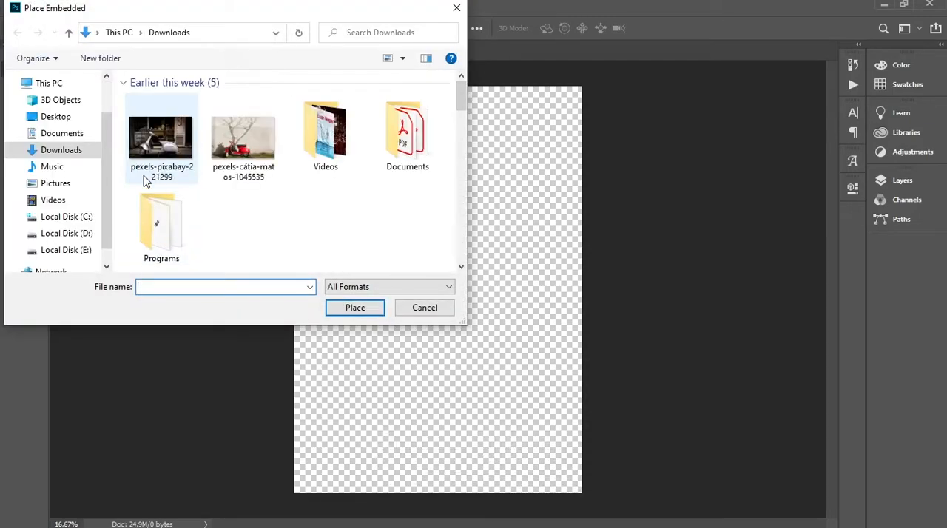
double_click(189, 146)
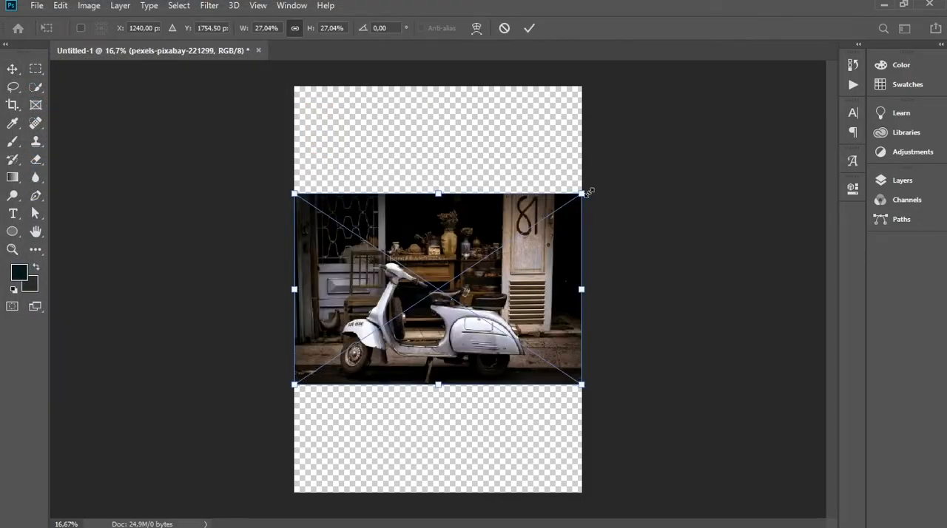
Scale the placed photo to about 35.41% and position it so the whole scooter lies on the canvas
left_click_drag(584, 190, 664, 139)
left_click_drag(630, 194, 603, 201)
left_click_drag(642, 145, 646, 140)
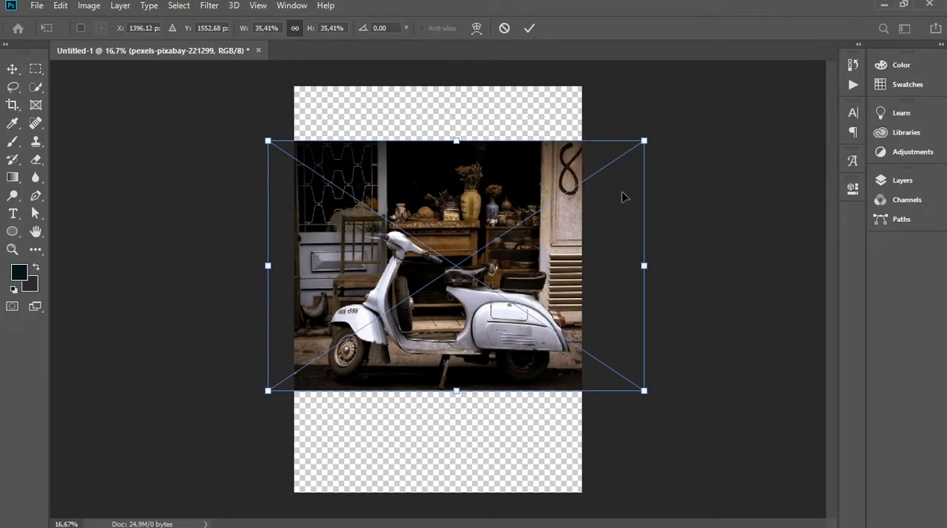
left_click_drag(611, 224, 604, 226)
left_click(526, 35)
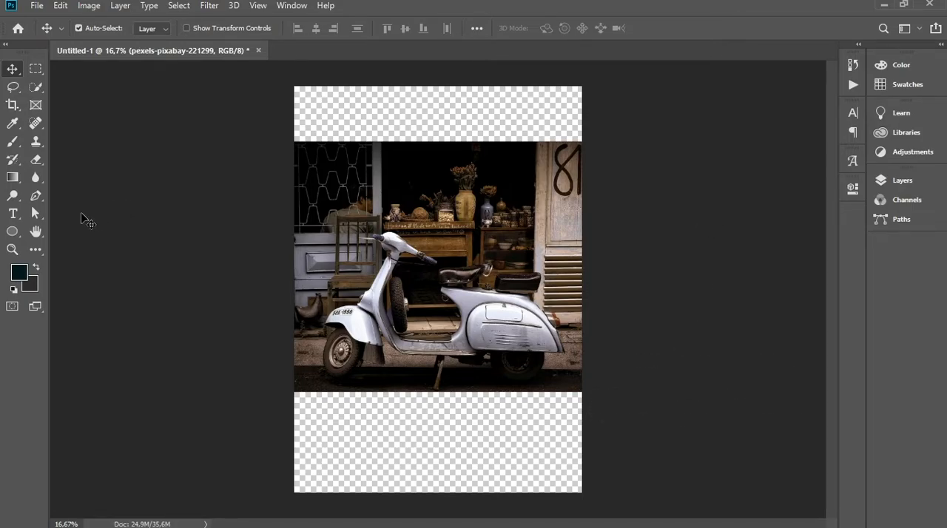
With the Pen tool in Path mode, start a path along the scooter's body beneath the front seat
left_click(36, 195)
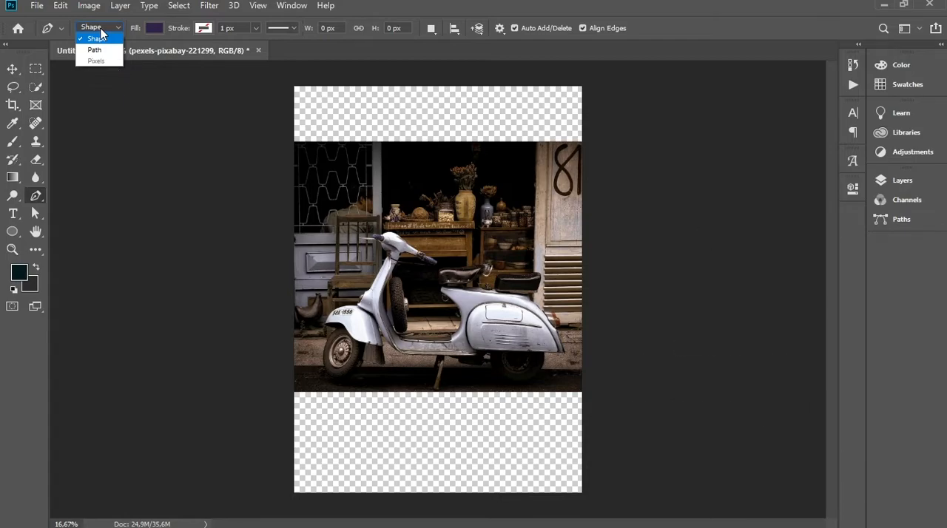
left_click(98, 49)
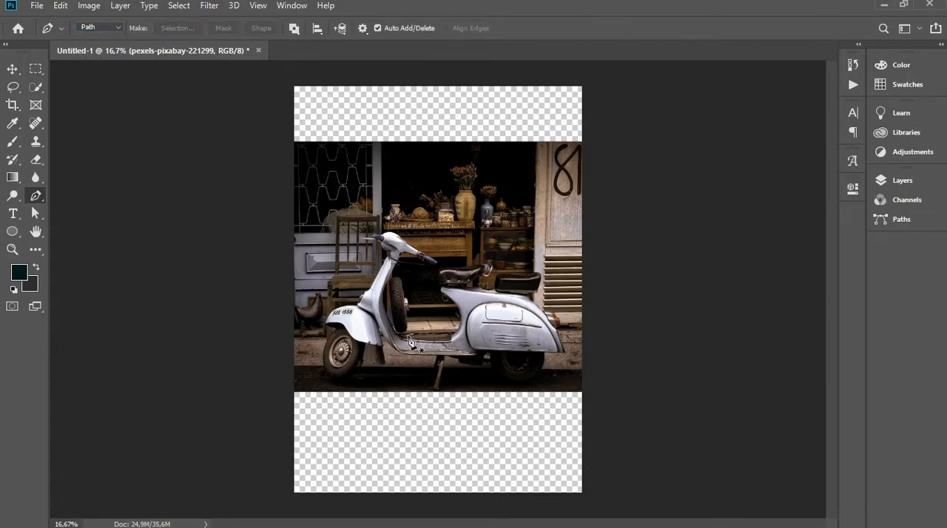
key("ctrl+plus")
key("ctrl+plus")
key("ctrl+plus")
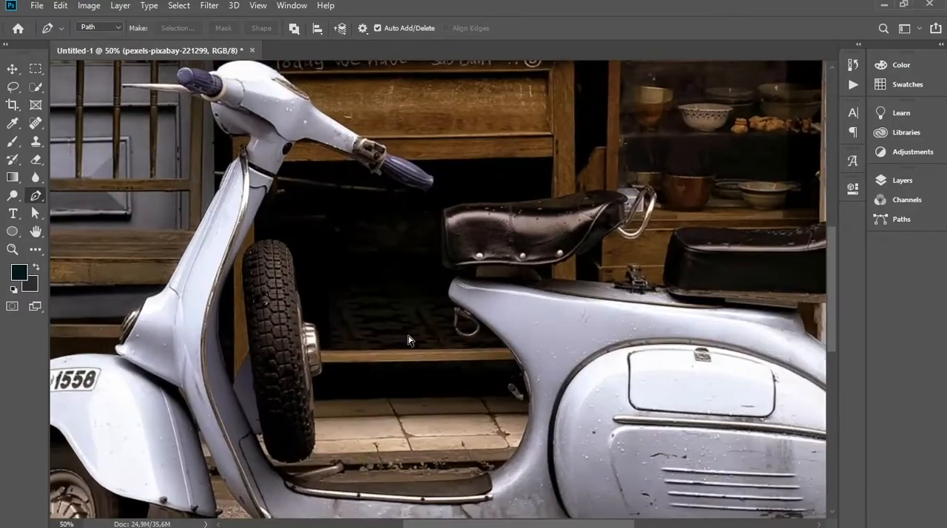
key("ctrl+plus")
key("ctrl+plus")
left_click_drag(408, 338, 325, 303)
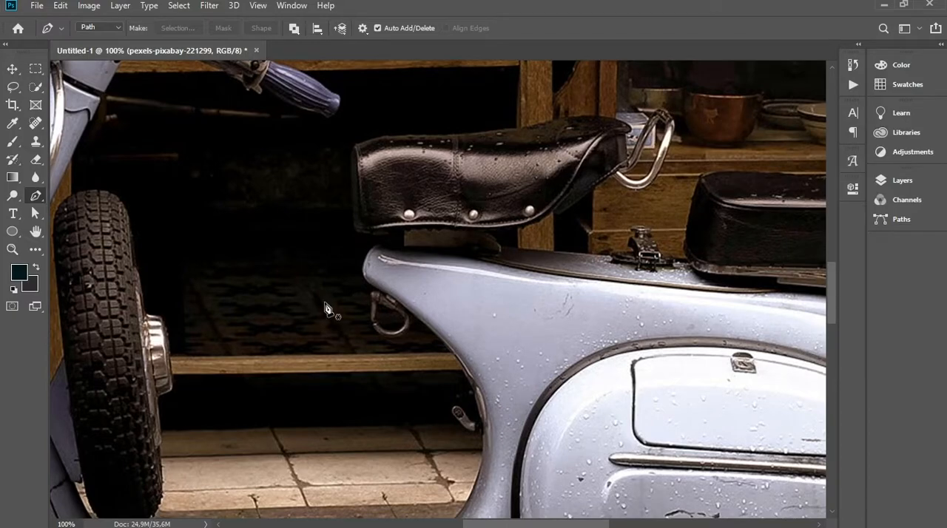
key("ctrl+plus")
left_click_drag(324, 307, 309, 346)
left_click_drag(345, 283, 448, 259)
left_click(457, 219)
Continue the path down the front curve of the rear body to the back of the footboard mat
left_click_drag(383, 246, 374, 285)
left_click_drag(409, 313, 432, 330)
left_click_drag(386, 267, 379, 279)
left_click_drag(421, 342, 451, 342)
left_click_drag(459, 286, 442, 220)
key("ctrl+minus")
left_click_drag(517, 406, 467, 347)
left_click_drag(410, 394, 378, 243)
key("ctrl+plus")
key("ctrl+plus")
left_click_drag(353, 434, 153, 514)
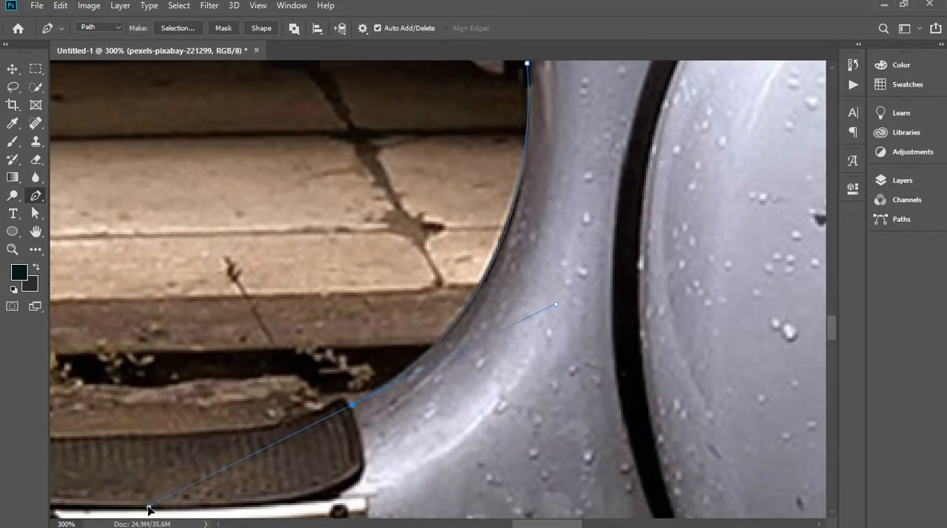
Trace the footboard's upper edge forward to the leg shield beside the spare wheel
left_click_drag(318, 414, 456, 311)
left_click_drag(482, 303, 471, 308)
key("ctrl+minus")
left_click_drag(209, 294, 548, 278)
left_click_drag(681, 304, 584, 309)
left_click_drag(174, 269, 529, 345)
key("ctrl+plus")
left_click_drag(365, 236, 368, 231)
key("ctrl+plus")
Trace around the bottom of the spare tyre and up its rear side to the hub
left_click_drag(416, 339, 443, 376)
left_click_drag(560, 391, 634, 385)
left_click_drag(680, 317, 689, 277)
left_click_drag(688, 273, 627, 403)
left_click_drag(624, 209, 572, 387)
left_click_drag(575, 376, 578, 371)
left_click_drag(581, 351, 581, 332)
left_click_drag(569, 182, 527, 261)
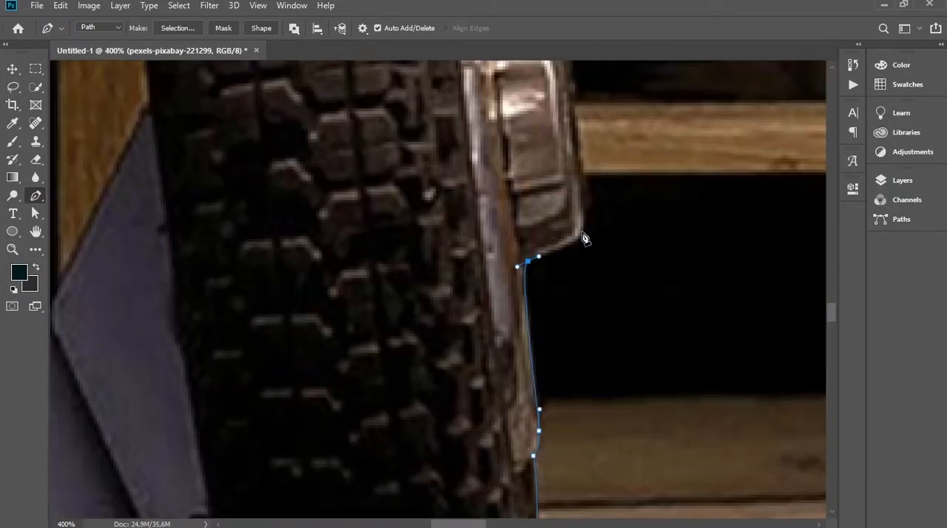
Outline the spare wheel's protruding hub and continue up the rear edge of the tyre
left_click_drag(582, 234, 583, 221)
left_click_drag(582, 211, 599, 365)
left_click_drag(567, 173, 557, 168)
left_click_drag(503, 159, 565, 439)
left_click_drag(513, 248, 538, 375)
left_click_drag(517, 186, 514, 172)
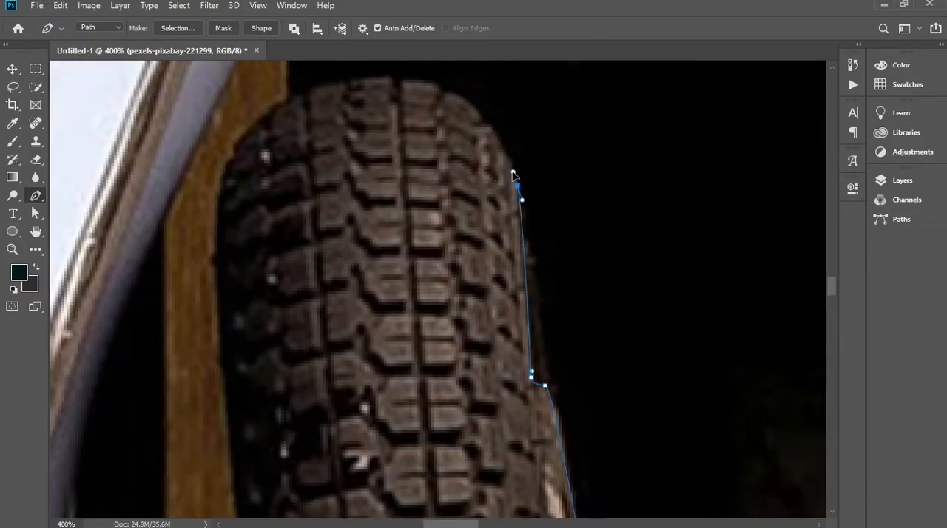
Carry the path over the top of the spare tyre and around the gap beside the leg shield
left_click_drag(474, 148, 526, 228)
left_click_drag(410, 159, 266, 159)
left_click_drag(266, 311, 296, 89)
left_click_drag(290, 80, 296, 110)
key("ctrl+minus")
key("ctrl+minus")
left_click(440, 254)
left_click_drag(387, 357, 383, 357)
Trace up the rear edge of the leg shield and the notches at the base of the steering column
key("ctrl+minus")
left_click_drag(395, 246, 400, 501)
key("ctrl+plus")
key("ctrl+plus")
left_click(401, 218)
left_click(412, 220)
left_click_drag(436, 149, 454, 132)
left_click(404, 129)
left_click(478, 192)
left_click(499, 188)
Outline the rear-pointing handlebar and its grip back toward the steering head
left_click_drag(529, 177, 543, 177)
left_click_drag(576, 204, 327, 152)
left_click_drag(484, 219, 415, 191)
left_click_drag(486, 209, 494, 212)
left_click_drag(501, 251, 565, 273)
left_click_drag(602, 273, 628, 292)
key("ctrl+plus")
left_click_drag(545, 219, 492, 204)
left_click(542, 161)
left_click(397, 172)
left_click(374, 184)
left_click_drag(374, 185, 761, 417)
Trace over the top of the steering head to the front-pointing handlebar grip
left_click(464, 212)
left_click_drag(463, 214, 672, 401)
left_click_drag(317, 150, 443, 133)
left_click_drag(350, 201, 328, 248)
left_click_drag(300, 209, 284, 222)
left_click(299, 209, "alt")
left_click_drag(296, 210, 496, 223)
left_click(387, 197, "alt")
Outline the front-pointing grip's end and the long brake lever extending beyond it
left_click_drag(388, 196, 470, 184)
left_click_drag(396, 212, 388, 265)
left_click(410, 276, "alt")
left_click(270, 241)
left_click_drag(291, 257, 299, 245)
left_click(417, 271)
left_click(540, 277)
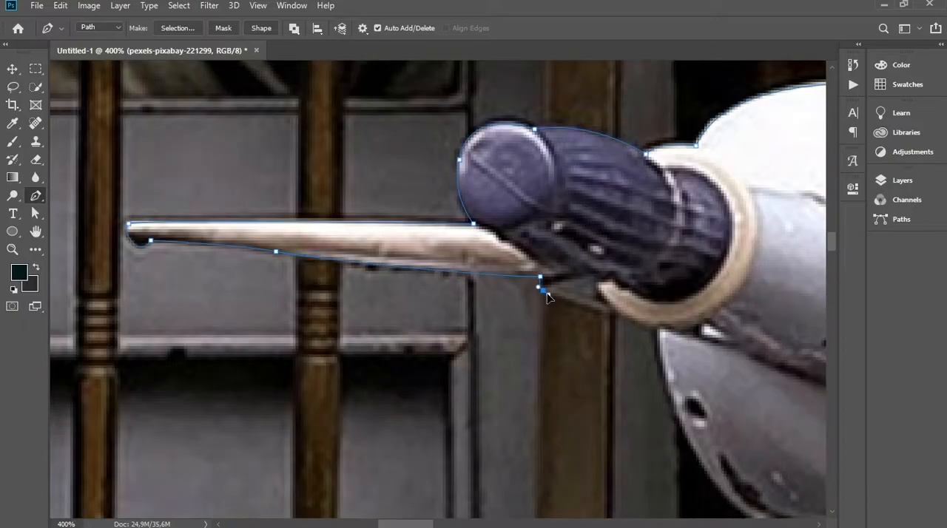
Trace the underside of the steering head and the column down to the top of the leg shield
left_click(550, 271)
left_click_drag(586, 290, 611, 293)
left_click_drag(554, 334, 523, 310)
left_click_drag(566, 326, 652, 344)
left_click_drag(575, 273, 576, 294)
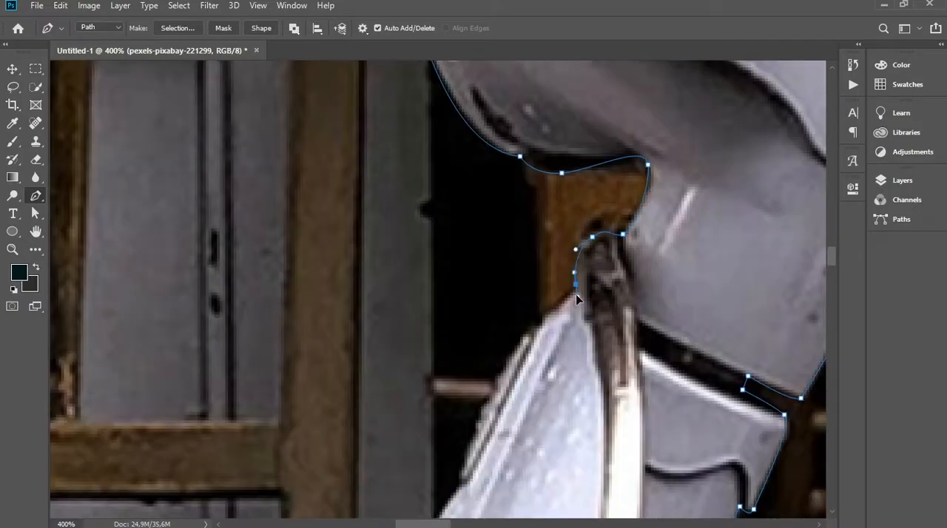
Continue the path down the front outer edge of the leg shield
left_click_drag(569, 250, 564, 264)
left_click_drag(519, 319, 487, 390)
left_click(495, 405)
left_click_drag(495, 395, 548, 227)
scroll(548, 227, "down", 2)
left_click(535, 273)
left_click_drag(504, 313, 506, 268)
Outline the dark grille at the leg shield's front and continue onto the top of the front fender
scroll(402, 407, "up", 1)
left_click(476, 330)
left_click_drag(506, 256, 494, 262)
left_click_drag(413, 347, 417, 365)
left_click(433, 377)
scroll(433, 377, "down", 1)
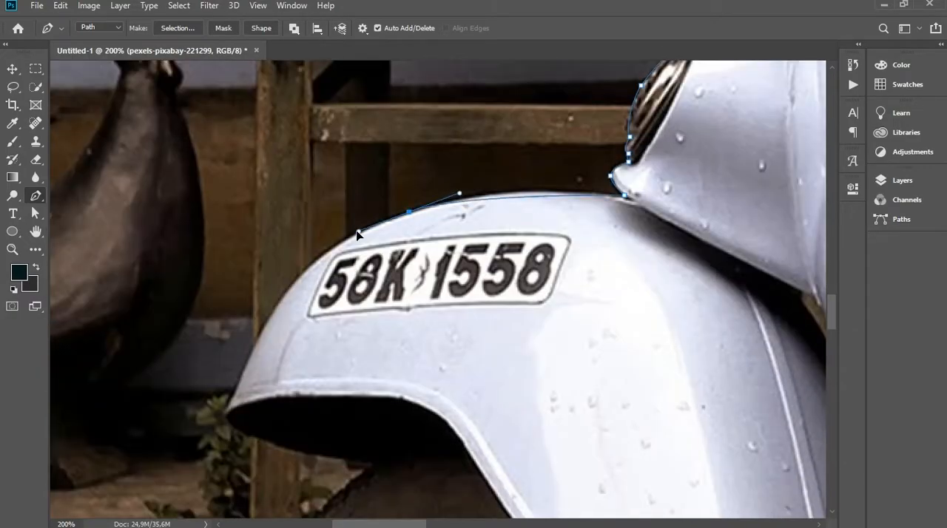
Trace the front fender's curve past the number plate to its front tip and lower edge
left_click_drag(409, 208, 340, 237)
left_click_drag(339, 237, 426, 158)
left_click_drag(313, 328, 276, 415)
left_click(313, 327, "alt")
left_click_drag(459, 382, 628, 411)
Outline the front tyre around its front and bottom up to the mud flap
scroll(458, 382, "down", 1)
left_click_drag(376, 285, 365, 381)
left_click_drag(444, 425, 577, 425)
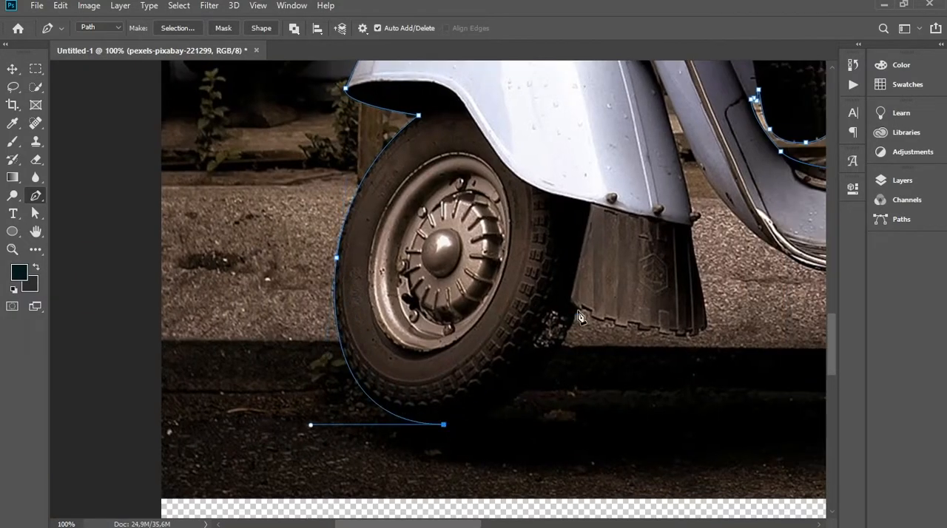
left_click_drag(583, 317, 620, 198)
Trace the jagged lower edge of the mud flap behind the front wheel
scroll(637, 338, "up", 2)
left_click(488, 265)
left_click(513, 294)
left_click(557, 305)
left_click(585, 323)
left_click_drag(622, 330, 473, 322)
left_click(507, 311)
left_click(568, 323)
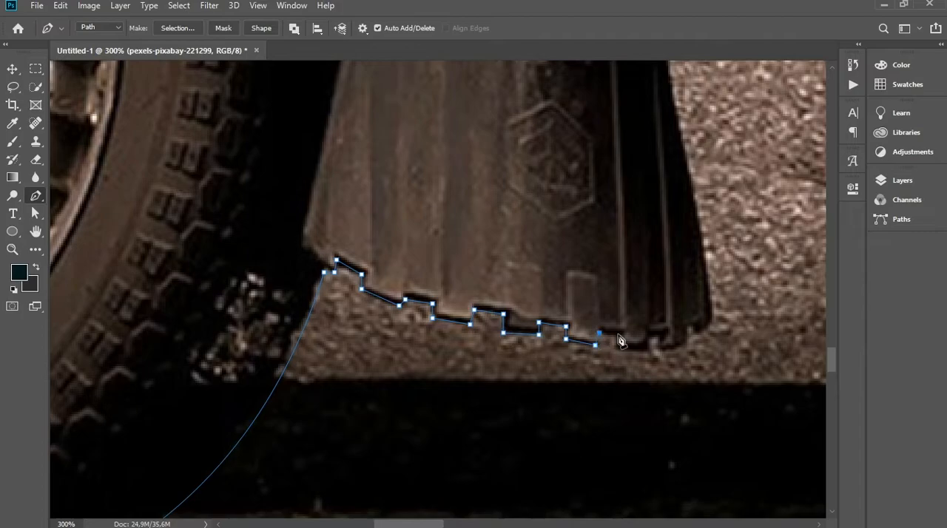
Finish the mud flap's lower corner and trace its rear side and the fender's rear edge up to the leg shield
left_click_drag(620, 334, 419, 330)
left_click(489, 322)
left_click_drag(512, 302, 543, 485)
left_click(495, 200)
left_click(501, 187)
left_click(523, 160)
left_click(496, 154)
key("ctrl+minus")
left_click_drag(494, 154, 554, 380)
left_click_drag(463, 154, 400, 76)
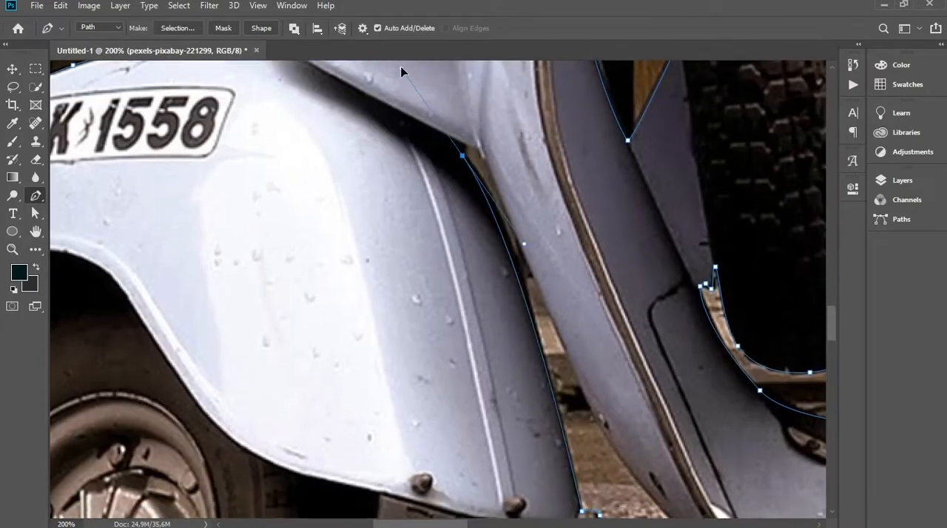
Continue the path along the lower edge of the leg shield and floorboard to the floorboard's rear end
left_click_drag(705, 464, 575, 317)
left_click_drag(527, 404, 600, 446)
key("ctrl+plus")
left_click_drag(680, 404, 228, 284)
left_click(387, 288)
Trace the dark underbody box below the floorboard along its stepped front and lower edge
left_click_drag(414, 317, 422, 321)
left_click(505, 341)
left_click_drag(504, 348, 390, 273)
left_click_drag(410, 309, 418, 310)
left_click_drag(592, 326, 400, 310)
left_click_drag(486, 318, 501, 292)
Outline the box's rear corner and the small bolt projection up to the front of the rear tyre
key("ctrl+plus")
left_click_drag(475, 344, 510, 346)
left_click(515, 302)
left_click_drag(546, 279, 553, 273)
left_click(567, 282)
left_click_drag(586, 304, 600, 307)
left_click(653, 287)
Outline the rear tyre around its bottom and up its rear side to the body's lower edge
key("ctrl+minus")
key("ctrl+minus")
left_click_drag(491, 351, 648, 351)
left_click(648, 166)
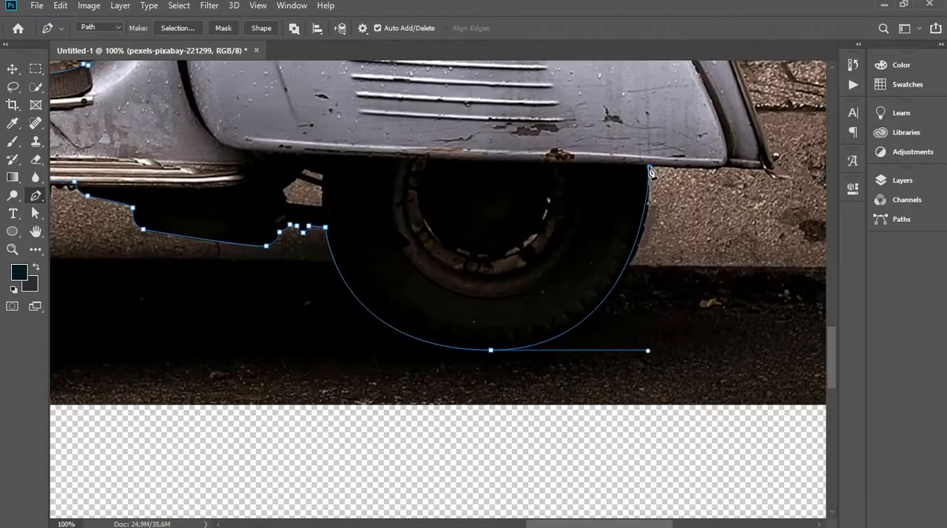
Trace the body's lower edge behind the rear wheel, around the tail tip and up the rear fender edge
key("ctrl+plus")
left_click_drag(488, 302, 508, 301)
left_click(570, 308)
left_click_drag(589, 328, 596, 329)
left_click_drag(584, 292, 624, 475)
left_click_drag(518, 216, 480, 231)
Outline the tail light around its outer side and top back to the body
left_click_drag(518, 189, 611, 305)
left_click(659, 289)
left_click_drag(654, 212, 654, 203)
left_click(619, 185)
left_click_drag(605, 171, 595, 167)
left_click_drag(575, 169, 570, 174)
left_click(552, 157)
Trace the upper rear body edge from the tail light up towards the rear seat
left_click_drag(481, 151, 672, 313)
key("ctrl+plus")
left_click(498, 199)
left_click_drag(498, 199, 545, 368)
left_click_drag(499, 279, 459, 261)
left_click(541, 277)
Outline the base and rear side of the rear seat up to its top corner
left_click_drag(556, 253, 410, 323)
left_click_drag(575, 318, 582, 304)
left_click(582, 271)
left_click_drag(589, 271, 569, 429)
left_click(581, 135)
left_click_drag(621, 186, 721, 236)
Trace the rear seat's top edge and its front side down to the body
left_click_drag(629, 234, 693, 246)
left_click_drag(327, 258, 616, 252)
left_click_drag(379, 259, 362, 294)
left_click_drag(408, 291, 406, 326)
left_click(414, 355)
Trace the rear side of the metal latch between the two seats up to its cap
left_click(551, 321)
left_click_drag(519, 306, 465, 272)
left_click(506, 296)
left_click_drag(464, 259, 447, 256)
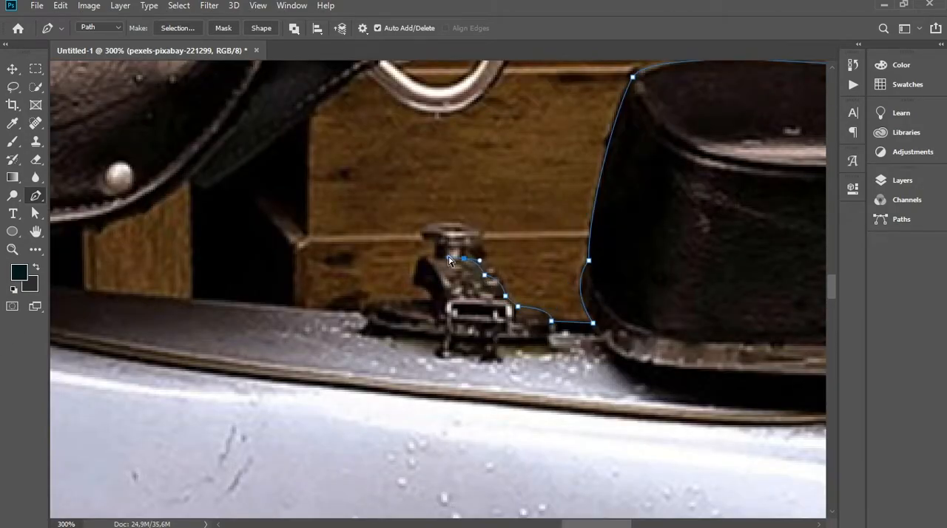
key("ctrl+plus")
left_click(473, 234)
Outline the latch's cap and its front side down to the body's top edge
left_click(495, 229)
left_click(498, 212)
left_click_drag(462, 201, 441, 199)
left_click(410, 285)
left_click(427, 304)
left_click_drag(344, 323, 343, 351)
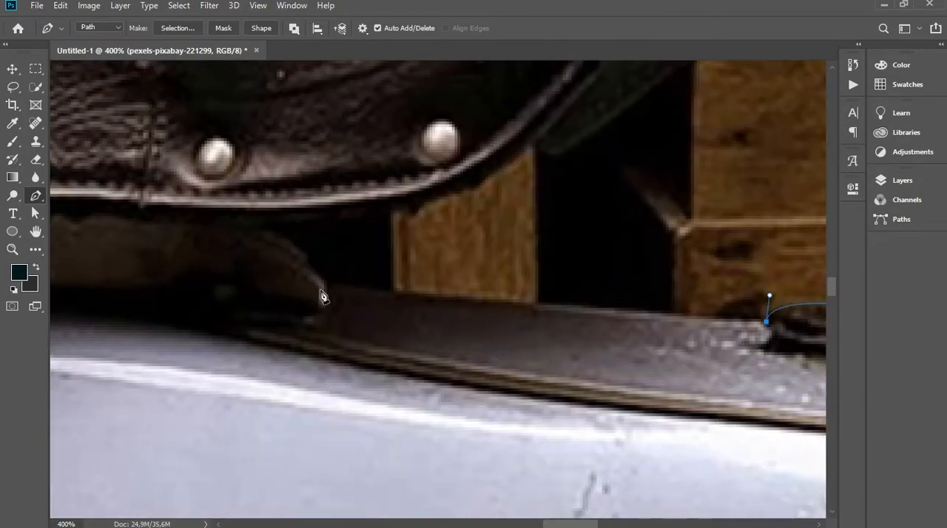
Trace the body's top edge forward to the front saddle's bracket and along the saddle's lower edge
left_click(323, 281)
left_click_drag(461, 297, 518, 230)
left_click_drag(488, 306, 502, 298)
left_click(481, 308)
left_click_drag(579, 362, 627, 362)
Outline the metal loop at the rear of the front saddle
left_click_drag(682, 192, 612, 155)
left_click_drag(553, 246, 544, 273)
left_click(499, 355)
left_click(489, 251)
left_click(517, 231)
Trace the front saddle's top edge forward and round its upper front corner
left_click_drag(442, 185, 555, 202)
left_click_drag(438, 196, 391, 200)
left_click_drag(422, 275, 633, 165)
left_click_drag(392, 198, 372, 209)
left_click_drag(379, 219, 379, 232)
Trace the saddle's front side and underside down to the body and close the scooter path
left_click(389, 372)
left_click(451, 379)
left_click(453, 370)
left_click(486, 371)
left_click(483, 396)
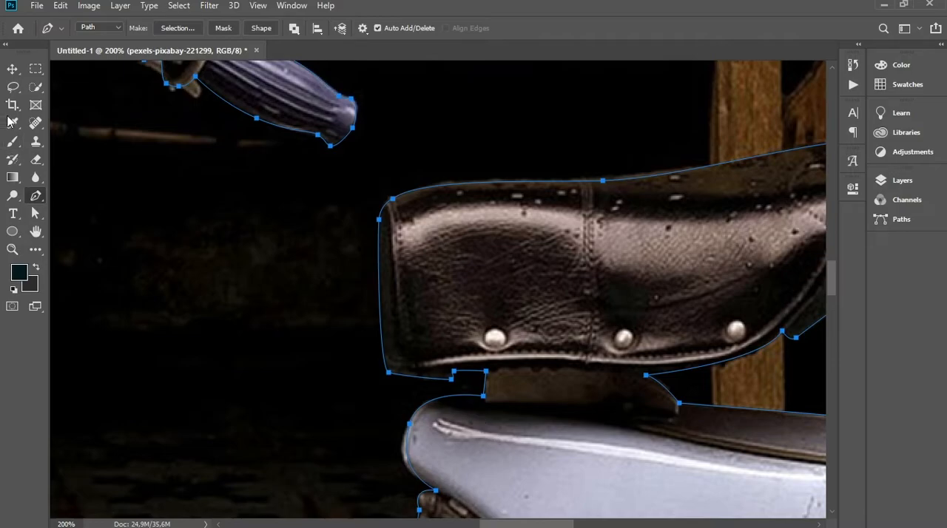
Convert the scooter path into a new anti-aliased selection with a feather radius of 0 pixels
right_click(532, 263)
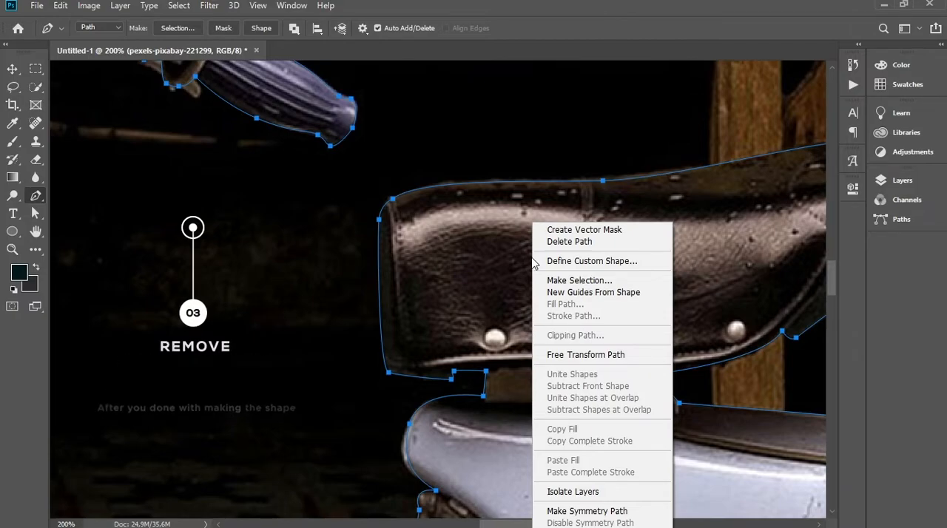
left_click(561, 280)
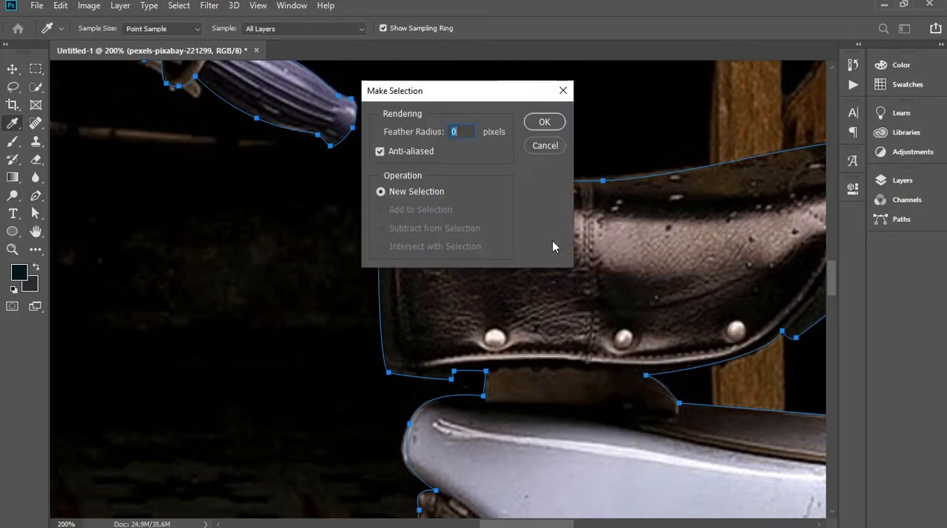
left_click(544, 123)
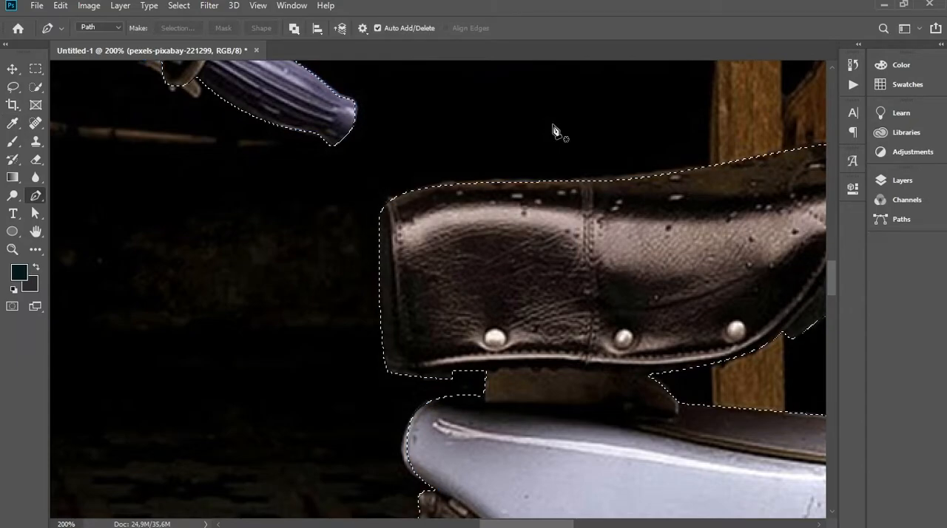
Copy the selected scooter and paste it onto its own layer
key("ctrl+0")
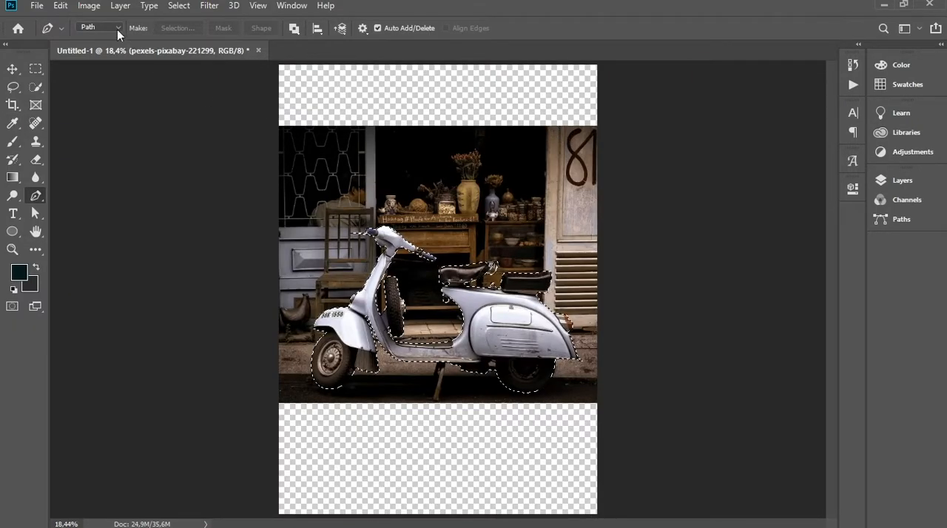
left_click(59, 7)
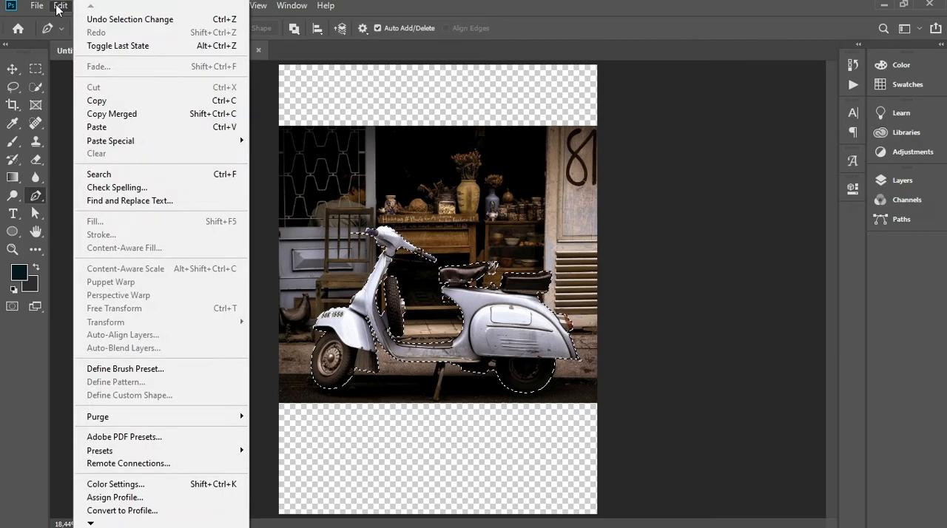
left_click(111, 106)
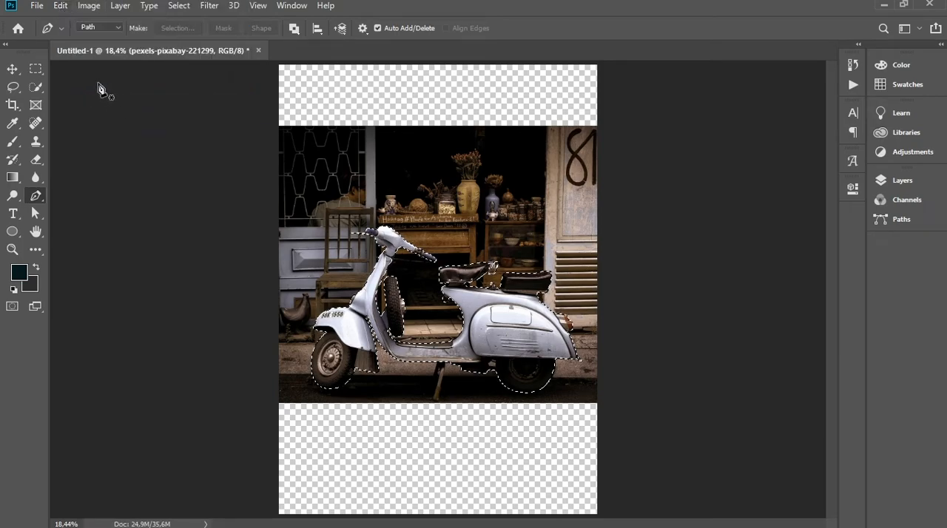
left_click(62, 8)
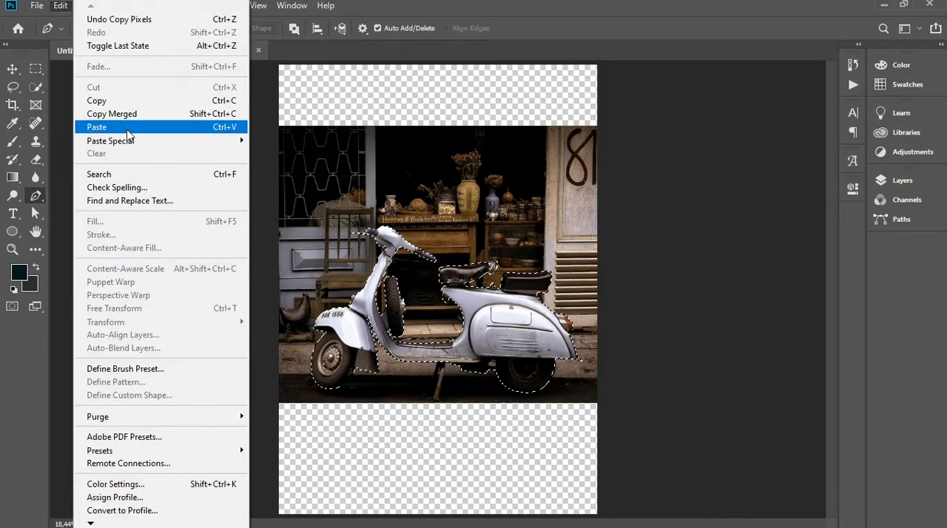
left_click(127, 131)
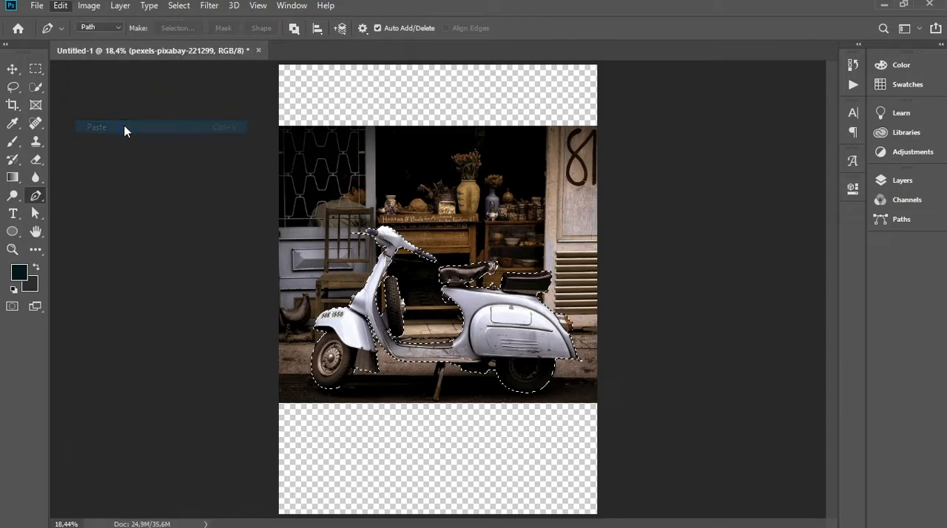
Delete the original photo layer pexels-pixabay-221299
left_click(12, 70)
left_click(889, 184)
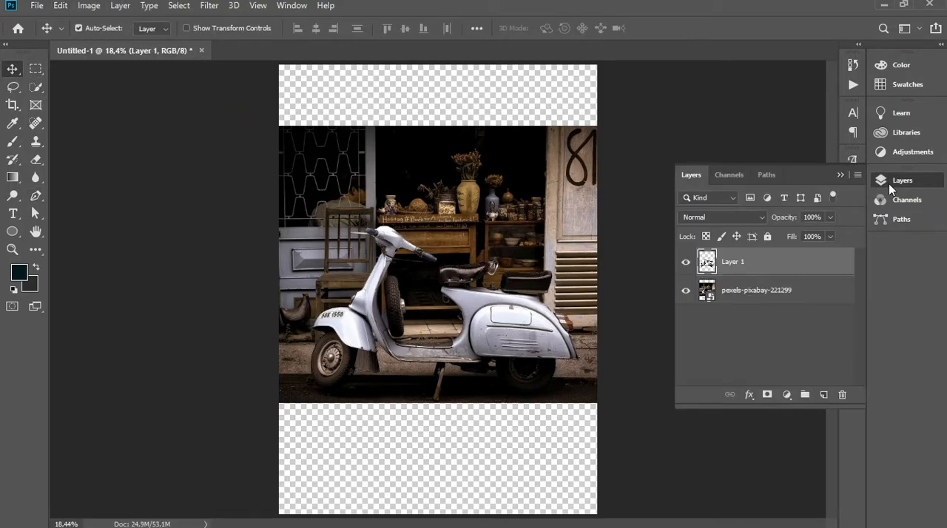
left_click(784, 325)
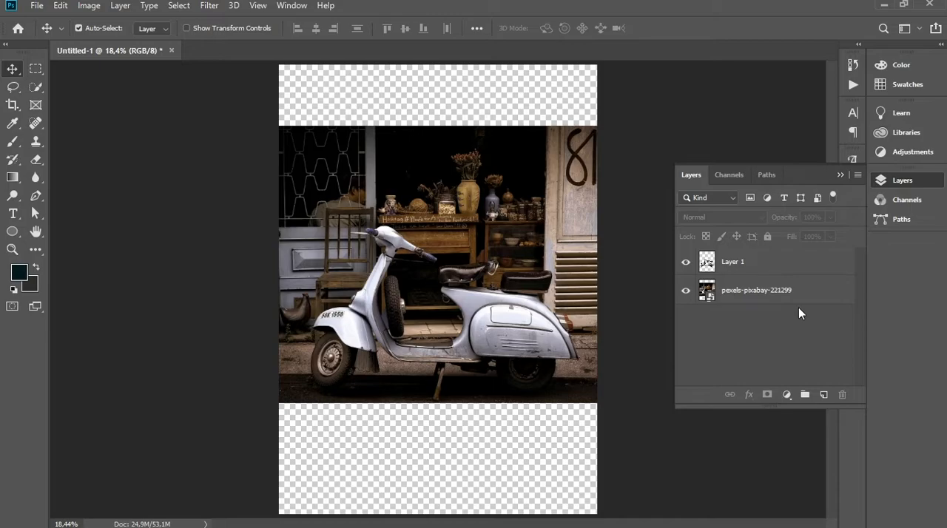
left_click(805, 296)
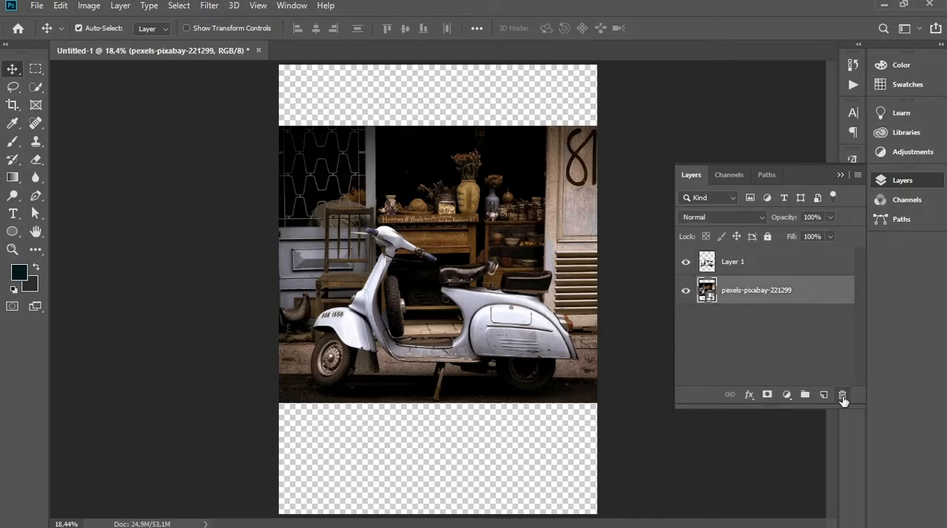
left_click(843, 396)
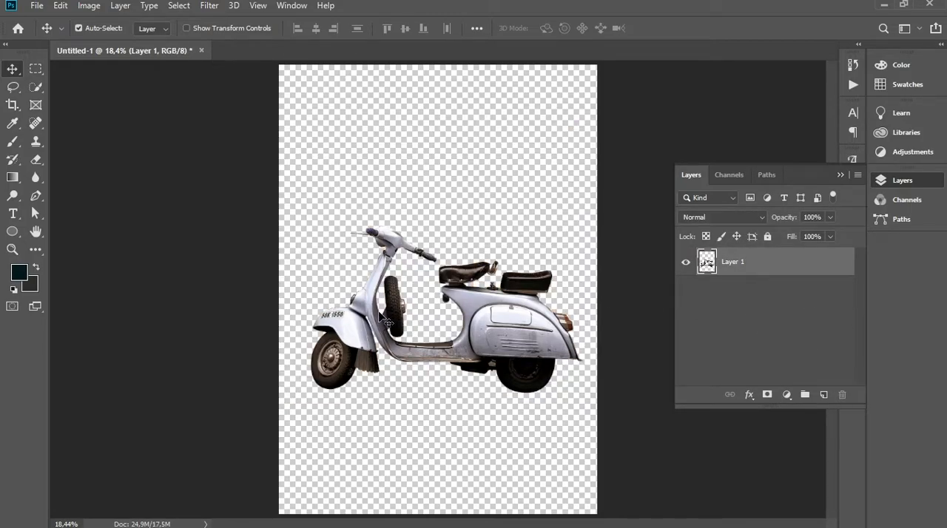
Draw a closed Pen tool path around the dark opening inside the hook below the front saddle
key("ctrl+plus")
key("ctrl+plus")
key("ctrl+plus")
key("ctrl+plus")
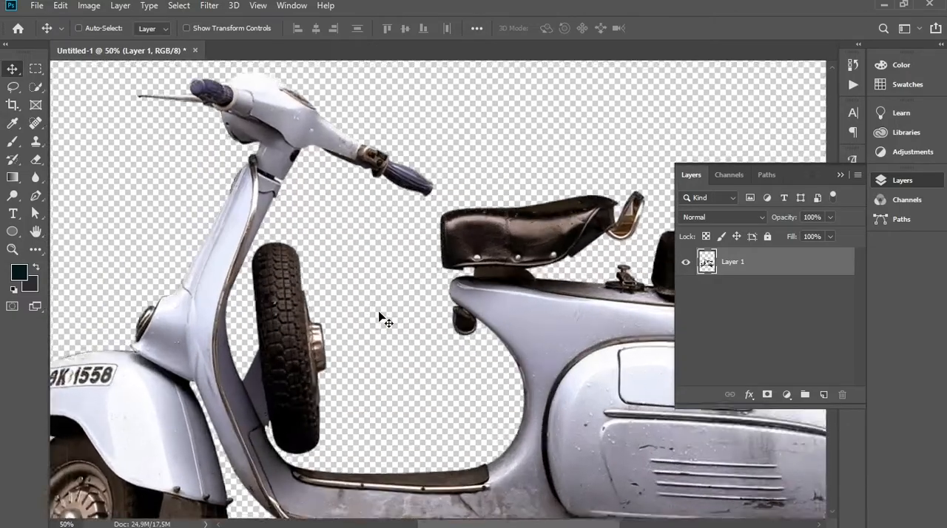
key("ctrl+plus")
key("ctrl+plus")
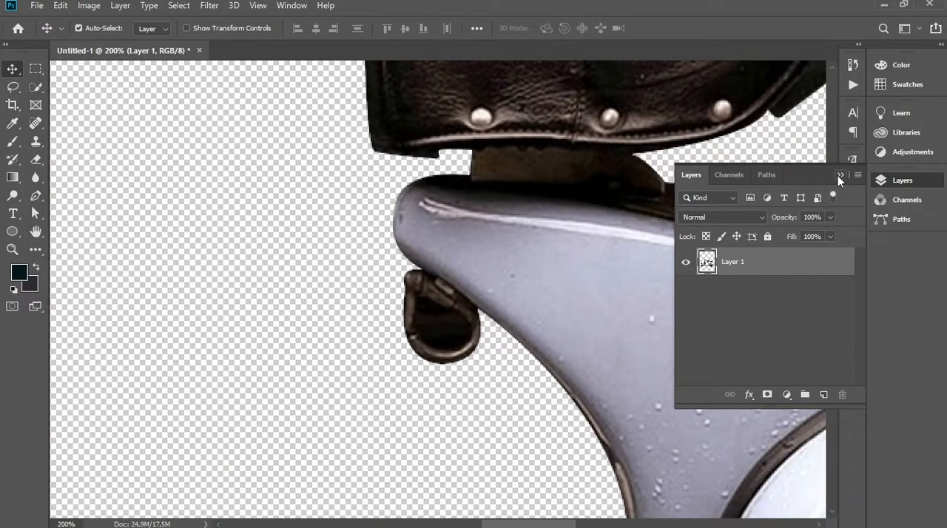
left_click(839, 175)
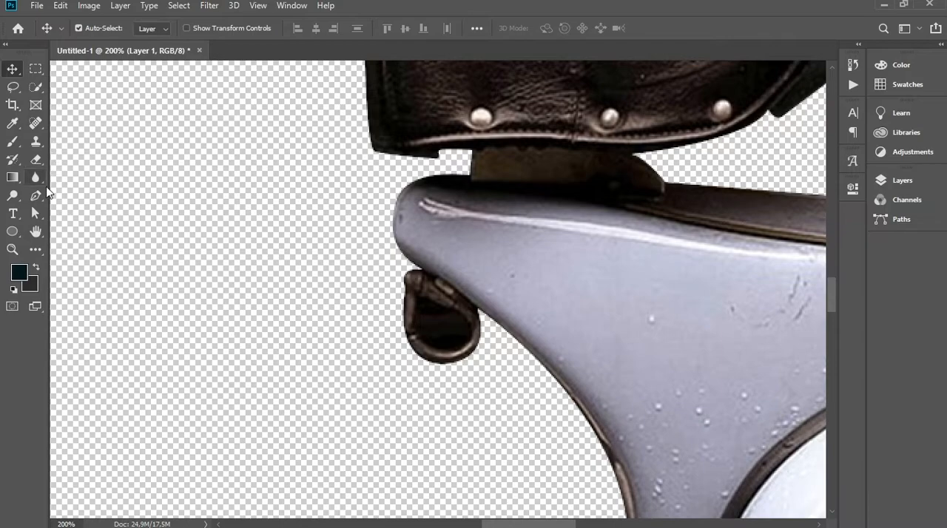
key("p")
left_click(417, 297)
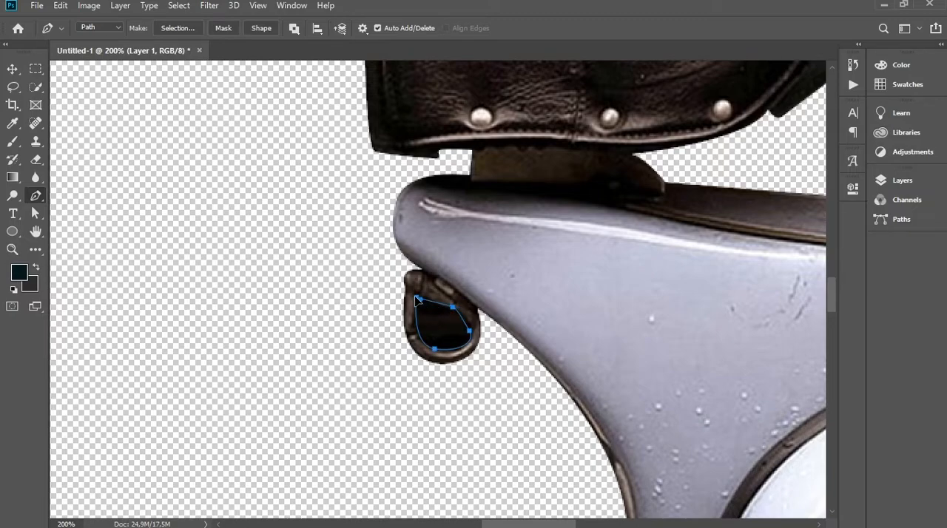
Turn the hook path into a selection with 0 pixels feather, delete its contents and deselect
right_click(450, 328)
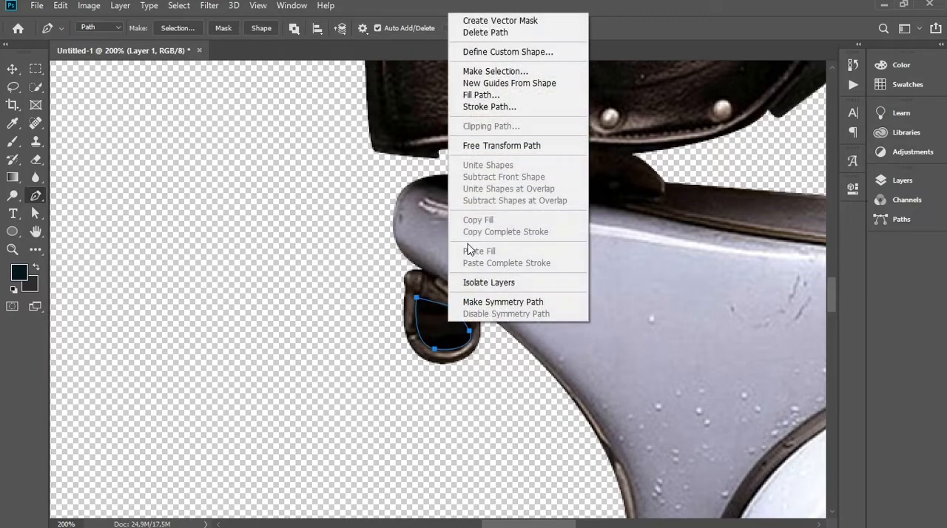
left_click(488, 70)
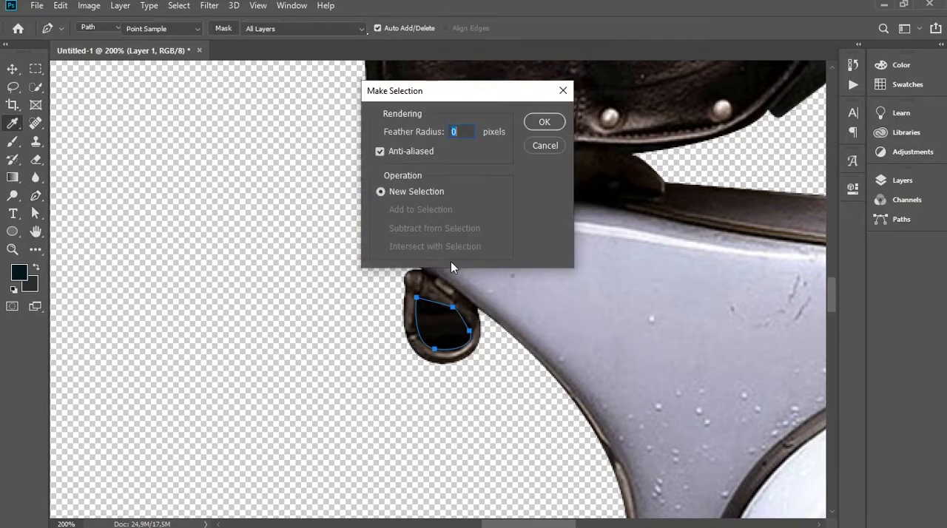
left_click(530, 125)
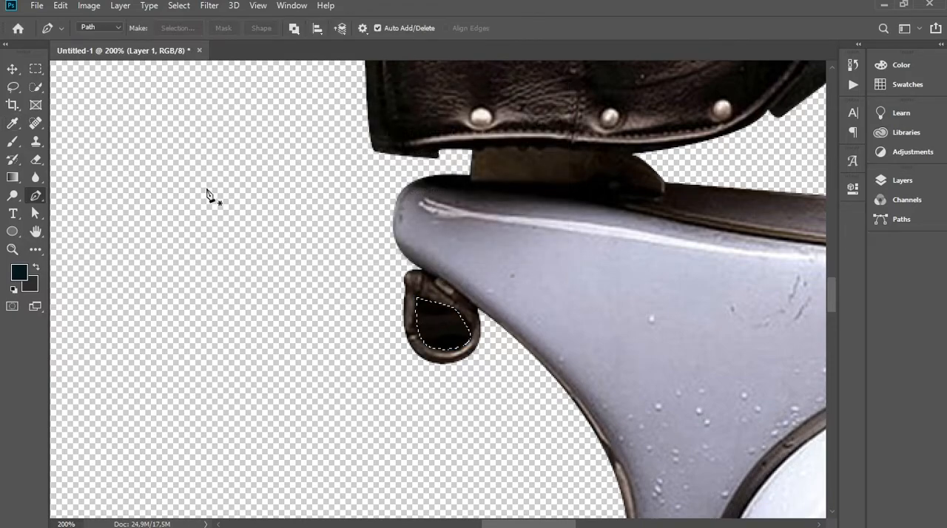
key("Delete")
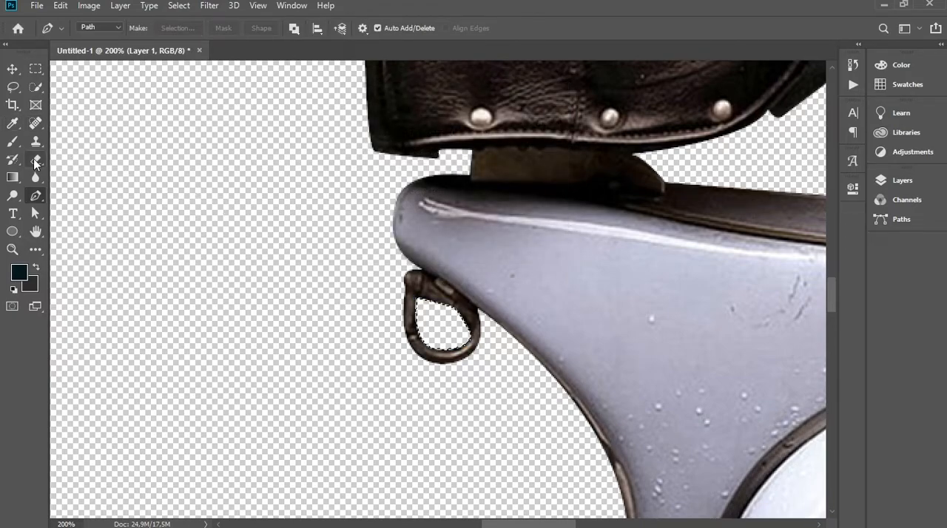
left_click(35, 87)
right_click(450, 275)
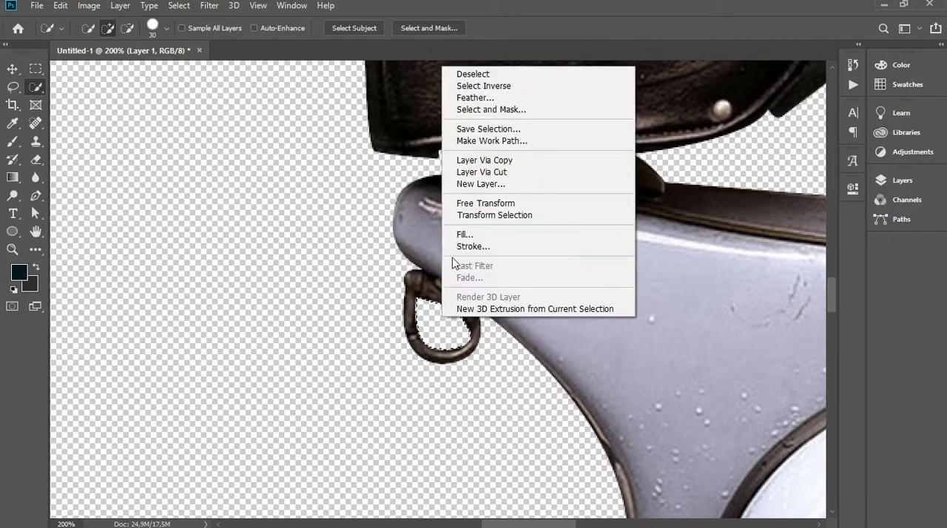
left_click(463, 72)
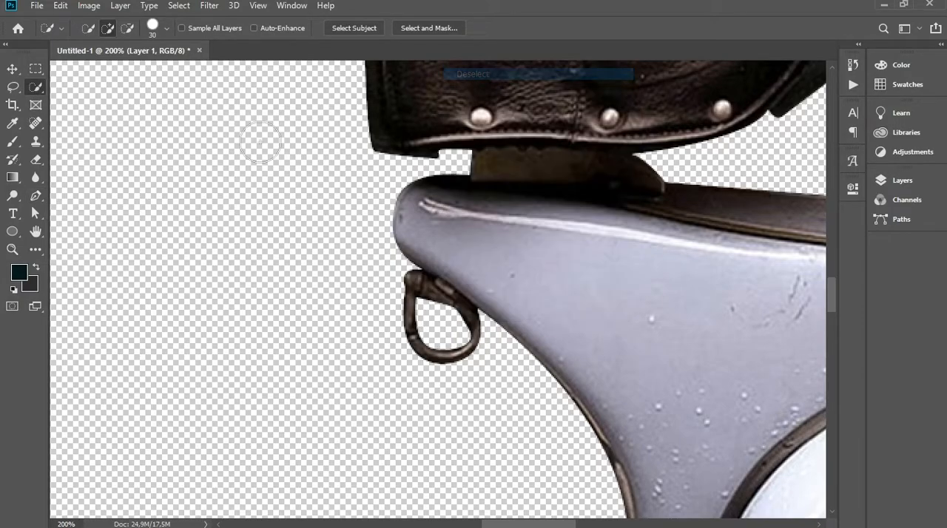
Draw a closed Pen tool path around the larger pavement patch showing in front of the rear wheel
left_click(12, 69)
key("ctrl+minus")
key("ctrl+minus")
left_click_drag(578, 240, 485, 144)
left_click_drag(485, 307, 377, 173)
key("ctrl+plus")
key("ctrl+plus")
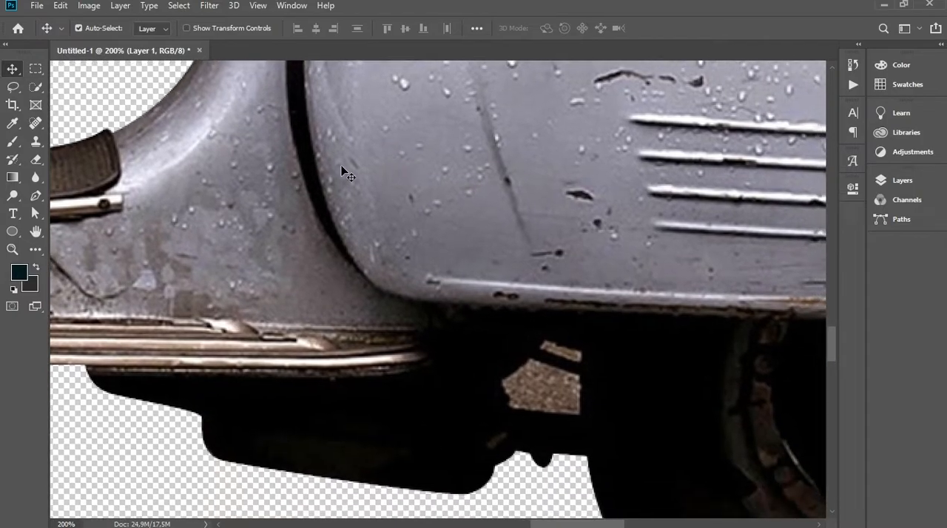
left_click(37, 196)
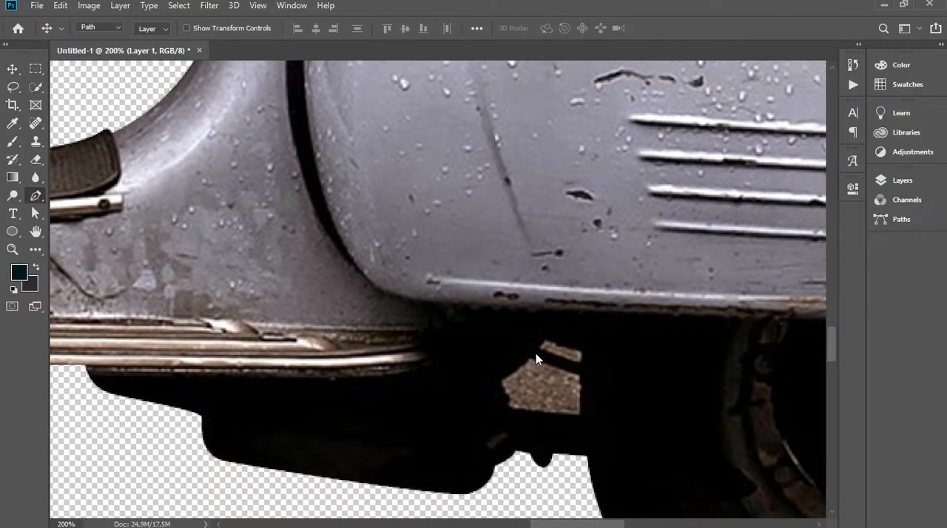
left_click_drag(536, 356, 469, 298)
left_click(471, 308)
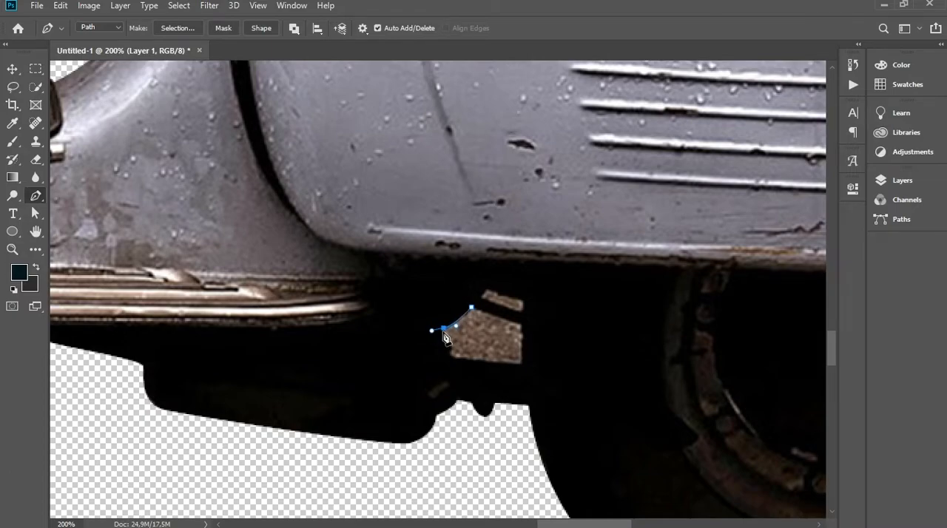
left_click(444, 329, "alt")
left_click_drag(517, 368, 523, 362)
left_click_drag(521, 325, 518, 321)
left_click(472, 309)
Turn the pavement patch path into a selection, delete its contents and deselect
right_click(478, 325)
left_click(526, 74)
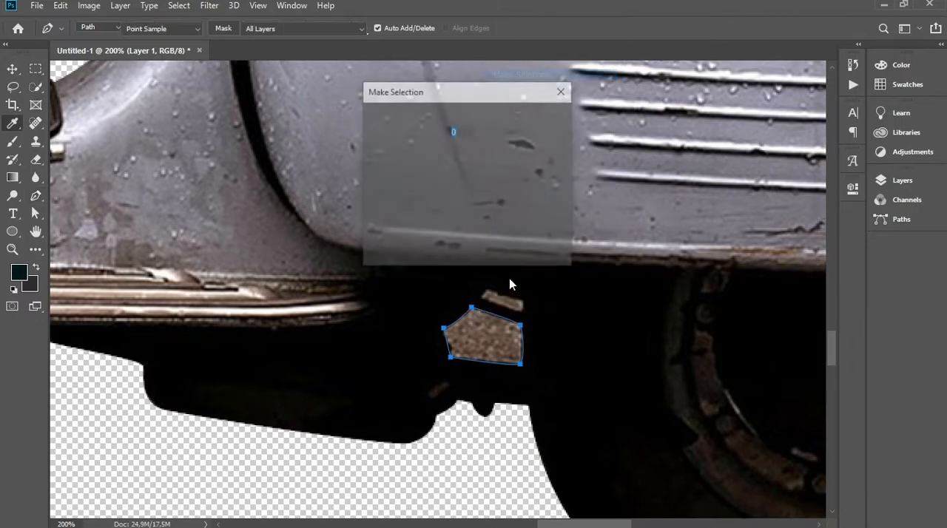
left_click(545, 123)
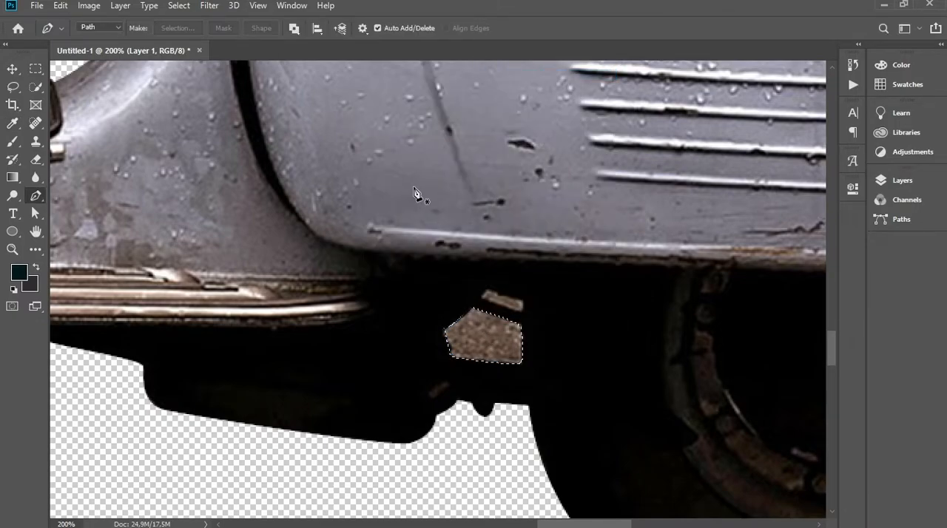
key("Delete")
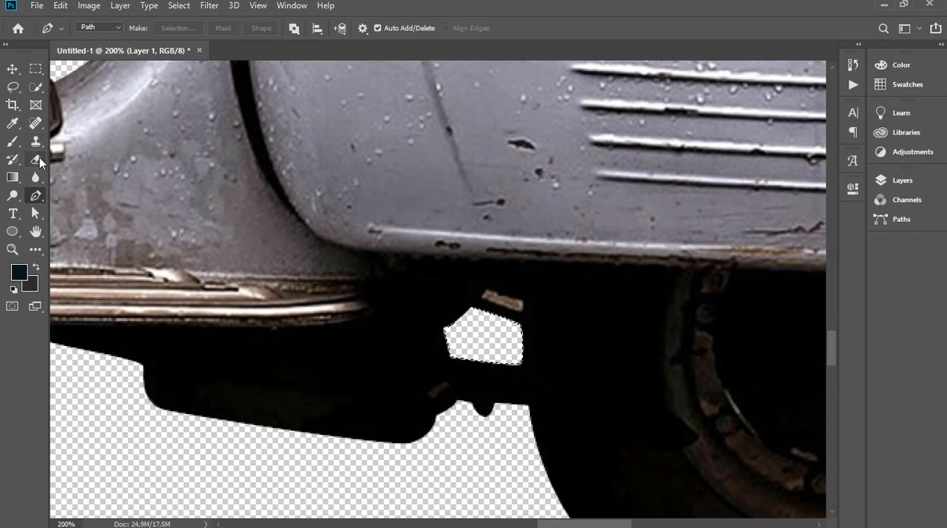
left_click(36, 87)
right_click(494, 347)
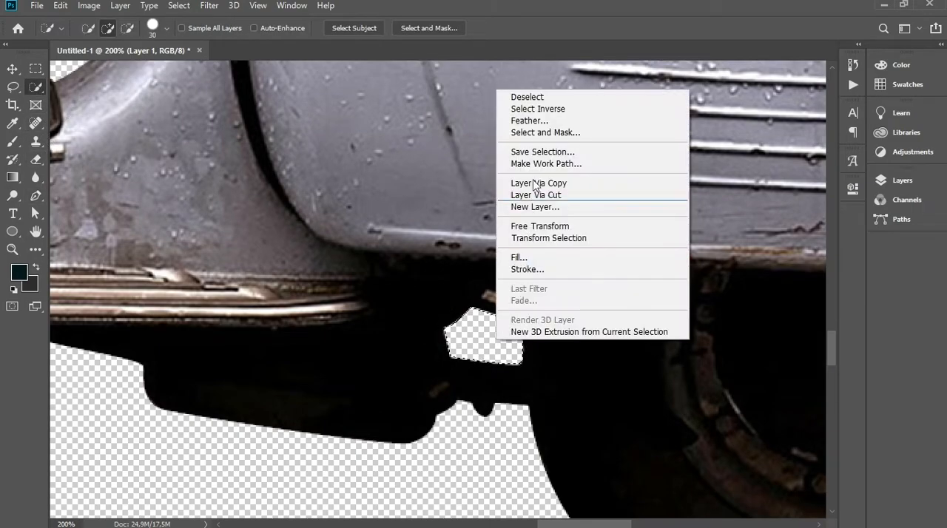
left_click(518, 93)
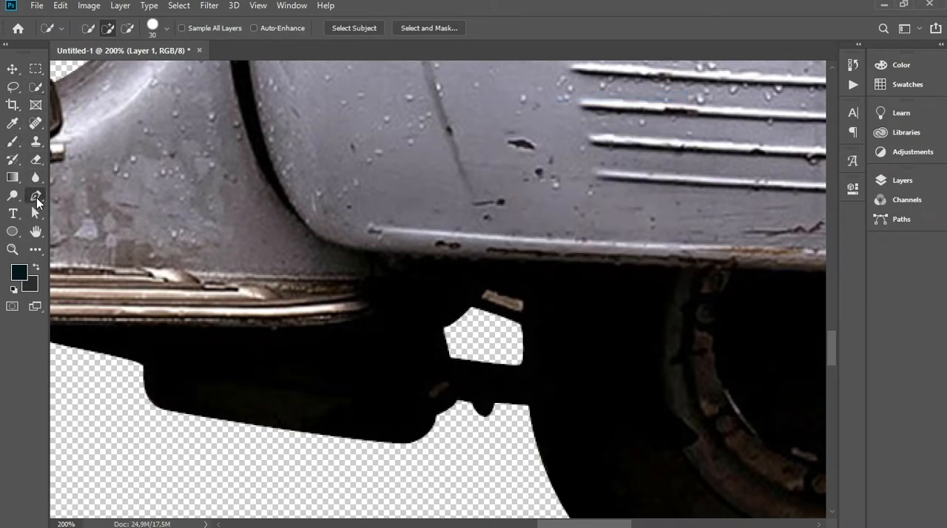
Draw a closed Pen tool path around the small brown background patch just above the cleared opening near the rear wheel
left_click(35, 195)
left_click(482, 298)
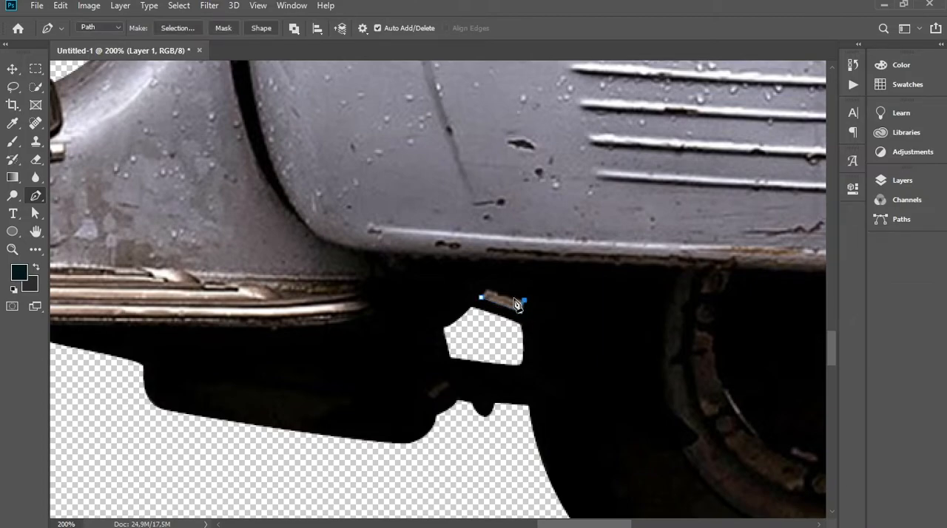
left_click(488, 290)
Turn the small patch path into a selection, delete its contents and deselect
right_click(496, 299)
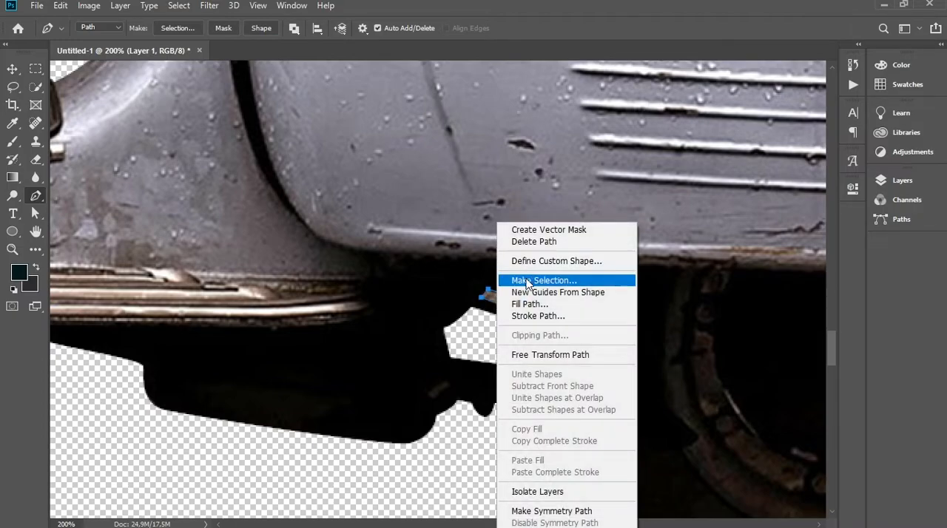
left_click(527, 282)
left_click(540, 124)
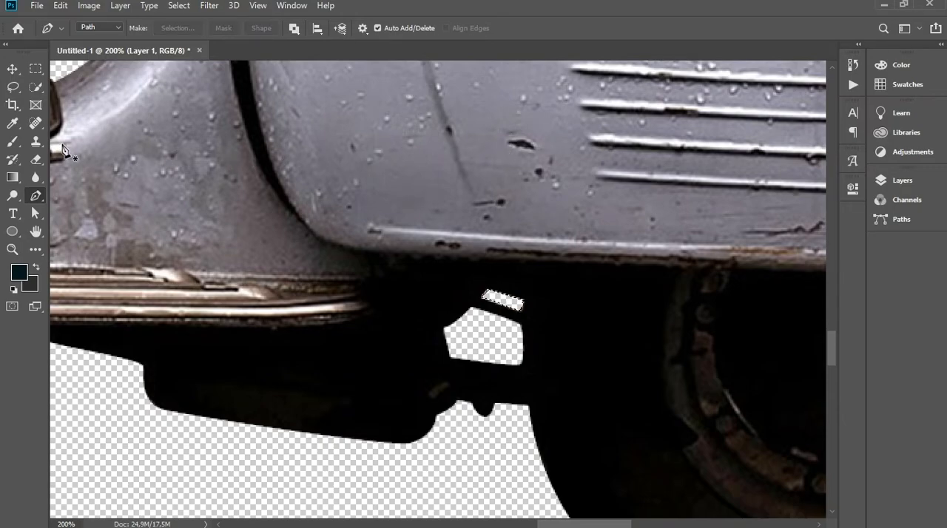
left_click(35, 86)
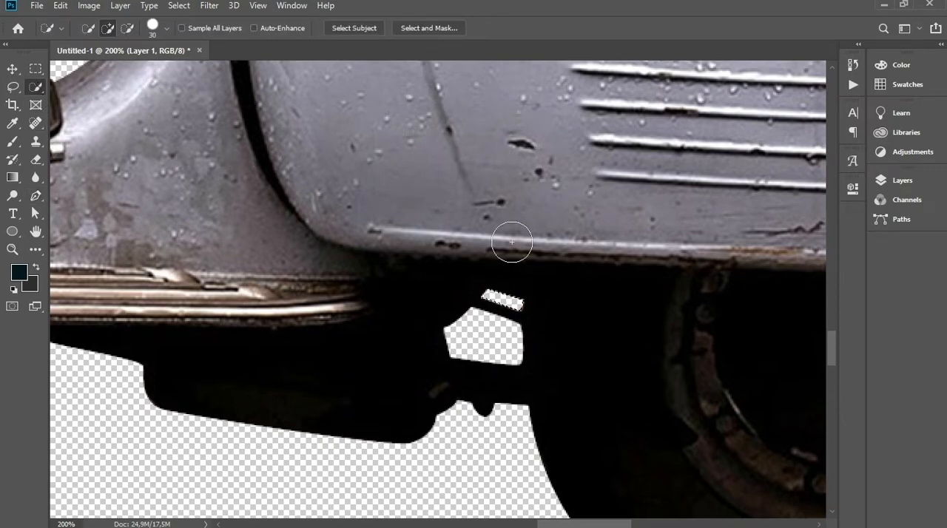
right_click(501, 299)
left_click(522, 57)
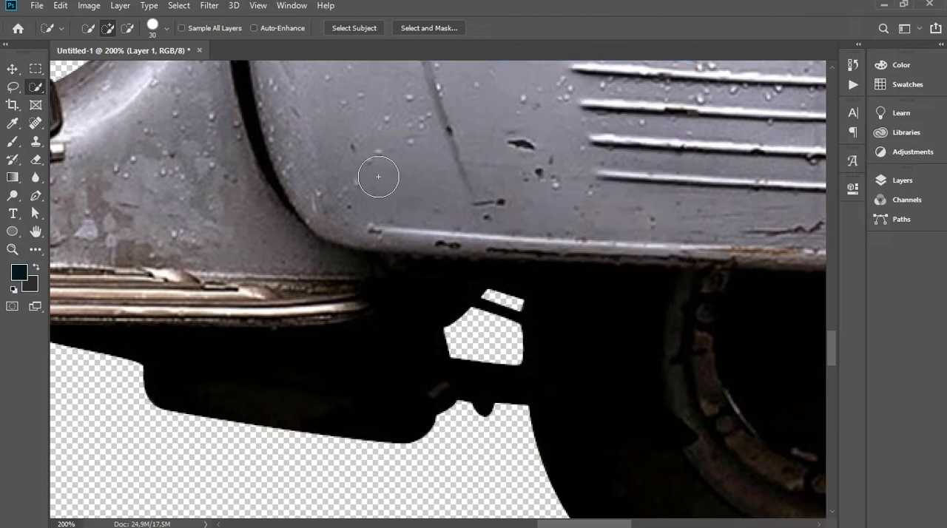
Nudge the scooter layer slightly down and to the right with the Move tool
left_click(12, 68)
left_click_drag(421, 163, 426, 171)
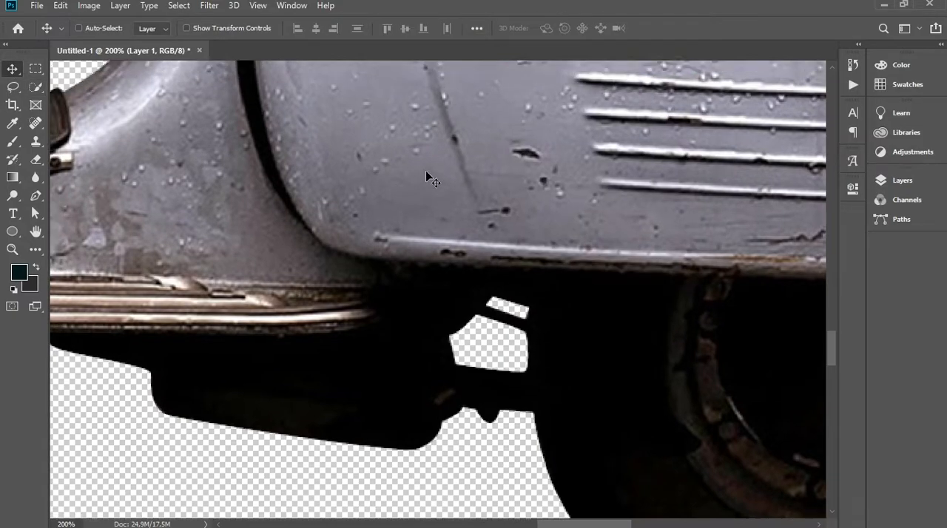
key("ctrl+0")
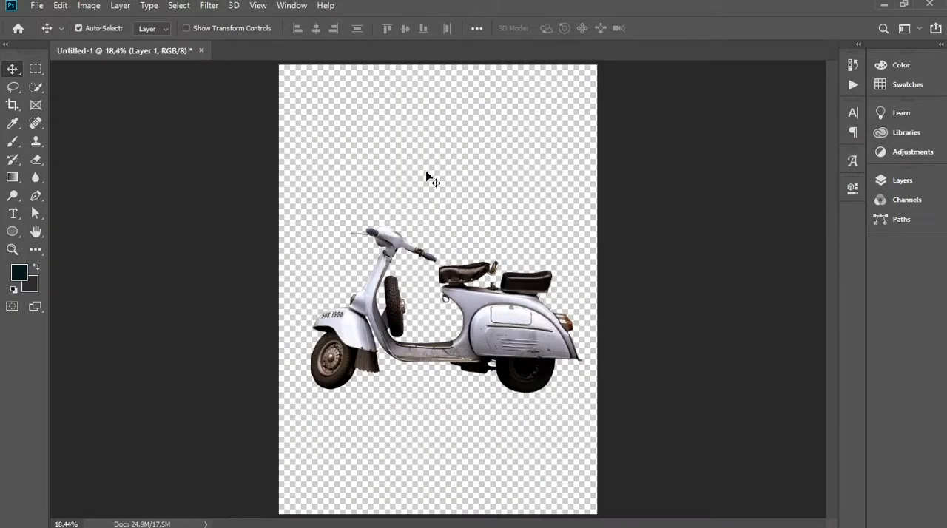
Add a Solid Color fill layer in white, ffffff
left_click(904, 182)
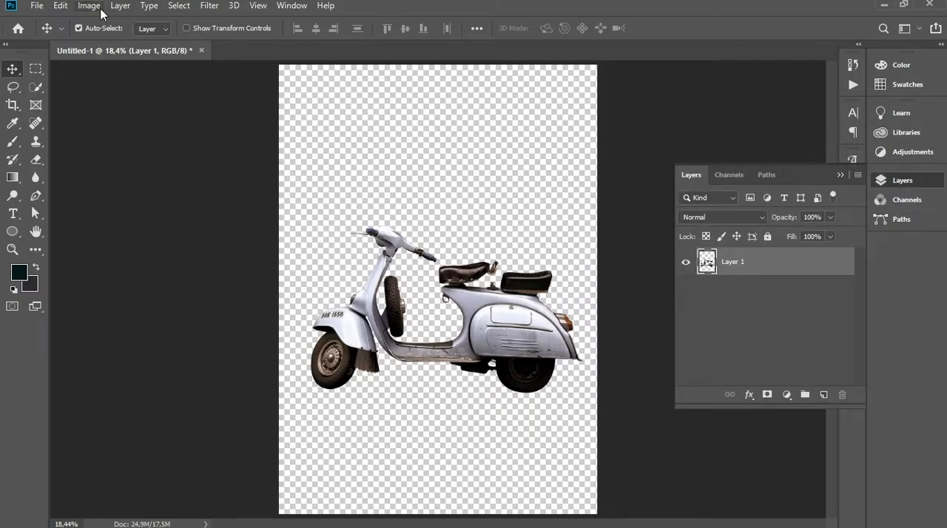
left_click(787, 394)
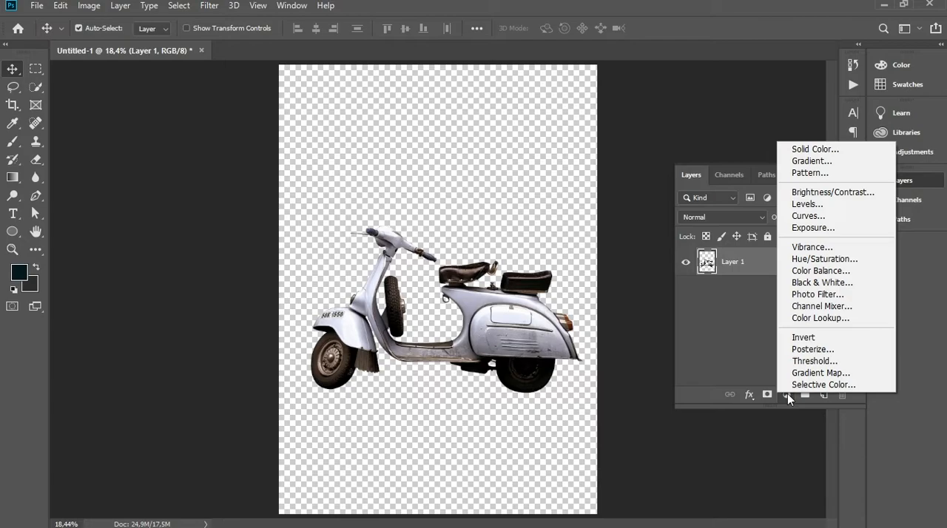
left_click(810, 151)
type("ffffff")
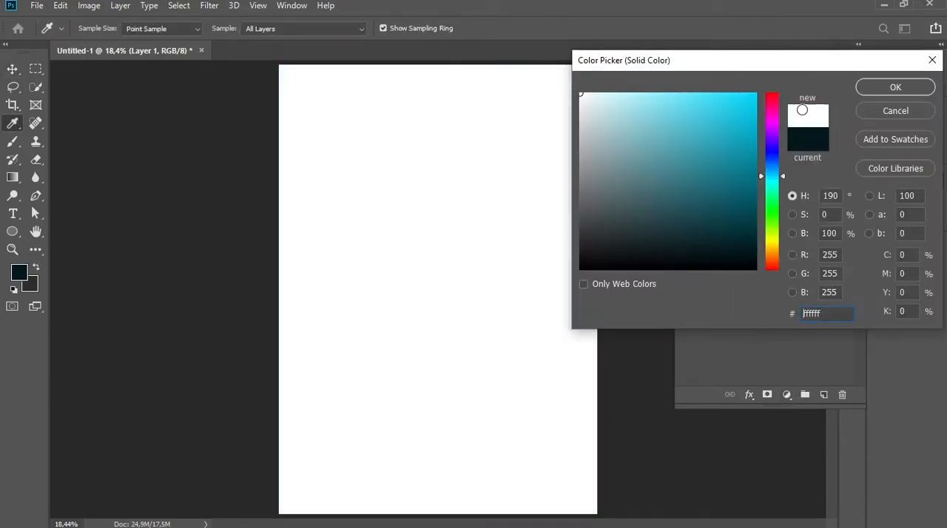
left_click(895, 87)
Place the white color fill layer beneath the scooter layer and lock it
left_click_drag(825, 264, 792, 317)
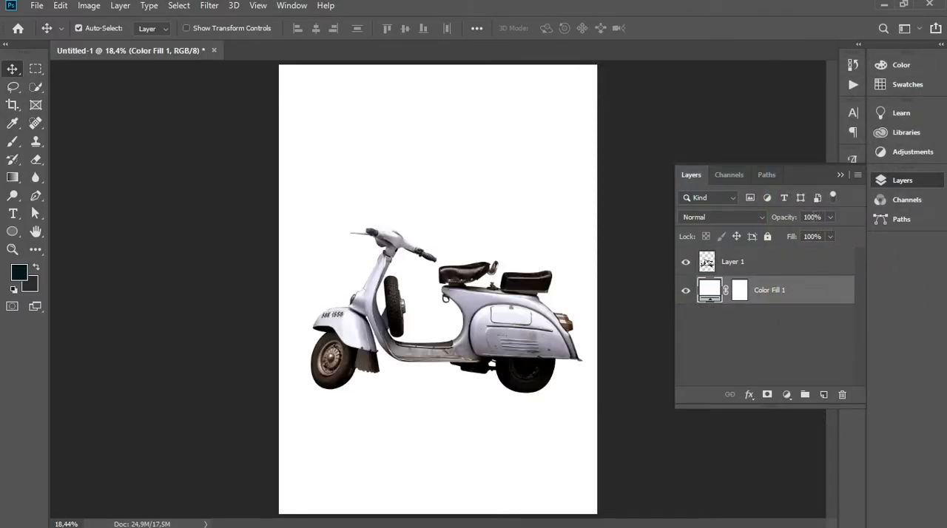
left_click(767, 236)
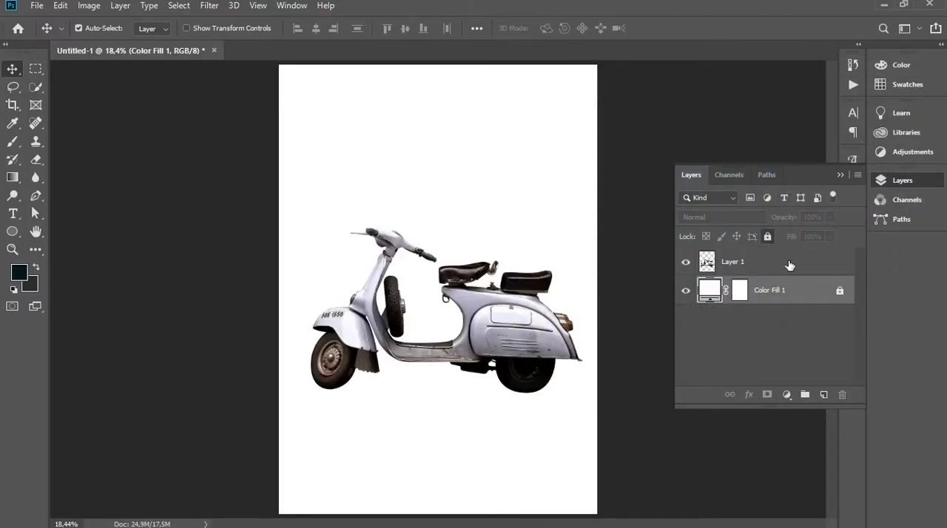
Apply Levels to the scooter layer with input levels 11, 0.85 and 255 and output levels 6 and 207
left_click(790, 265)
left_click(89, 6)
mouse_move(109, 43)
left_click(270, 65)
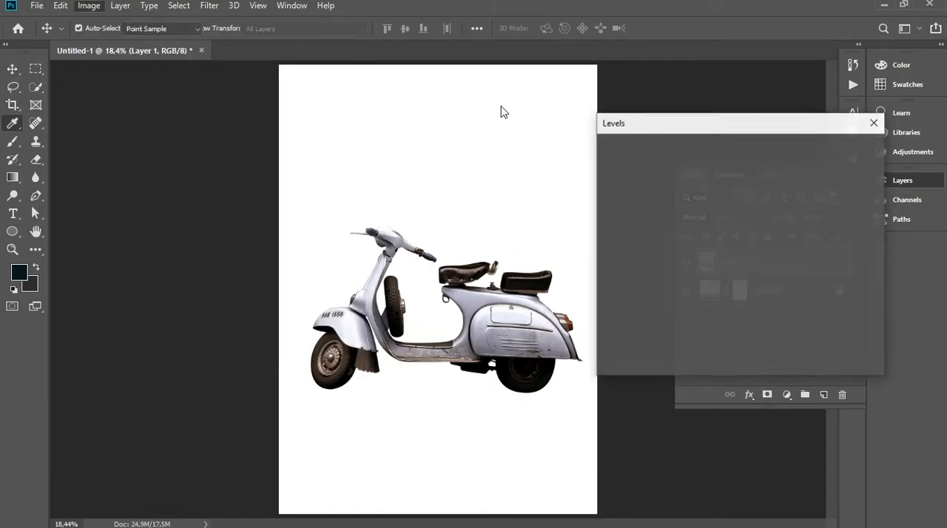
mouse_move(700, 280)
left_mouse_down()
mouse_move(686, 279)
mouse_move(712, 280)
left_mouse_up()
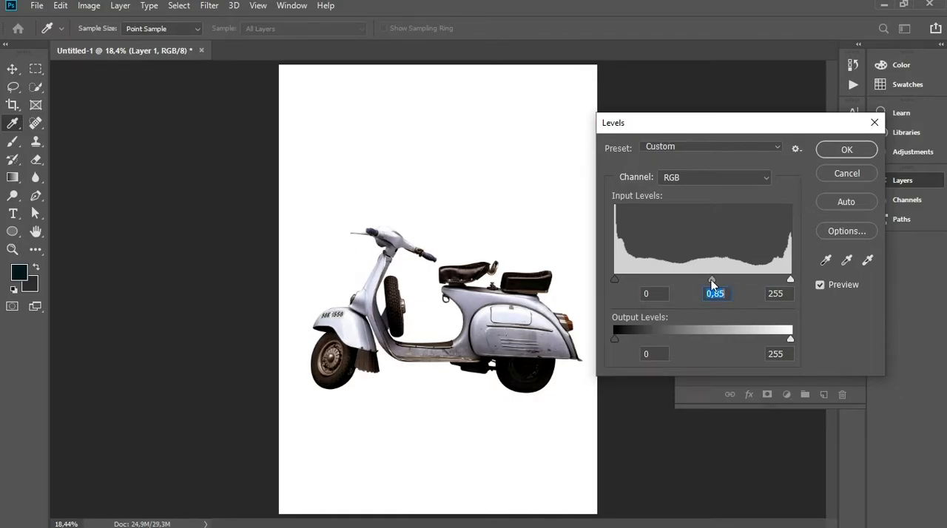
left_click_drag(626, 279, 622, 279)
left_click_drag(790, 339, 770, 337)
left_click_drag(618, 341, 622, 340)
left_click_drag(769, 339, 757, 339)
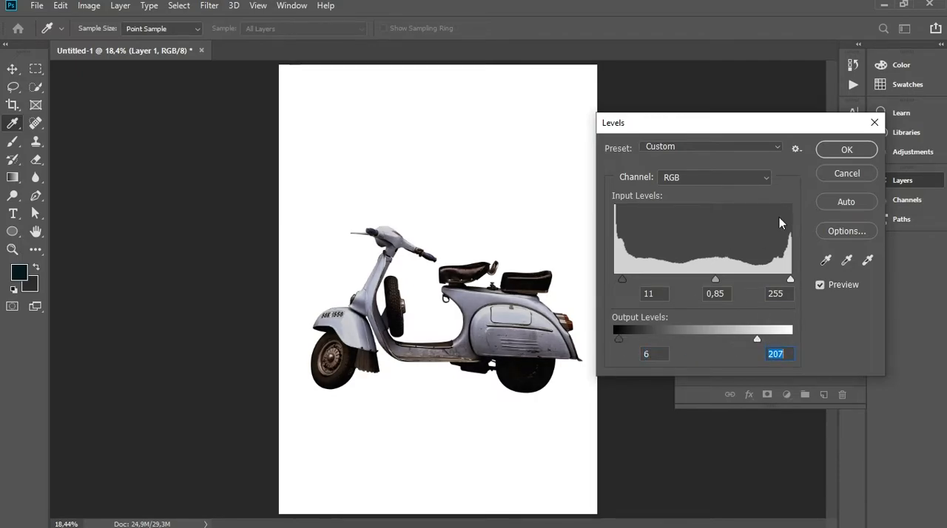
left_click(837, 148)
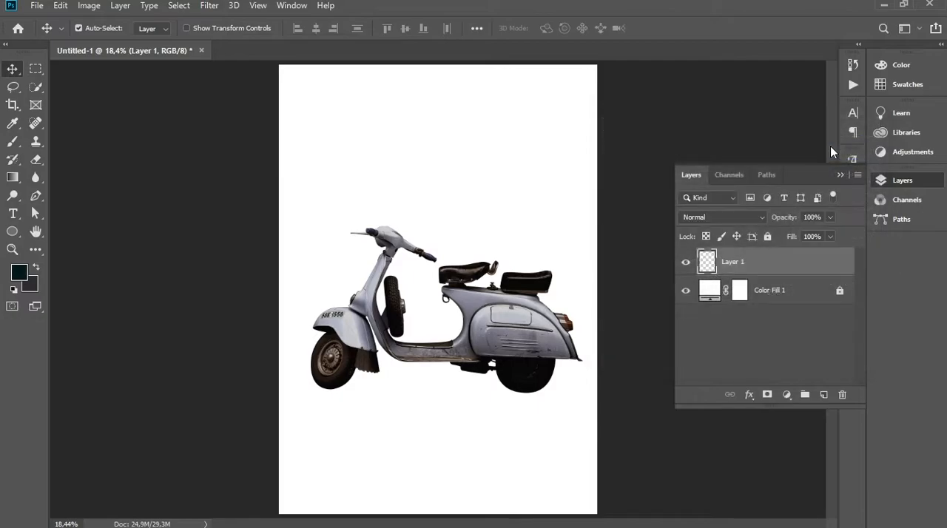
Free Transform the scooter to 87.81% scale with an 8.79° clockwise rotation, and reposition it around the upper middle of the page
left_click(769, 337)
left_click(533, 332)
key("ctrl+t")
left_click_drag(581, 228, 548, 249)
left_click_drag(485, 324, 495, 296)
left_click_drag(567, 213, 576, 216)
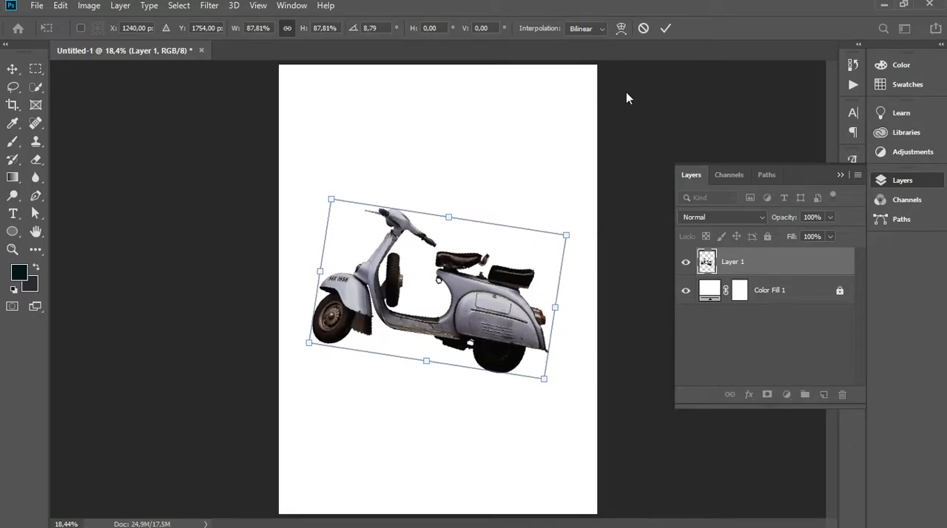
left_click(666, 28)
mouse_move(478, 310)
left_mouse_down()
mouse_move(493, 317)
mouse_move(485, 307)
left_mouse_up()
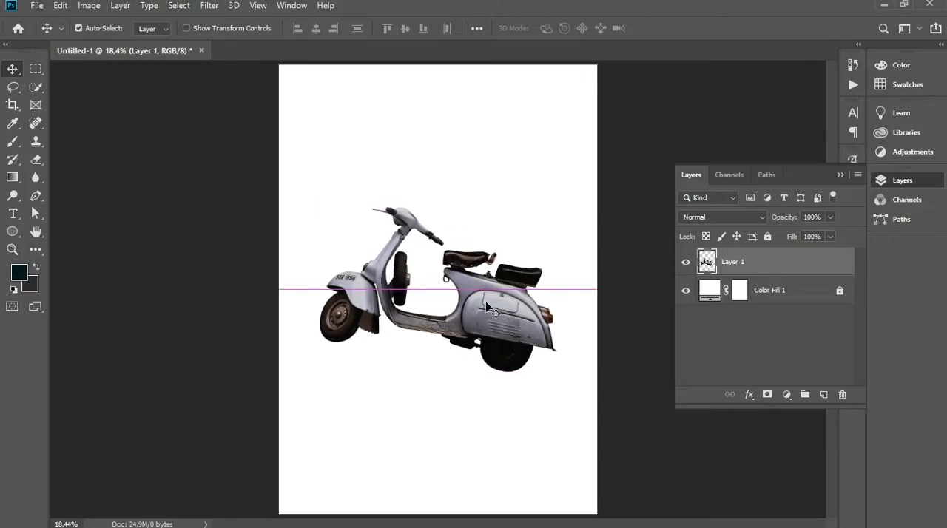
Lock the scooter layer and leave no layer selected
left_click(719, 332)
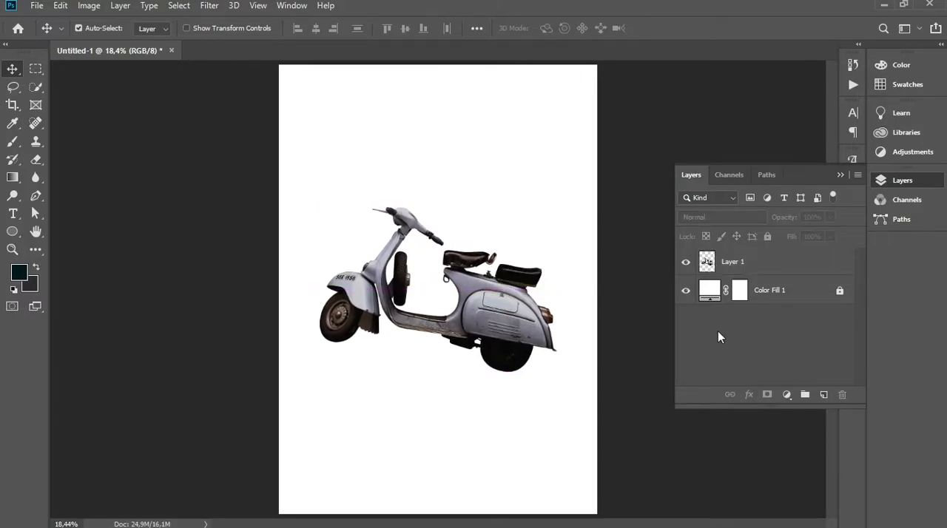
left_click(783, 265)
left_click(767, 236)
left_click(760, 307)
Draw a closed hourglass-like blob over the scooter with the Curvature Pen tool in Shape mode, about 1386 by 2163 px
left_click(35, 195)
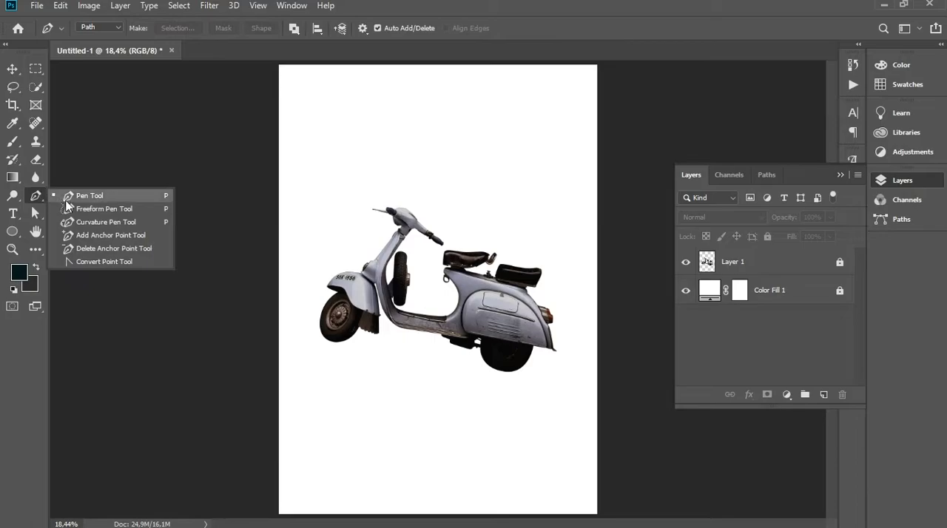
left_click(81, 222)
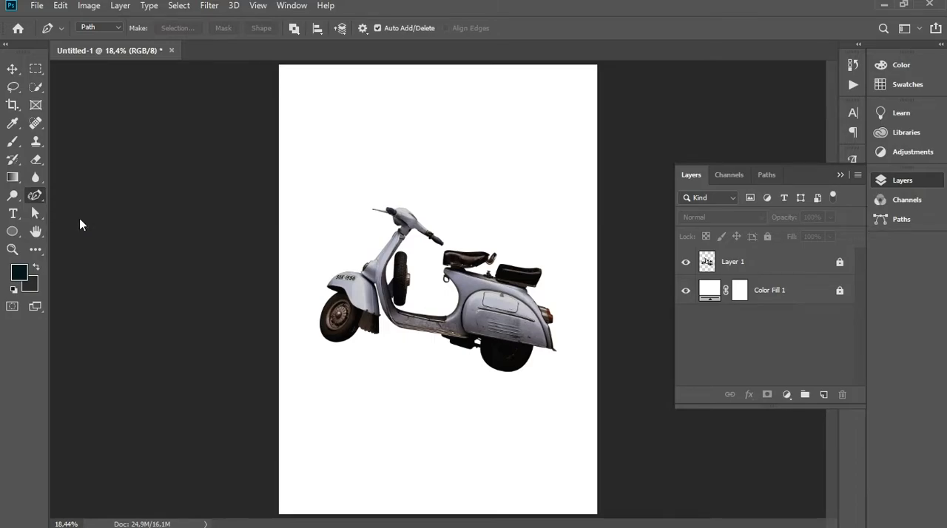
left_click(98, 29)
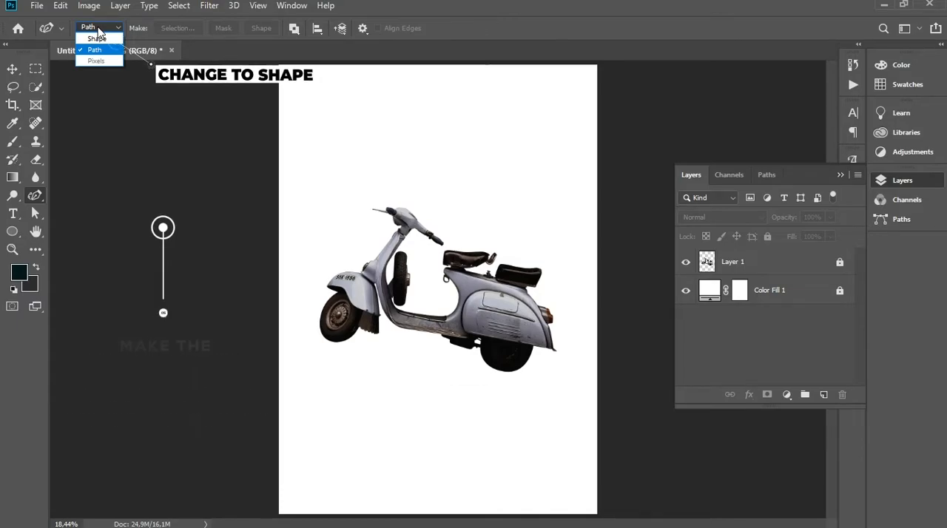
left_click(97, 38)
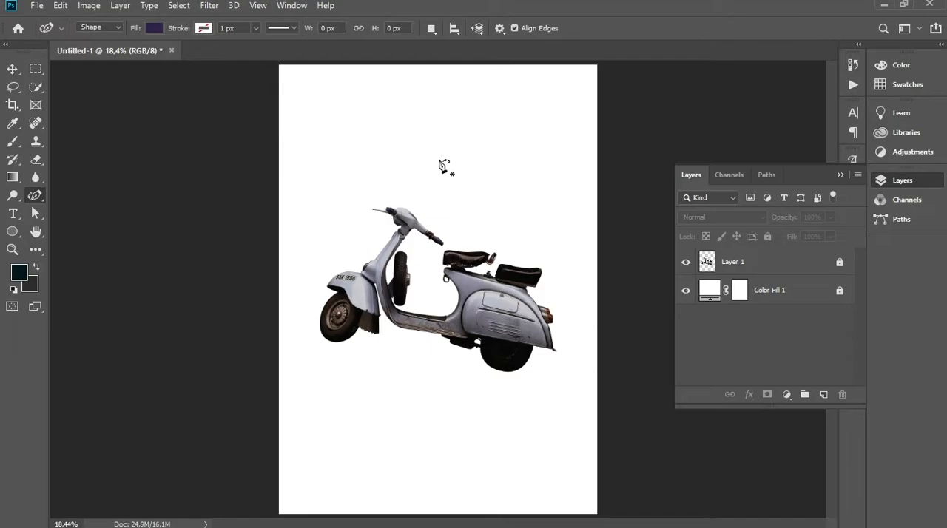
left_click(441, 149)
left_click(361, 177)
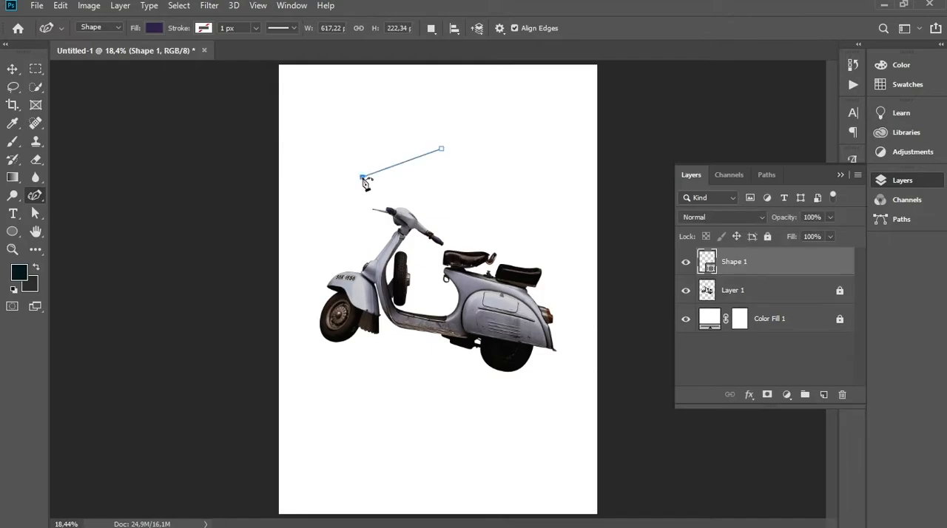
left_click(362, 240)
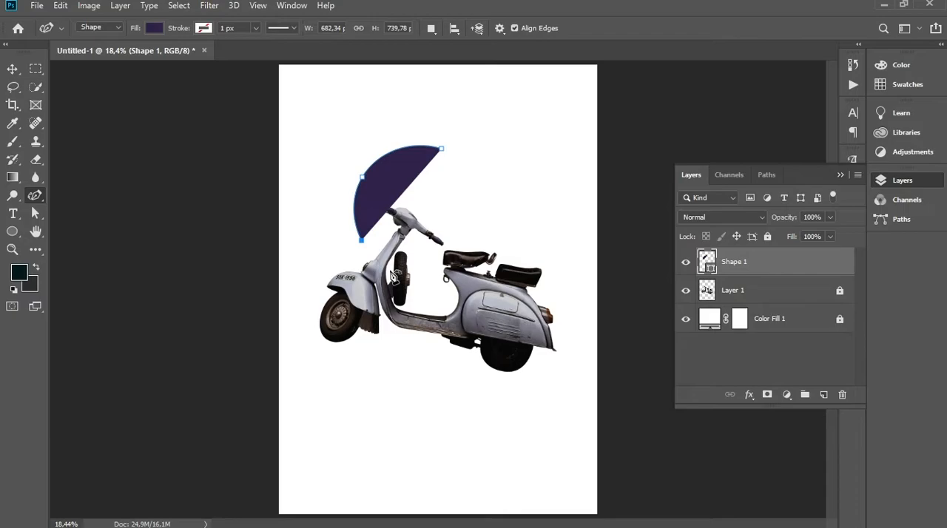
left_click(390, 271)
left_click(365, 344)
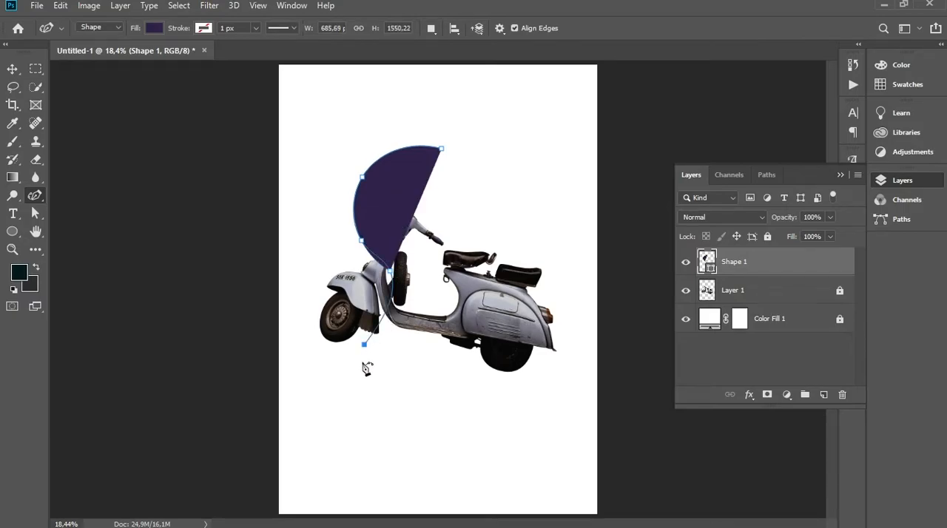
left_click(385, 407)
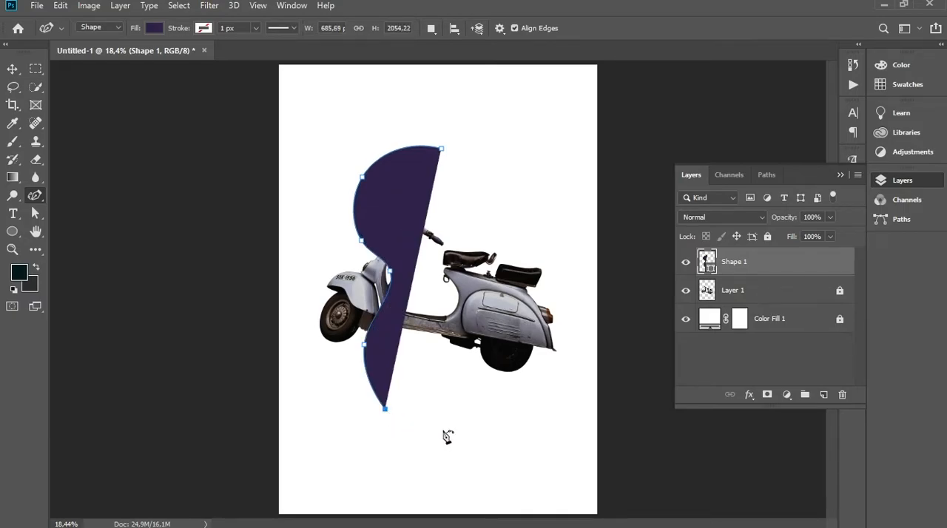
left_click(439, 426)
left_click(491, 412)
left_click(531, 356)
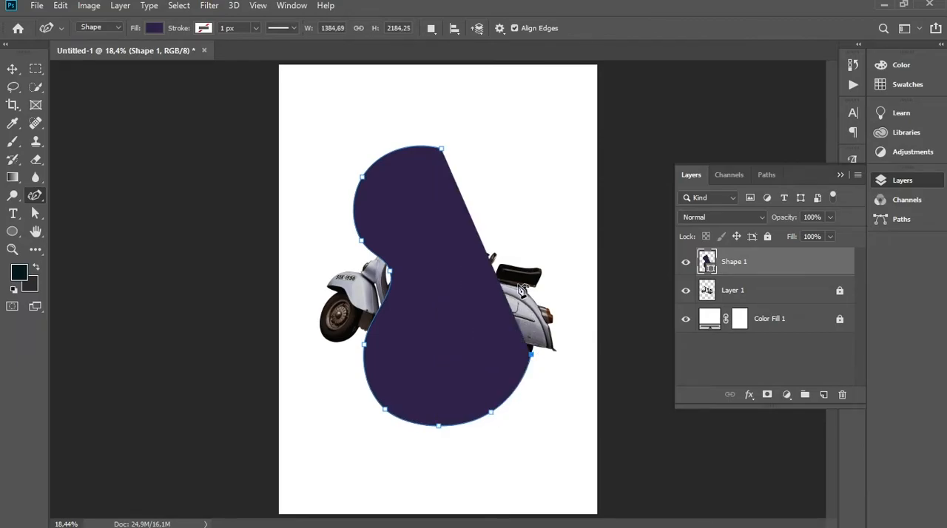
left_click(511, 282)
left_click(527, 242)
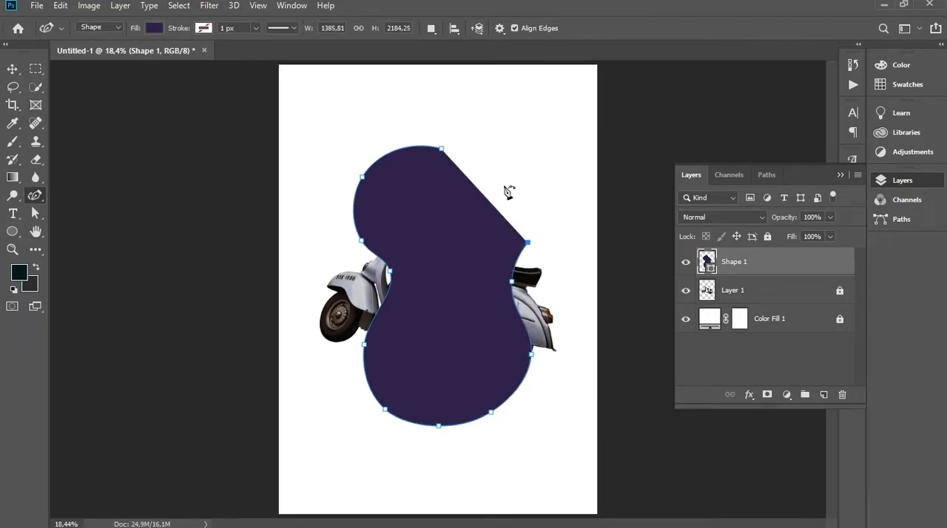
left_click(504, 168)
left_click(442, 149)
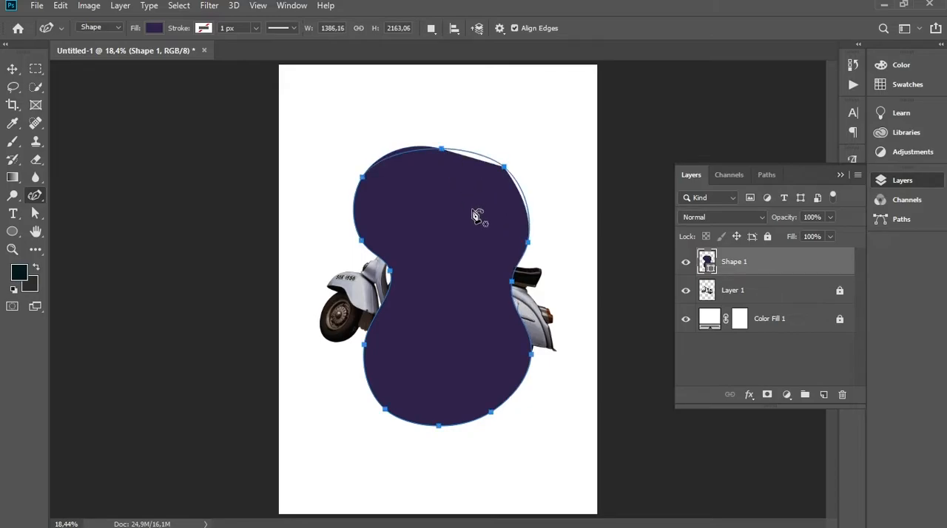
Shift the purple blob slightly to centre it on the page and place its layer beneath the scooter layer
left_click(13, 69)
left_click_drag(439, 218, 431, 211)
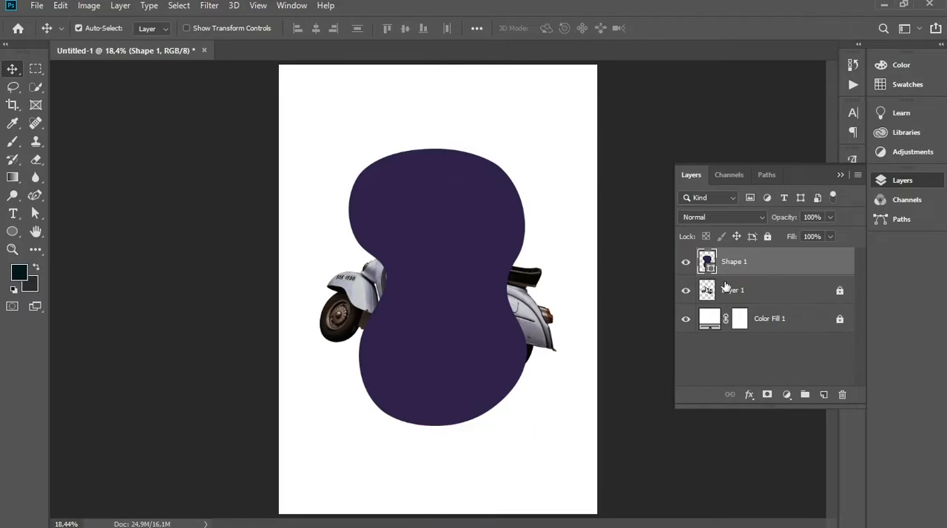
left_click_drag(790, 268, 780, 304)
left_click(752, 367)
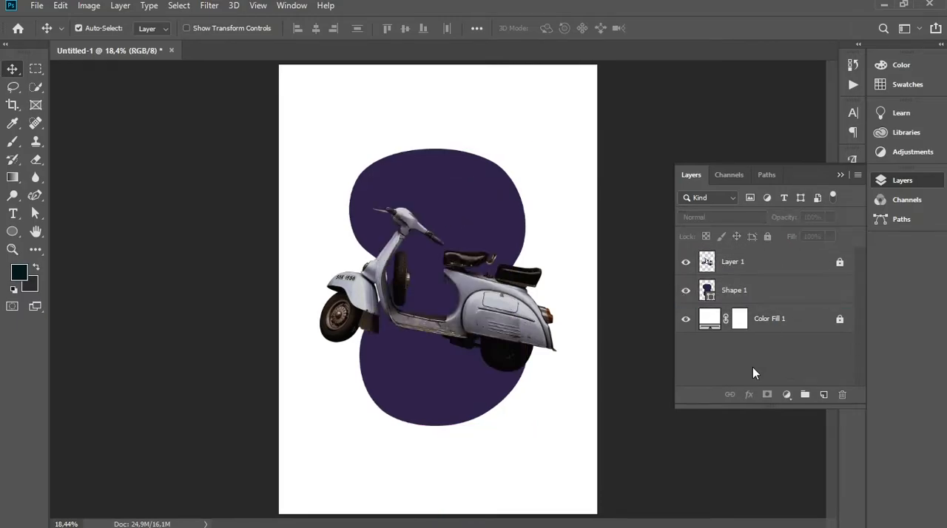
Draw a closed, wavy horizontal blob across the scooter with the Curvature Pen tool, about 2160 by 1037 px
left_click(36, 196)
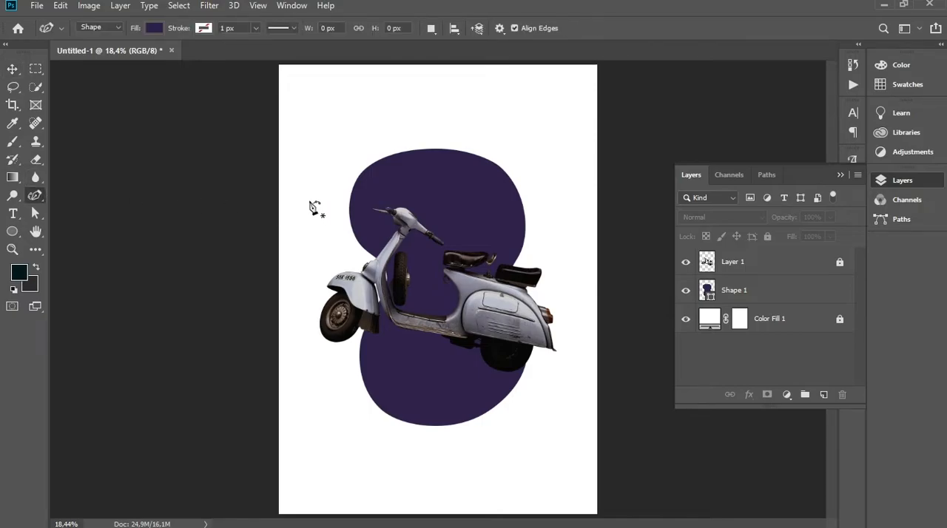
left_click(304, 261)
left_click(333, 215)
left_click_drag(419, 244, 562, 234)
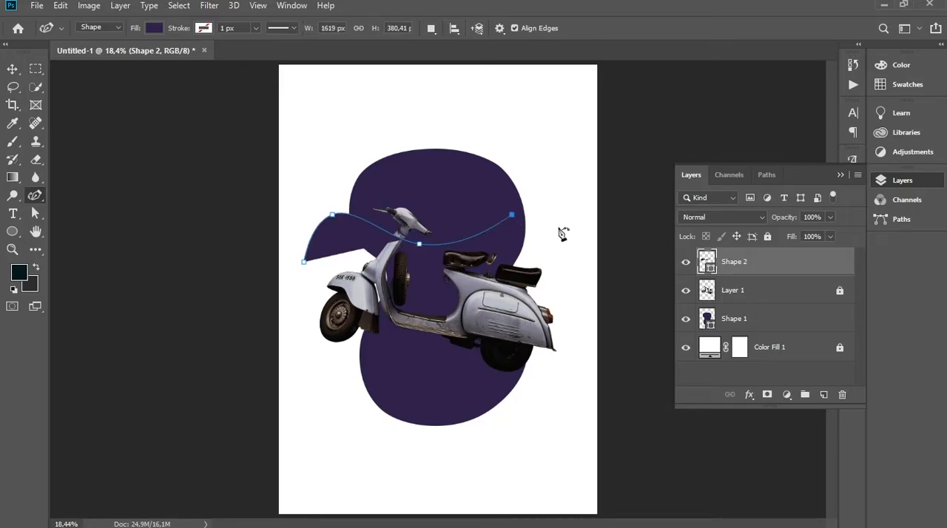
left_click(564, 233)
left_click(572, 293)
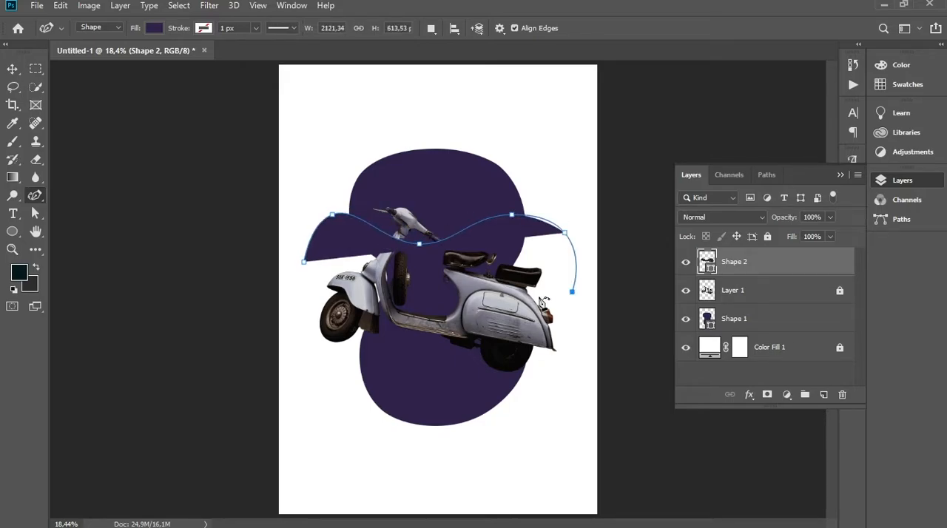
left_click(521, 301)
left_click(488, 333)
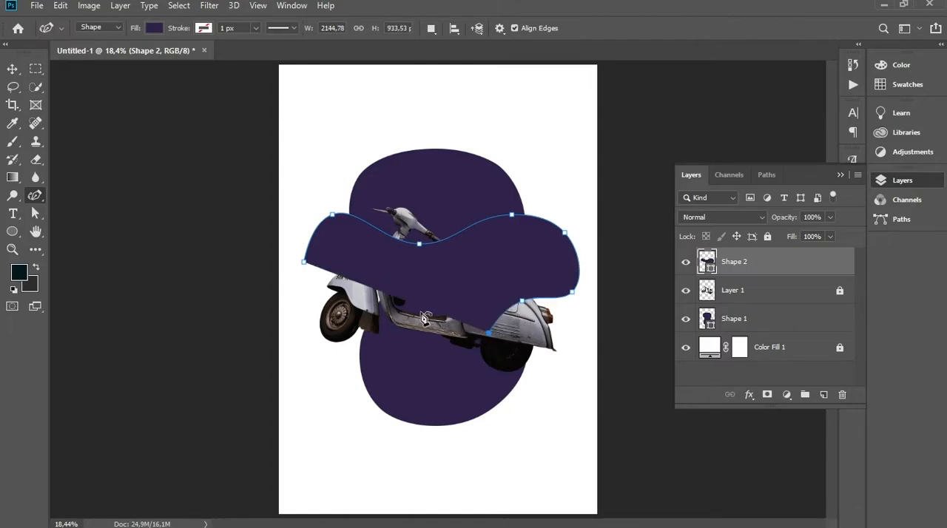
left_click(421, 313)
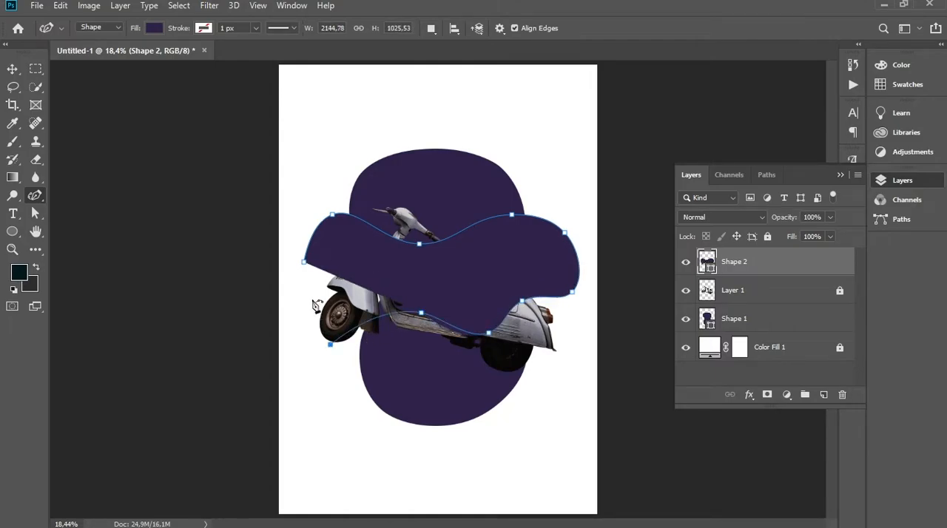
left_click(330, 344)
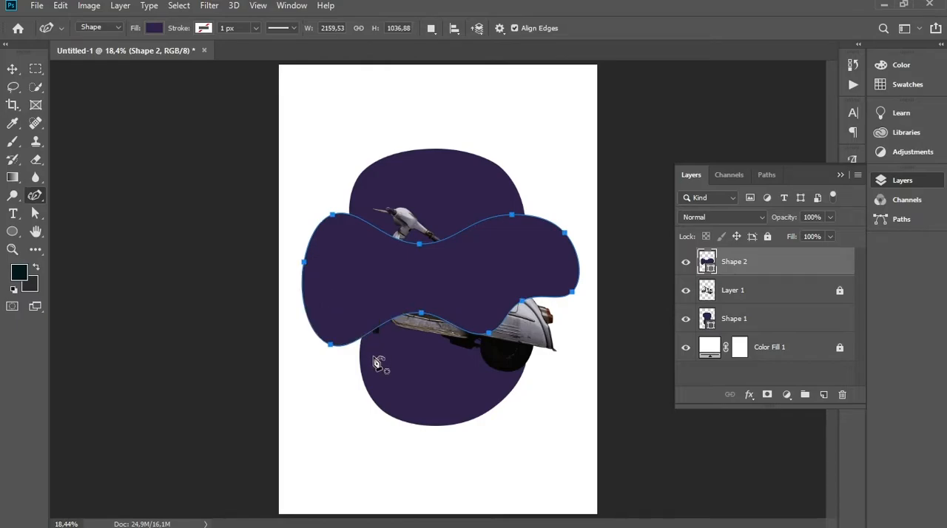
Shift the horizontal blob slightly down and place its layer directly beneath the scooter layer
left_click(13, 69)
left_click_drag(511, 285, 512, 299)
left_click_drag(778, 265, 774, 305)
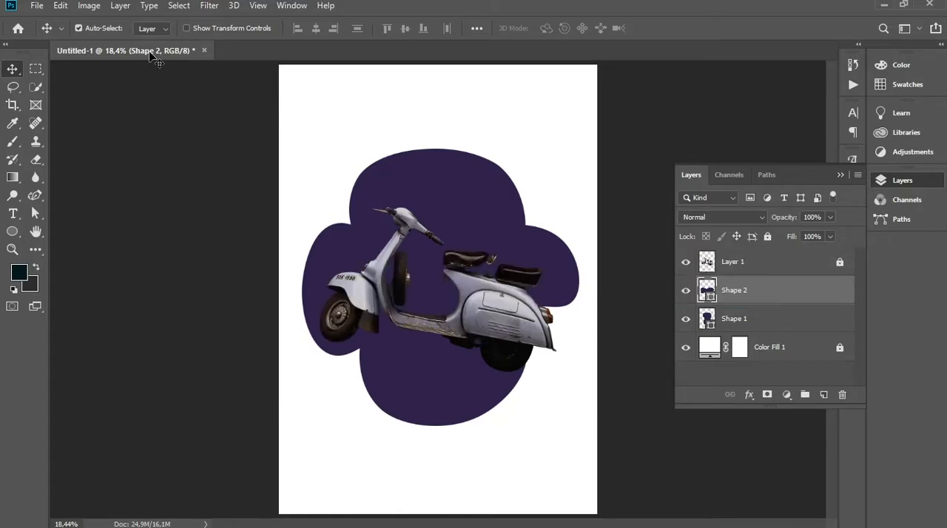
Fill the horizontal blob with pink from the recently used colours and leave no layer selected
left_click(35, 195)
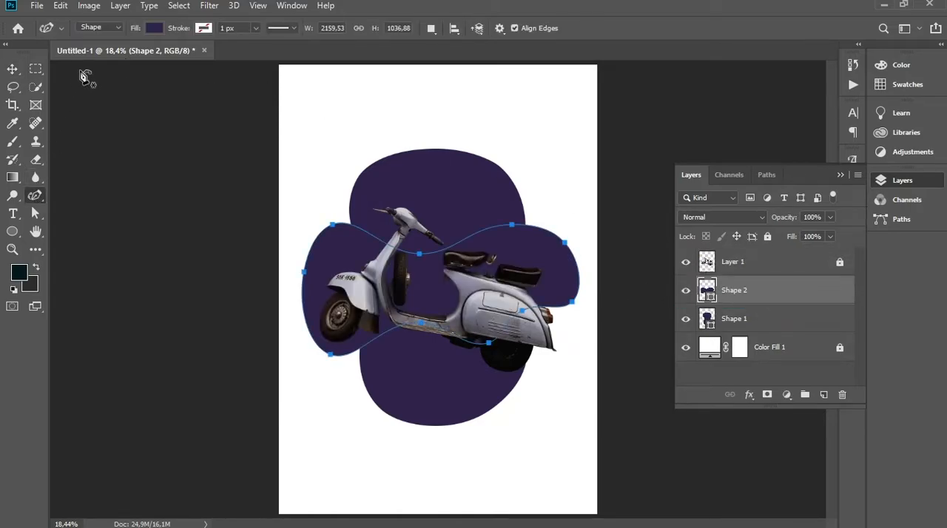
left_click(153, 29)
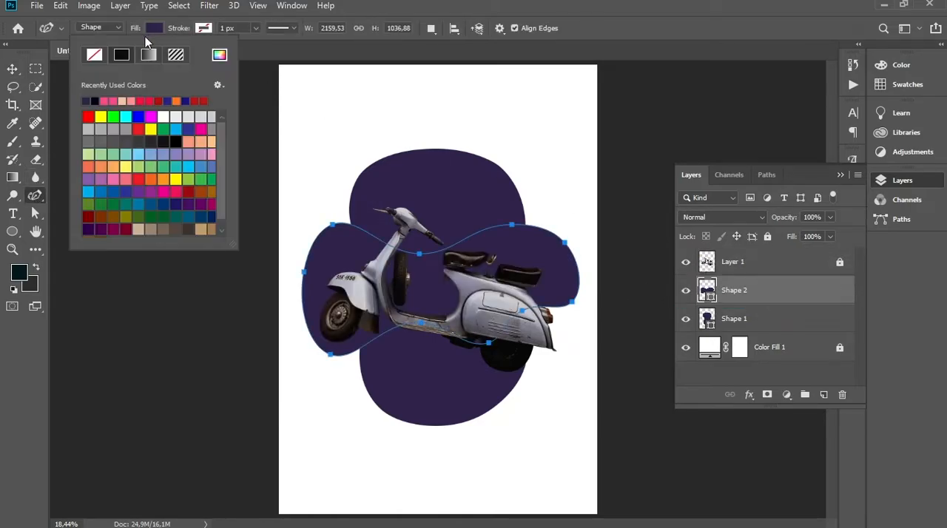
left_click(108, 100)
left_click(447, 12)
left_click(12, 68)
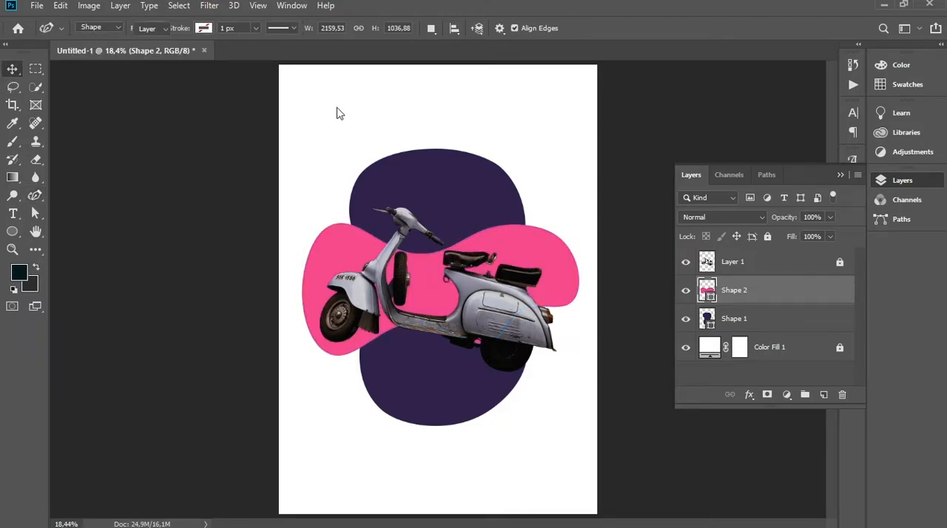
left_click(341, 112)
mouse_move(552, 263)
left_mouse_down()
mouse_move(556, 278)
mouse_move(555, 266)
left_mouse_up()
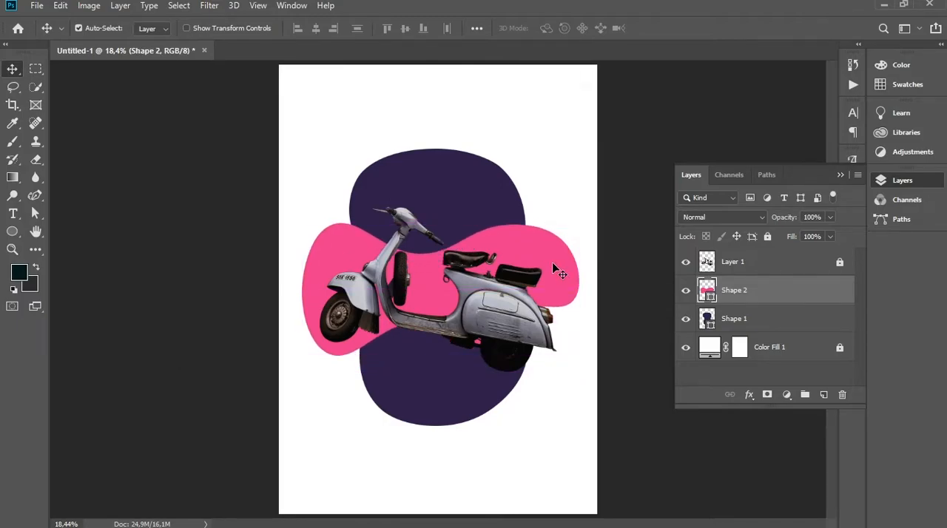
left_click(751, 380)
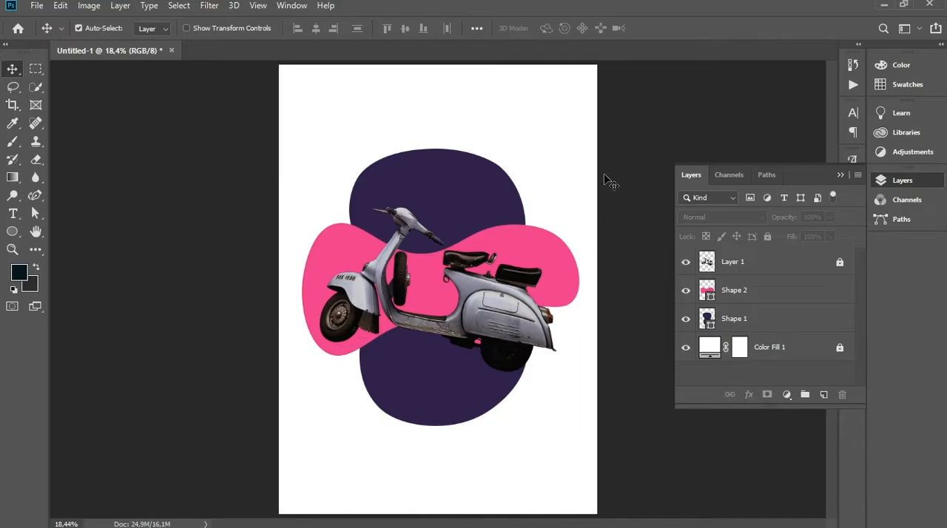
Unlock the scooter layer and open the Wave distortion filter for it
left_click(509, 306)
left_click(788, 266)
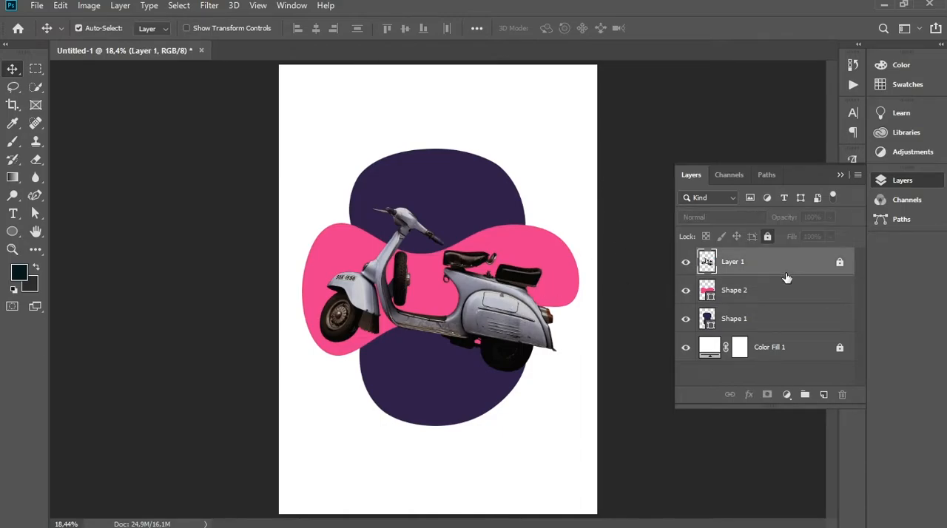
left_click(768, 236)
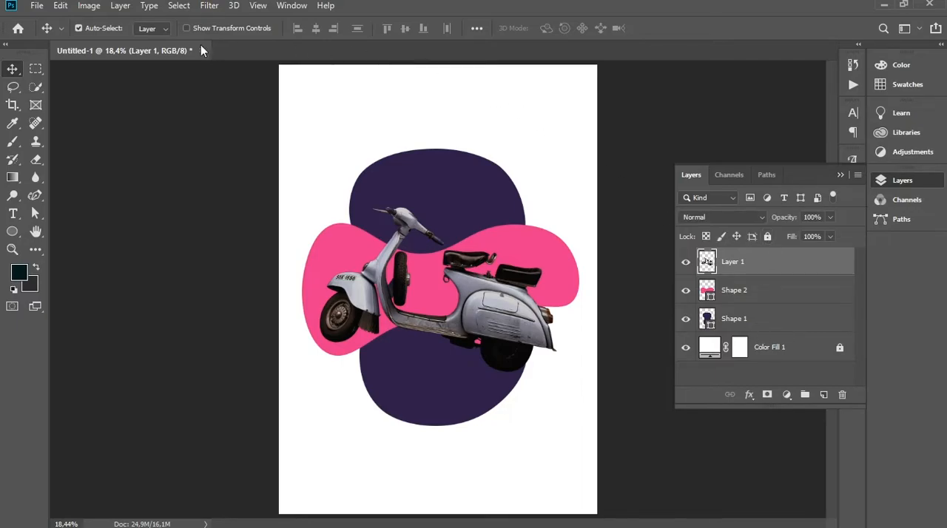
left_click(211, 8)
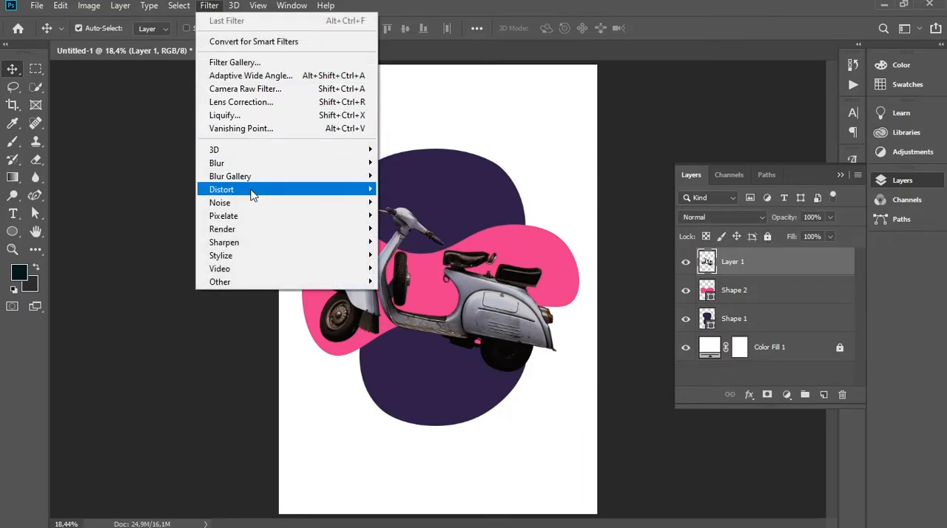
mouse_move(252, 194)
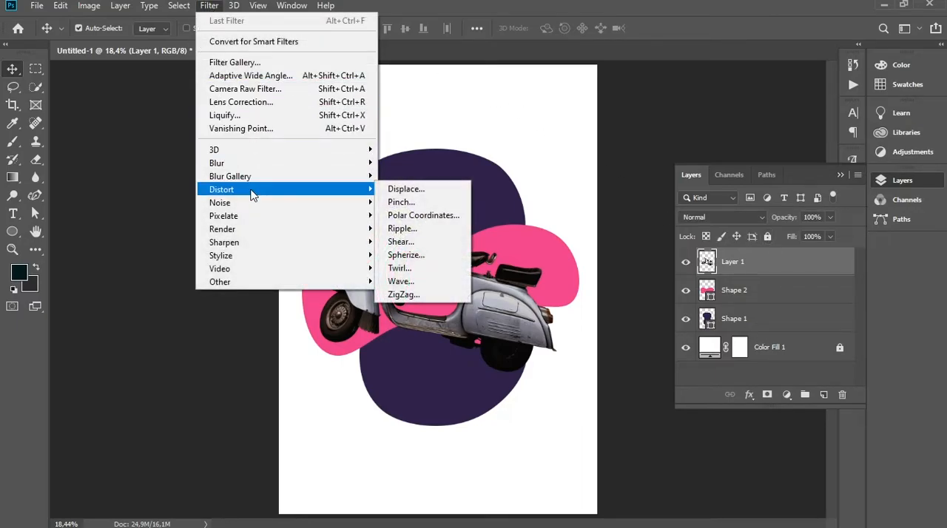
left_click(406, 282)
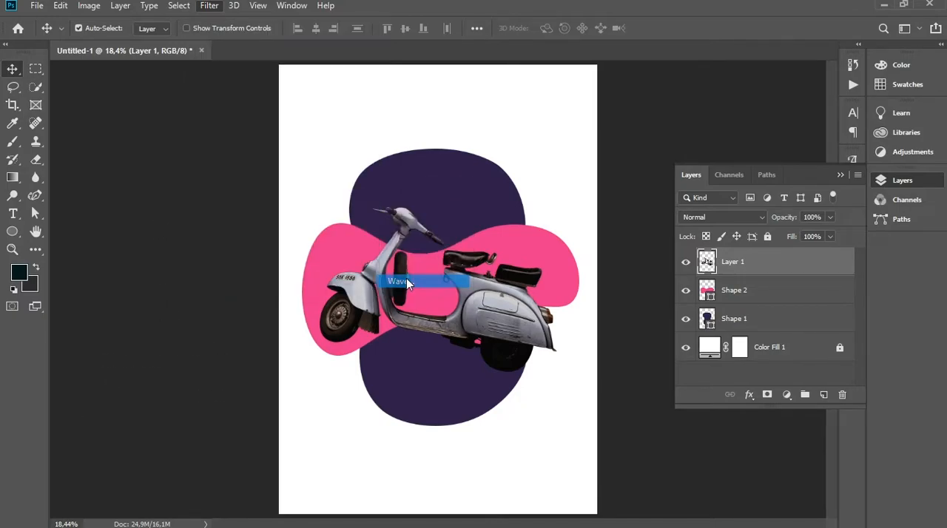
Apply the Wave filter to the scooter with 20 generators, Square type, wavelength 825 to 826 and amplitude 1 to 2
left_click_drag(628, 110, 485, 106)
key("Up")
key("Up")
key("Up")
key("Up")
key("Up")
key("Up")
key("Up")
key("Up")
key("Up")
key("Up")
key("Up")
key("Up")
key("Up")
key("Up")
key("Up")
key("Up")
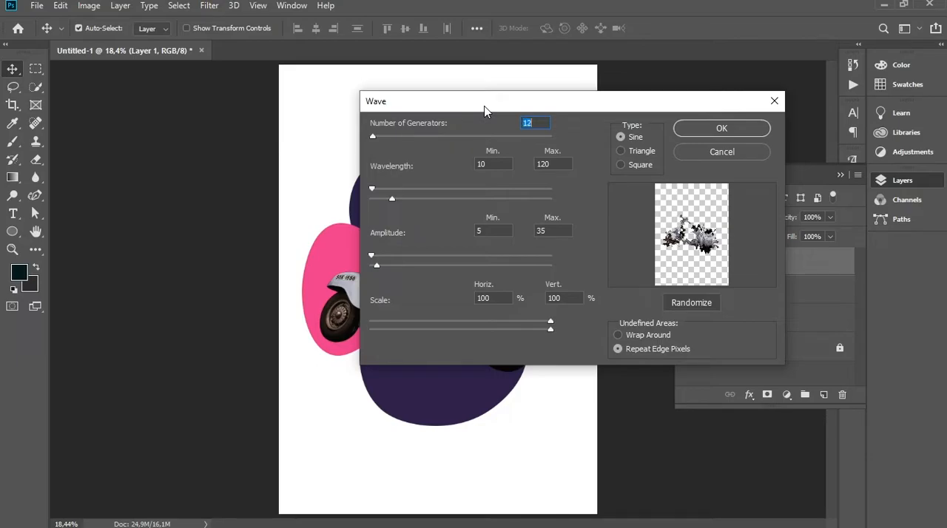
key("Down")
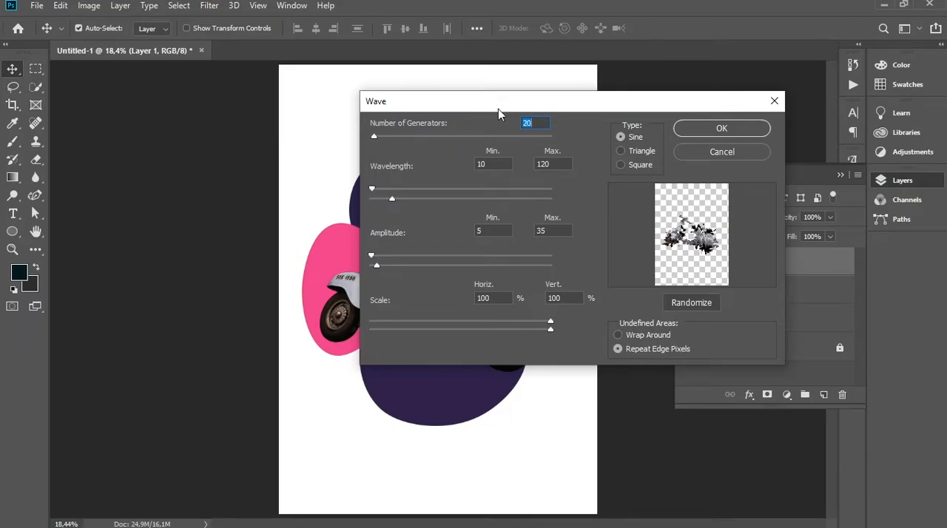
left_click(641, 168)
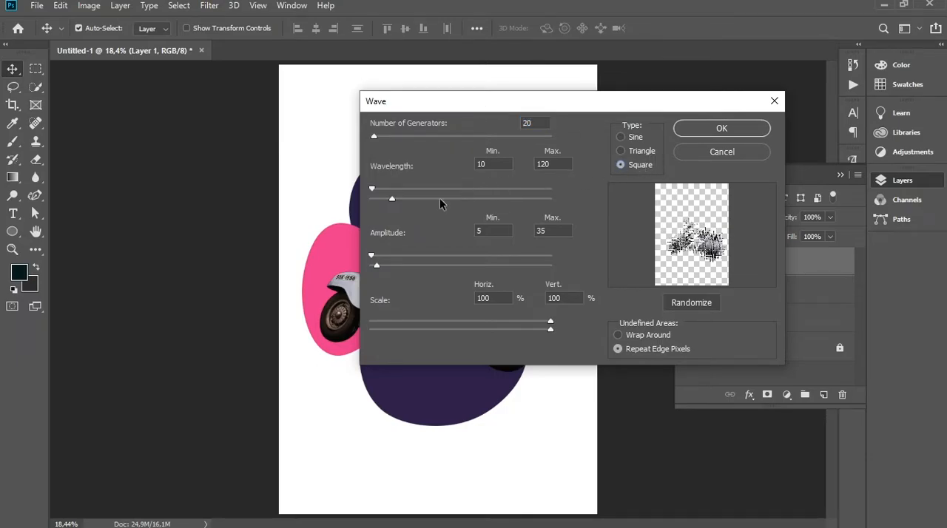
left_click_drag(376, 270, 358, 273)
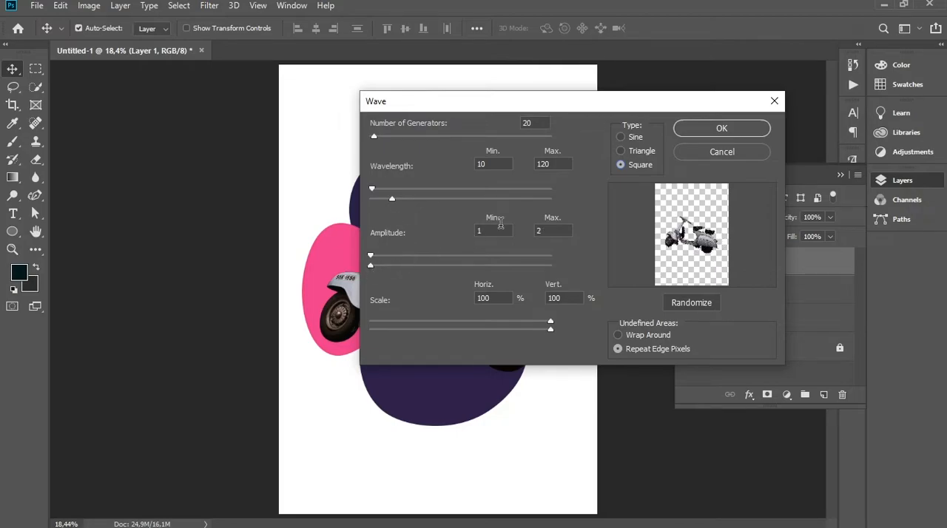
left_click_drag(497, 191, 521, 192)
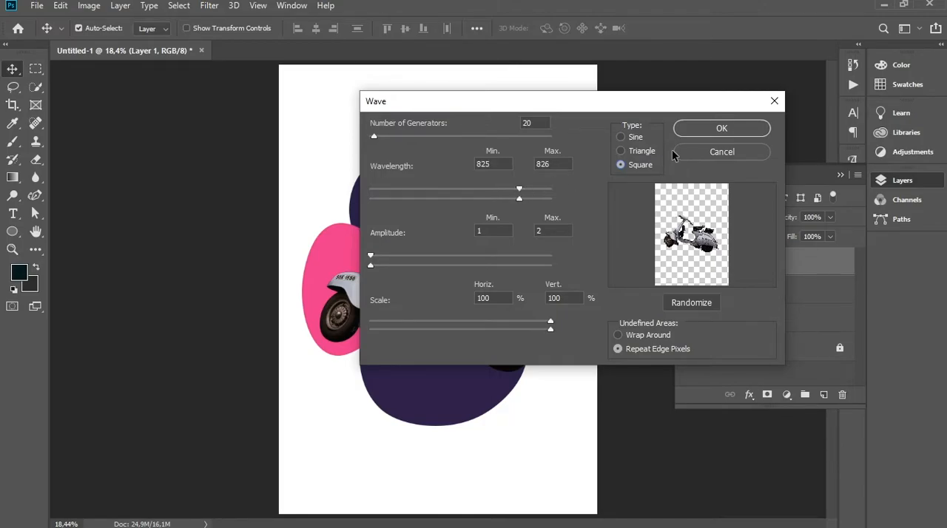
left_click(715, 130)
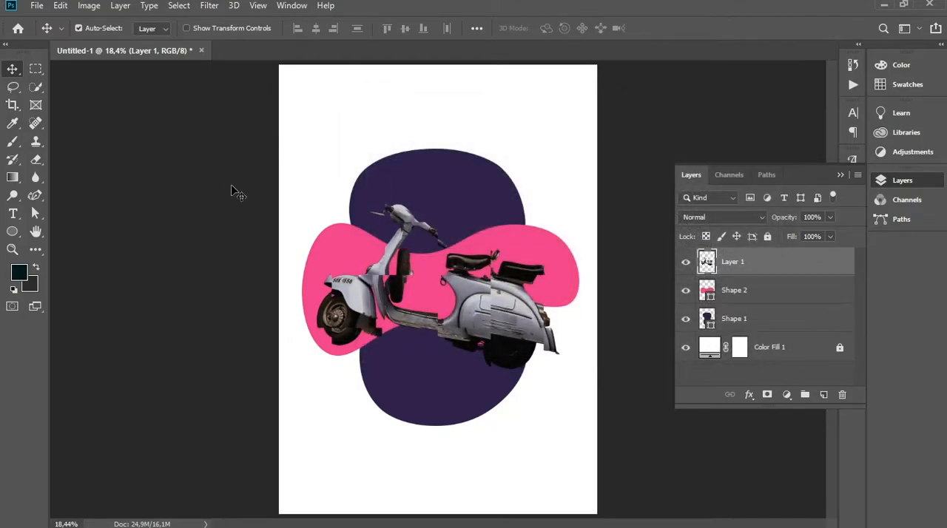
Lock the glitched scooter layer again and leave no layer selected
left_click(764, 378)
left_click(784, 265)
left_click(767, 236)
left_click(752, 364)
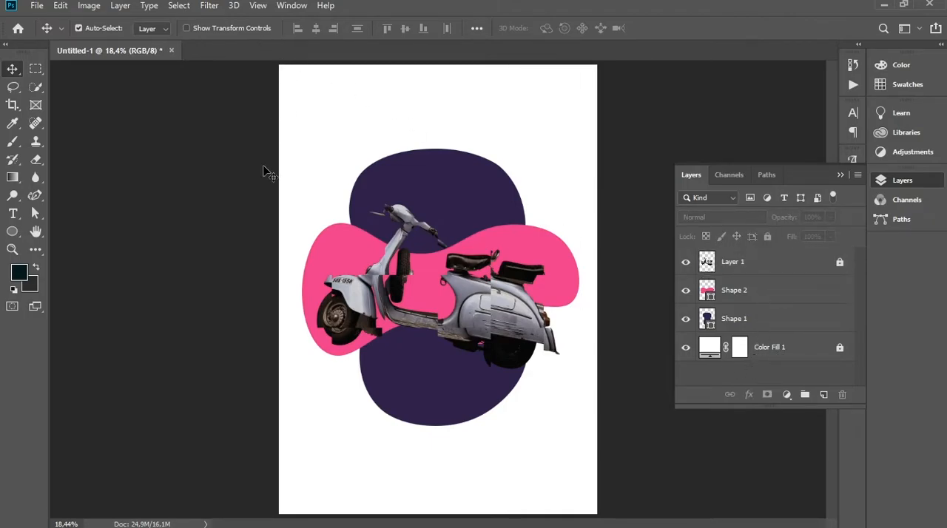
Draw a circle about 168 px across in the upper right part of the purple blob and fill it with pink
left_click(12, 233)
left_click_drag(462, 168, 481, 193)
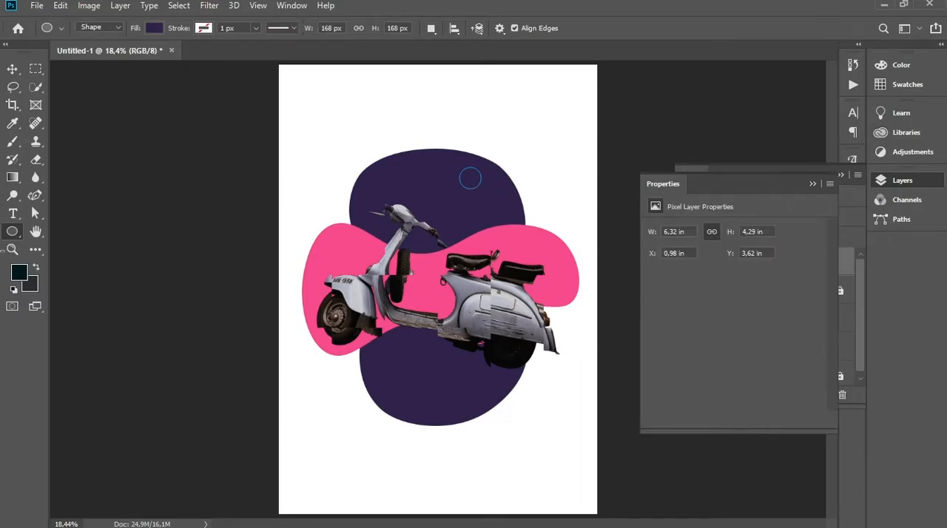
left_click(153, 27)
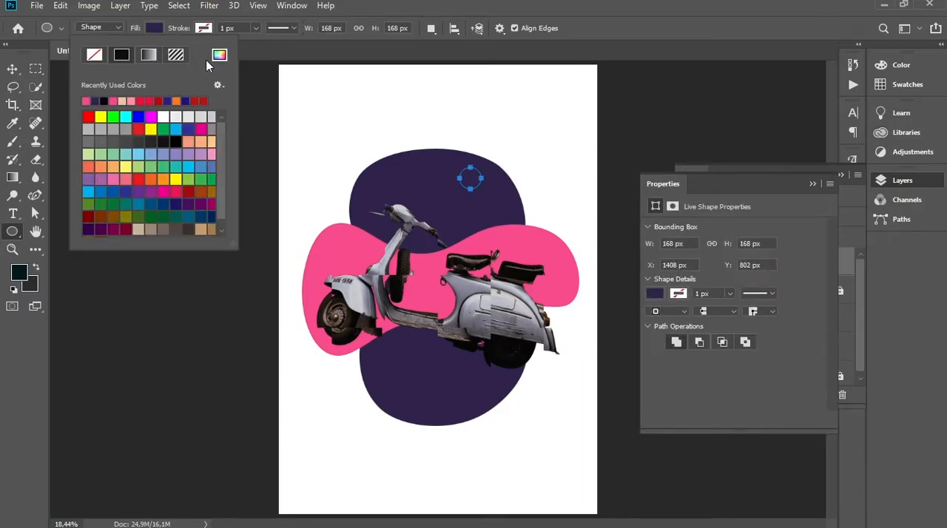
left_click(87, 101)
key("Return")
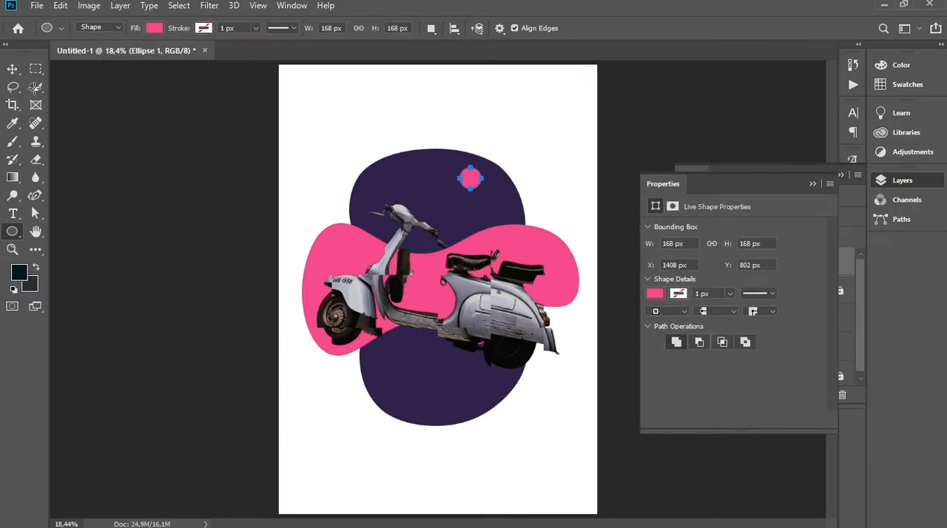
Duplicate the pink circle and place the copy just outside the purple blob's upper right edge
left_click(12, 68)
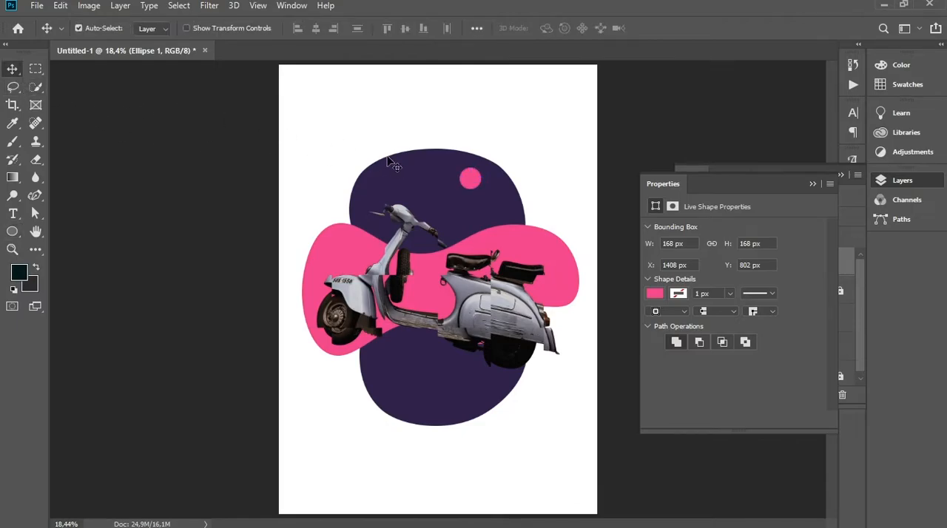
left_click_drag(471, 178, 489, 157)
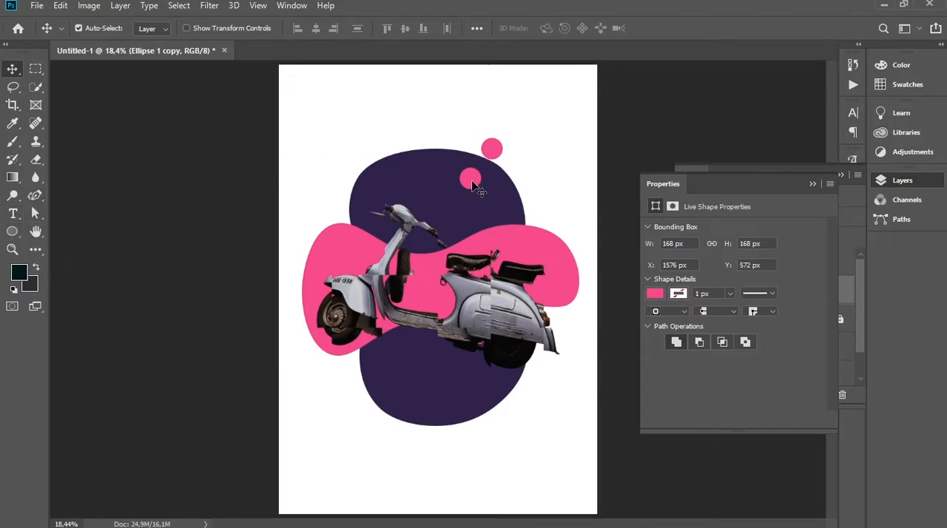
Enlarge the original pink circle inside the purple blob to 251 px wide and high with linked proportions
left_click(474, 186)
left_click(13, 232)
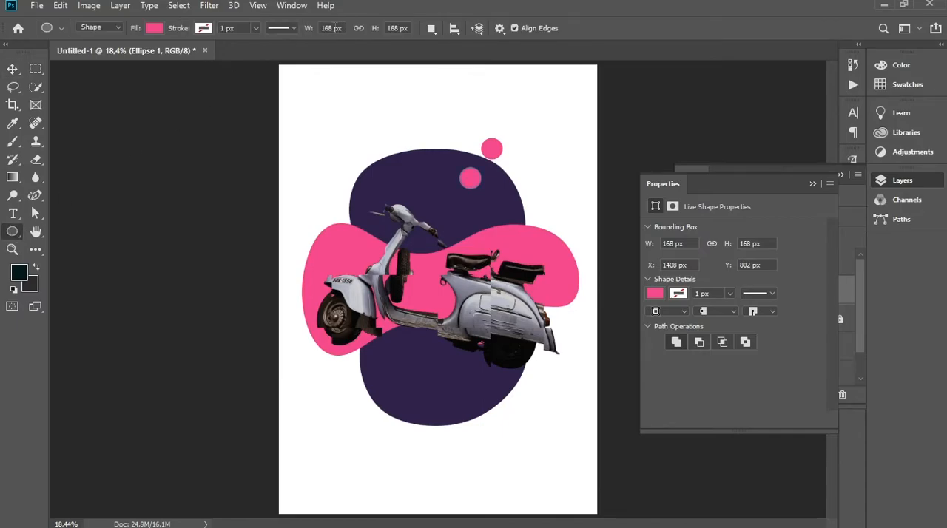
key("Up")
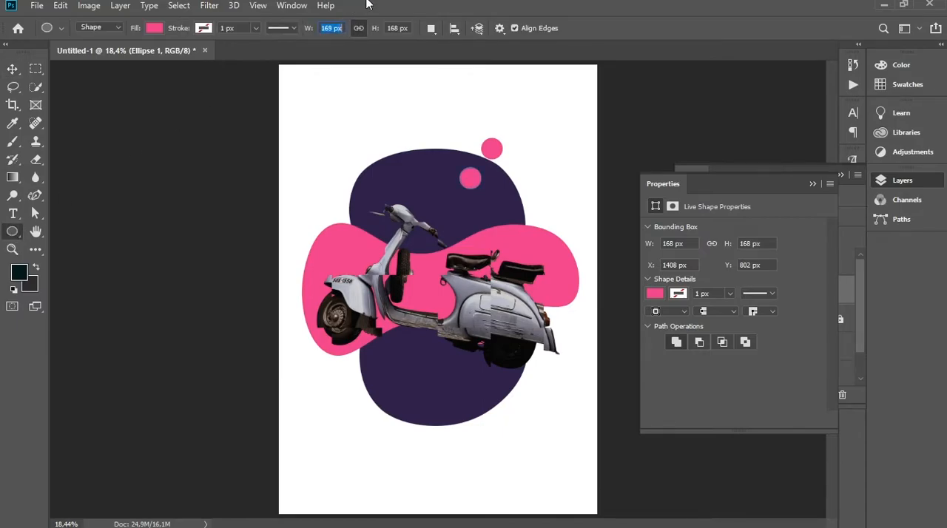
key("Up")
key("Up")
key("Up")
key("Up")
key("Up")
key("Up")
key("Up")
key("Up")
key("Up")
key("Up")
key("Up")
key("Up")
key("Up")
key("Up")
key("Up")
key("Up")
key("Up")
key("Up")
key("Up")
key("Up")
key("Up")
key("Up")
key("Up")
key("Up")
key("Return")
Shrink the copied pink circle outside the purple blob to 92 px wide and high with linked proportions
left_click(13, 69)
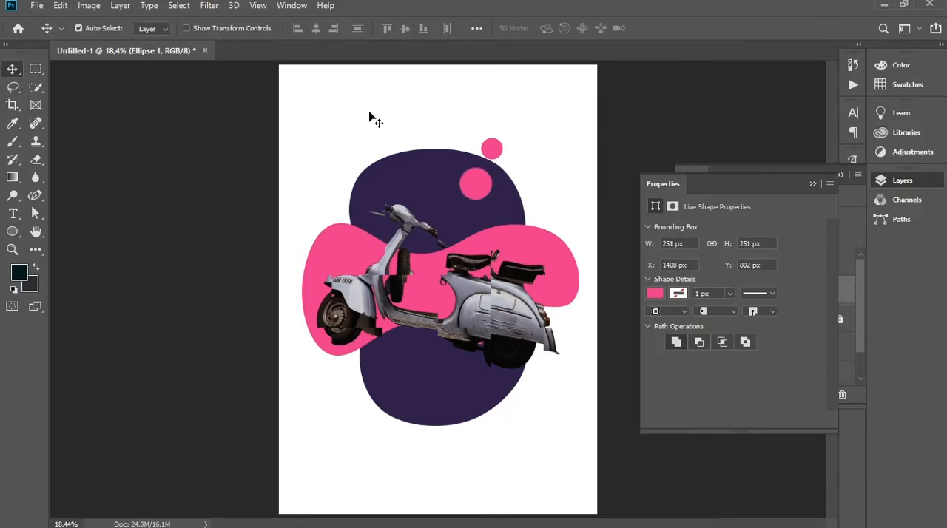
left_click(492, 152)
left_click(12, 231)
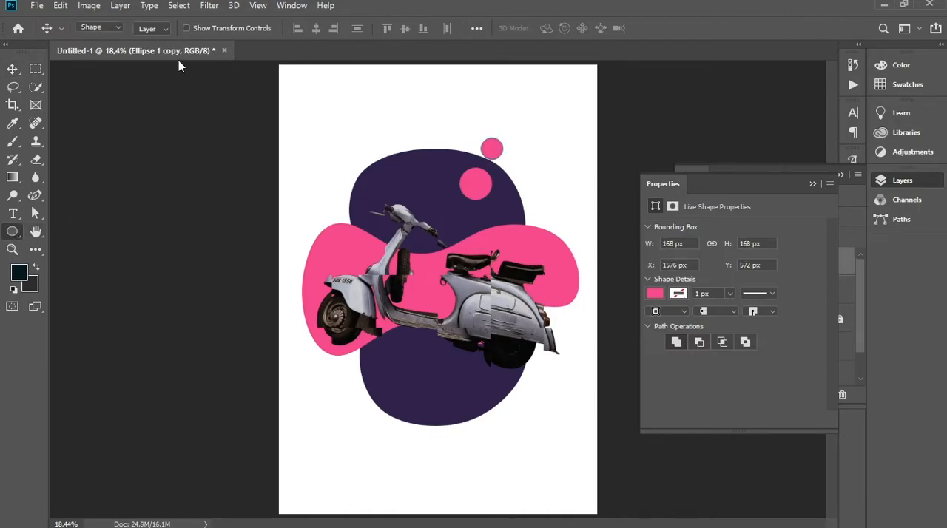
left_click(335, 29)
key("Down")
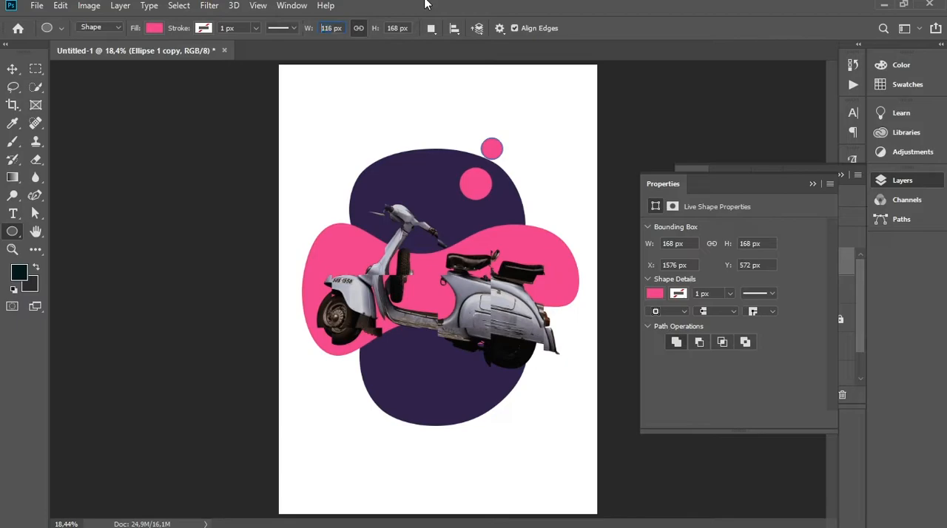
key("Down")
key("Down")
key("Down")
key("Down")
key("Down")
key("Down")
key("Down")
key("Down")
key("Down")
key("Down")
key("Down")
key("Down")
key("Return")
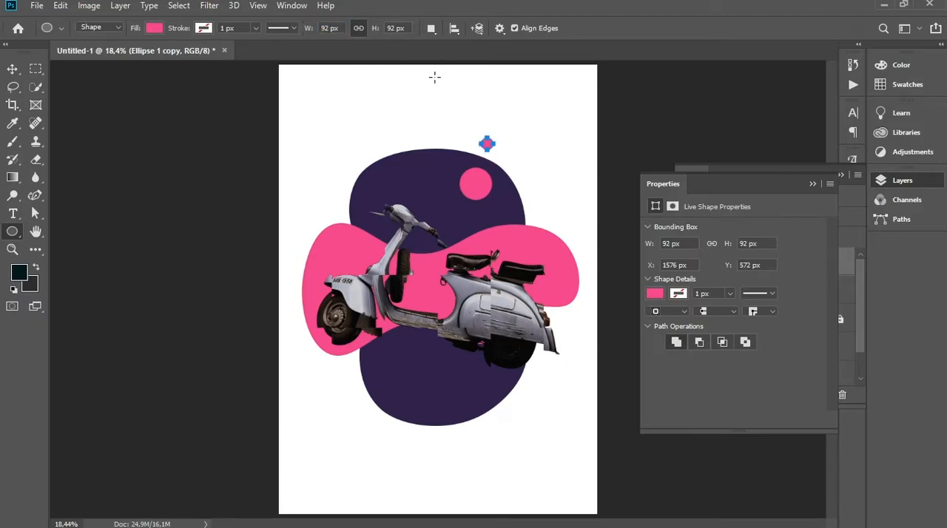
Move the small pink circle against the purple blob's upper right edge and duplicate both circles to the blob's upper left
left_click(13, 69)
left_click_drag(491, 148, 500, 159)
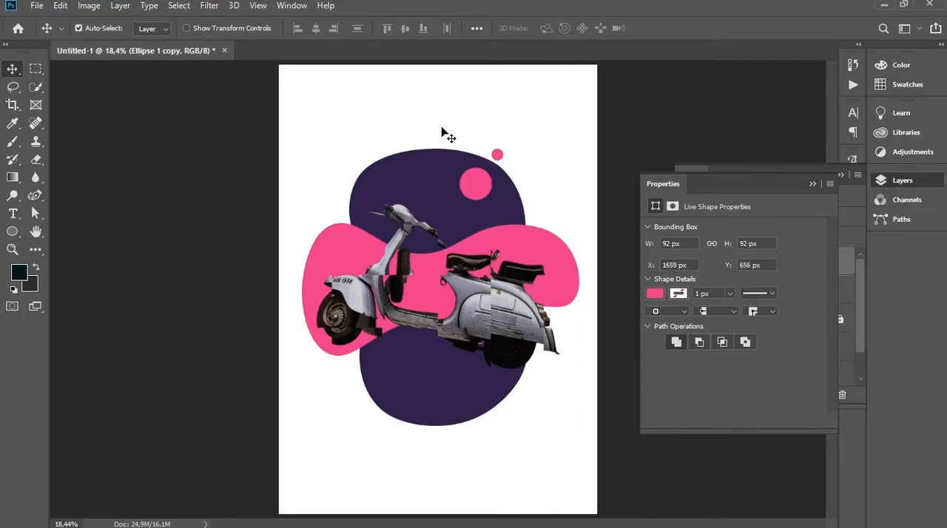
left_click(476, 184)
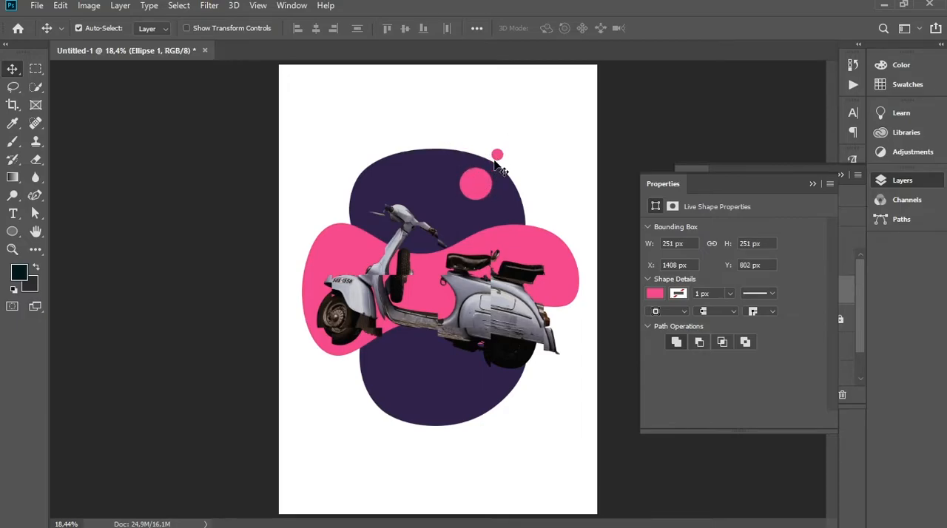
left_click(499, 157, "shift")
left_click_drag(485, 194, 356, 172)
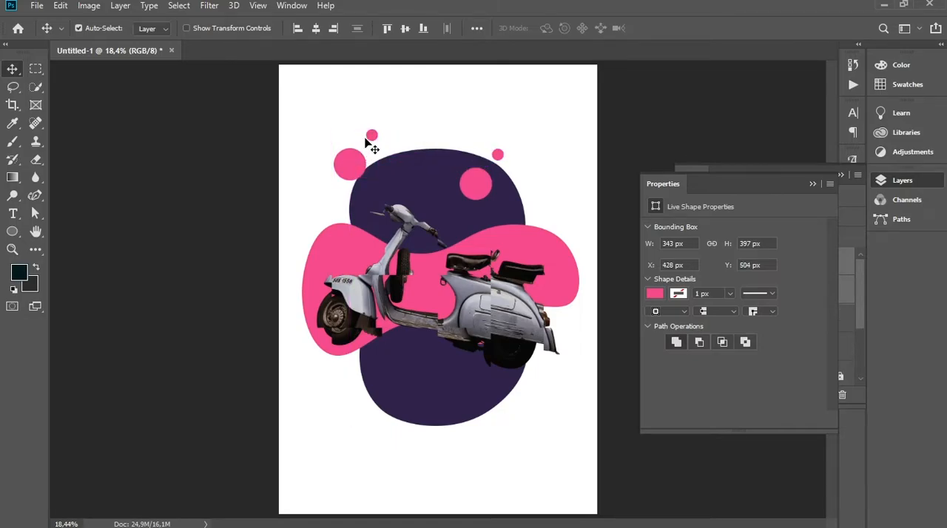
Reposition the copied circles, placing the small one inside the purple blob and raising the large one slightly outside its upper left edge
left_click_drag(374, 138, 349, 160)
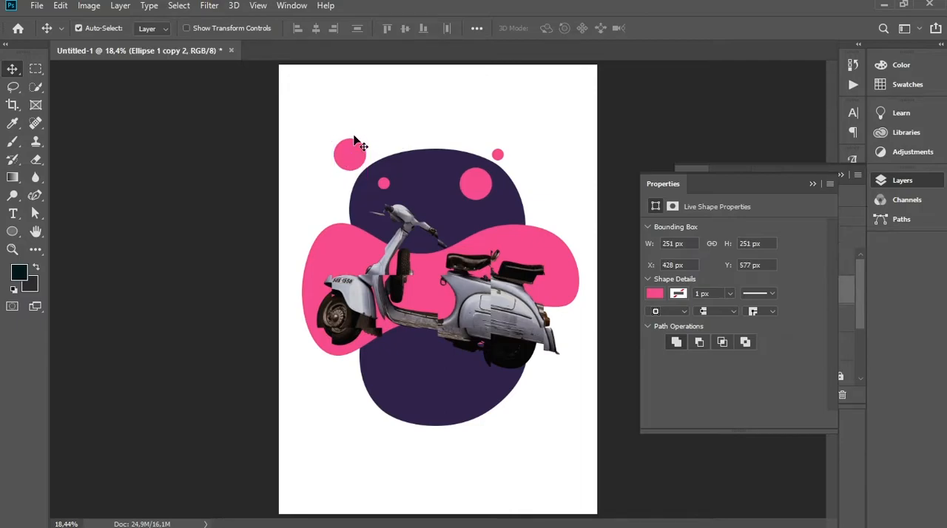
left_click(373, 111)
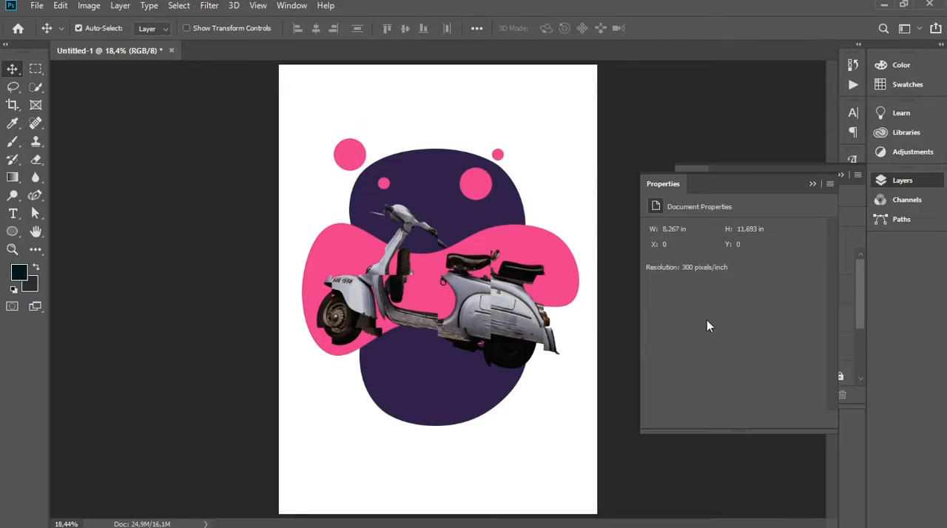
left_click(813, 184)
left_click(840, 176)
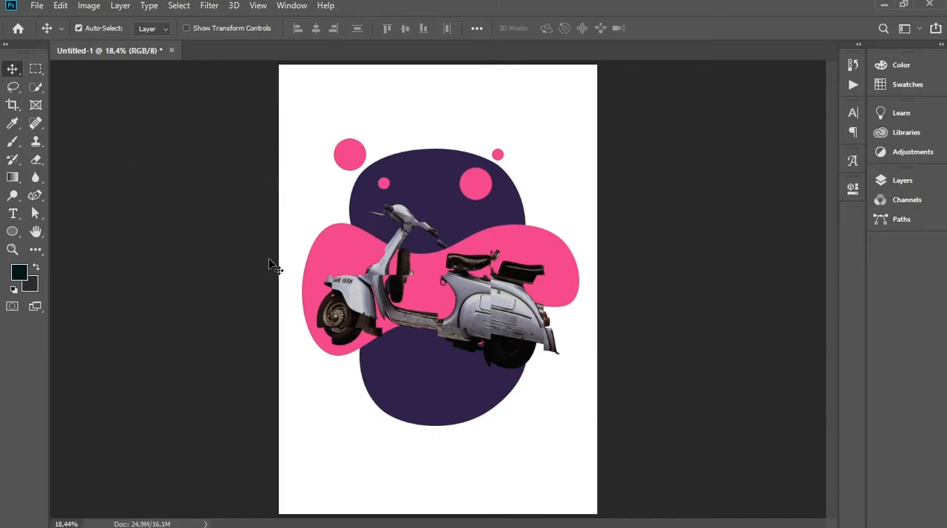
Start a purple Curvature Pen shape with an anchor point just outside the poster's upper left corner
left_click(34, 195)
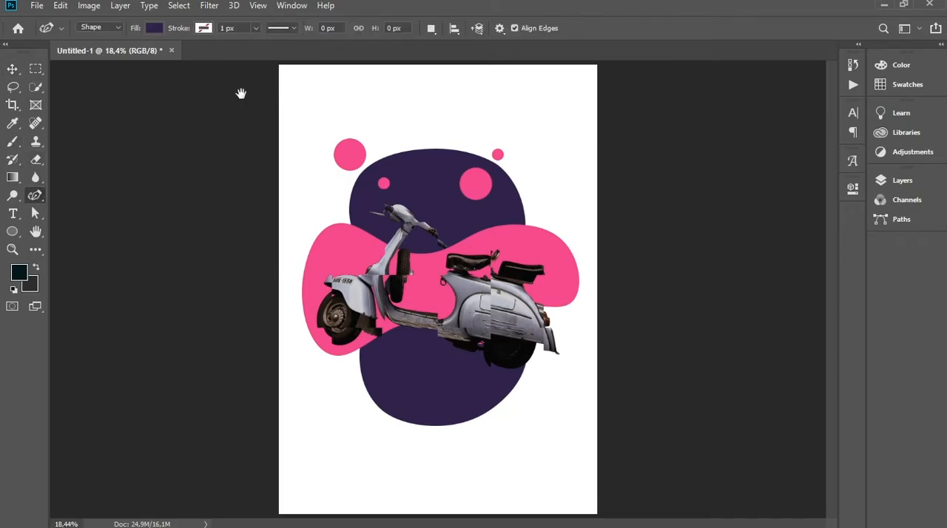
key("ctrl+minus")
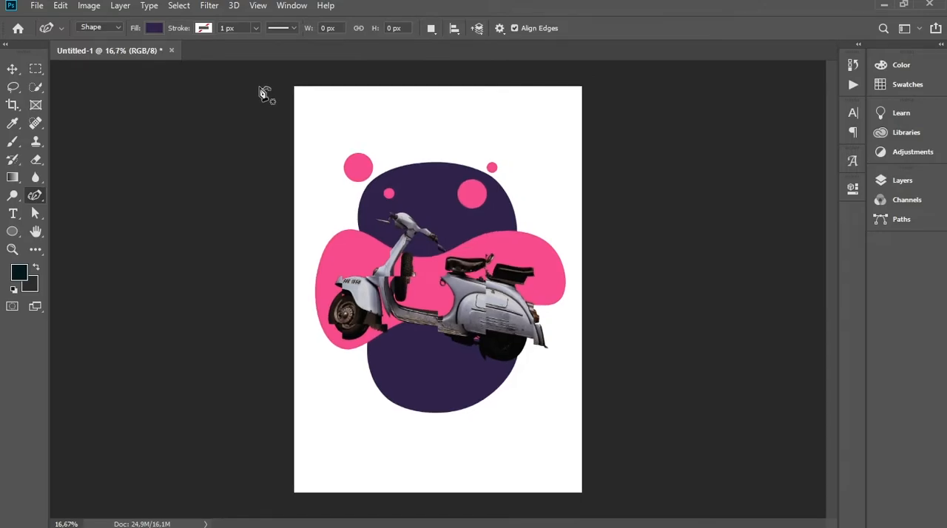
left_click(269, 71)
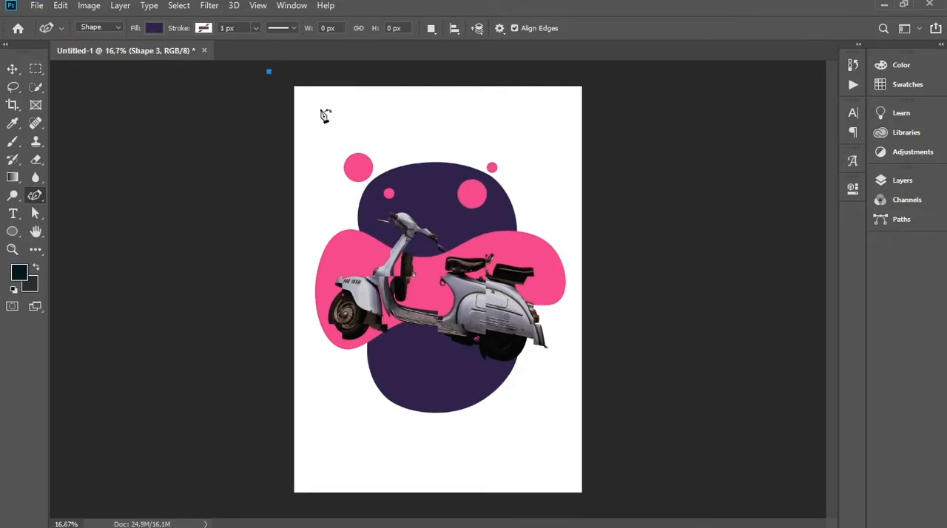
left_click(311, 80)
left_click(327, 82)
left_click(334, 134)
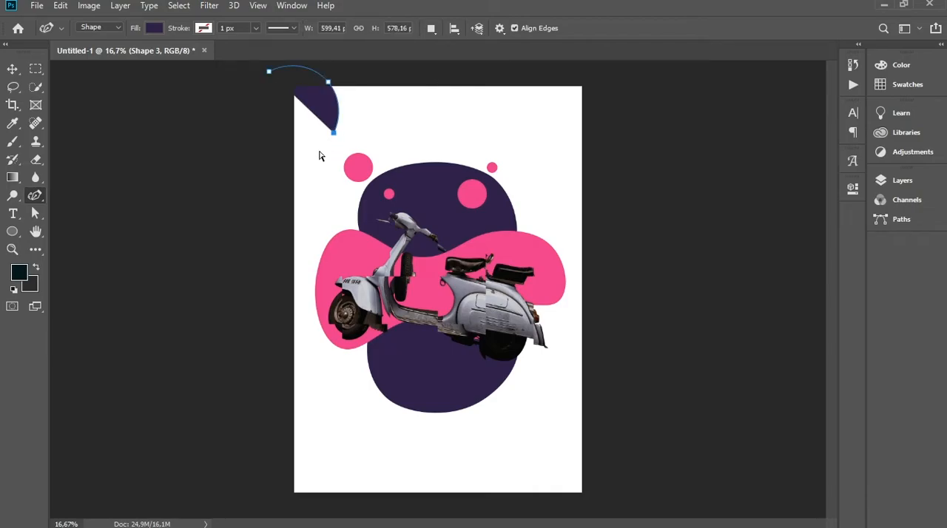
key("ctrl+z")
key("ctrl+z")
Draw the curved points of a wavy purple shape along the poster's upper left edge, about 501 px wide and 1474 px high
left_click(322, 83)
left_click(322, 128)
left_click(308, 156)
left_click(318, 196)
left_click(284, 241)
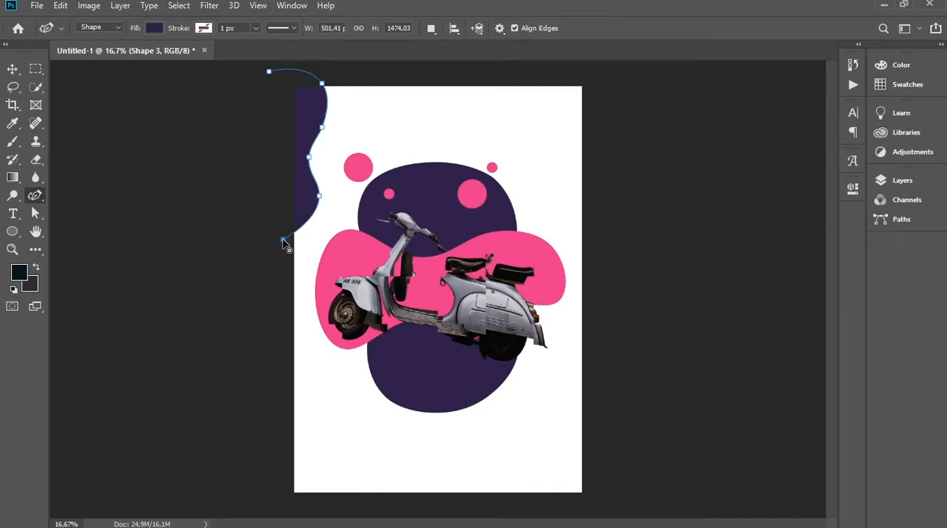
left_click(269, 72)
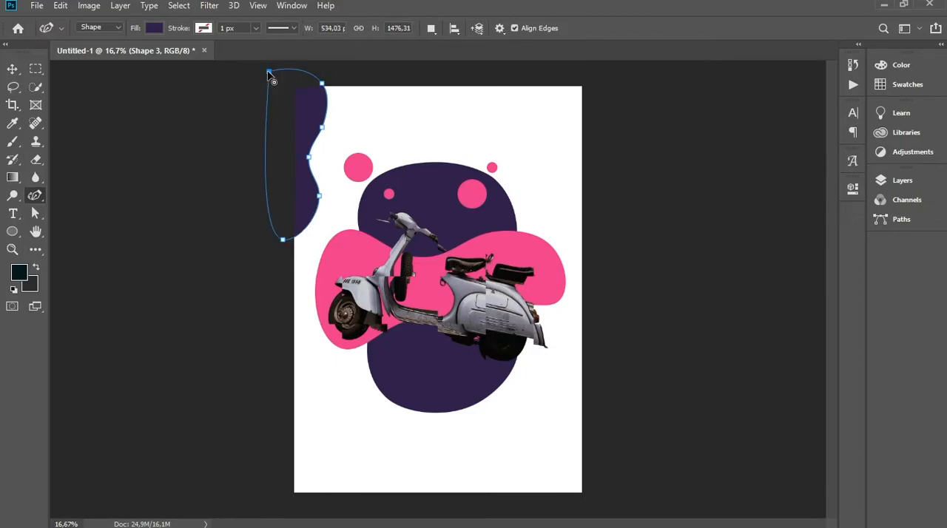
key("ctrl+z")
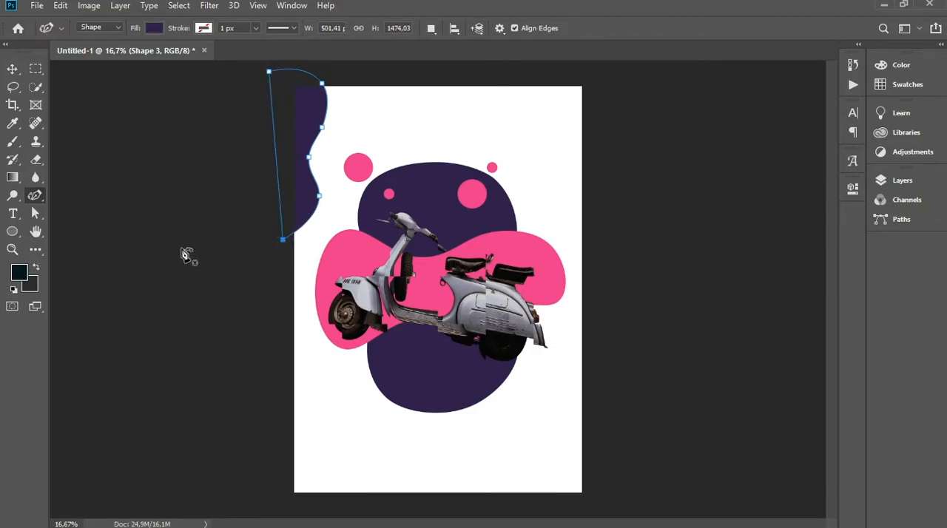
left_click(13, 69)
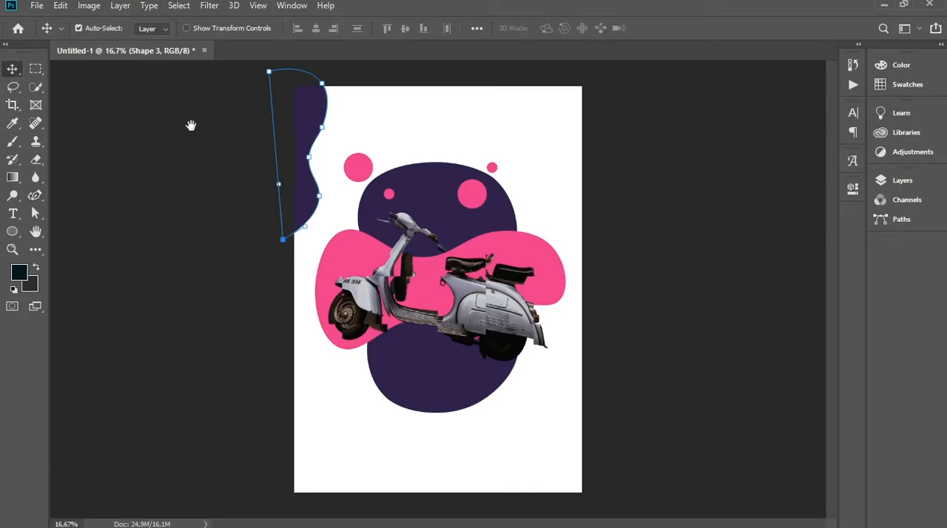
Draw a closed wavy shape with the Curvature Pen over the poster's lower right edge, about 559 px wide and 1376 px high
left_click(34, 195)
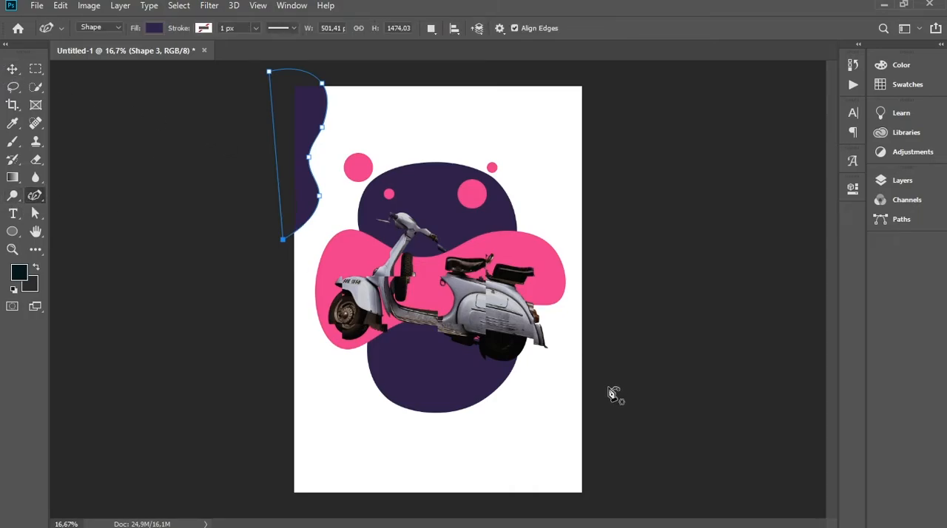
left_click(599, 361)
left_click(558, 402)
left_click_drag(564, 439, 538, 465)
left_click(537, 469)
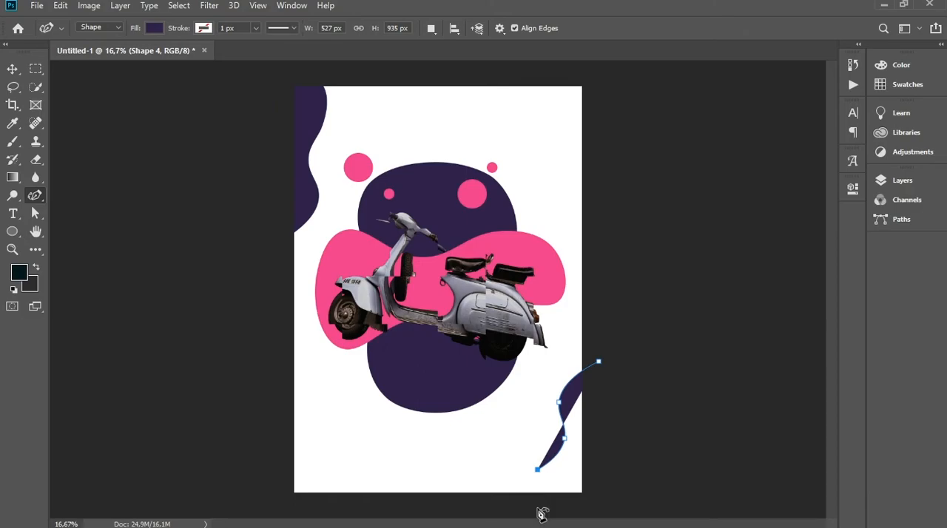
left_click_drag(545, 508, 596, 515)
left_click(600, 513)
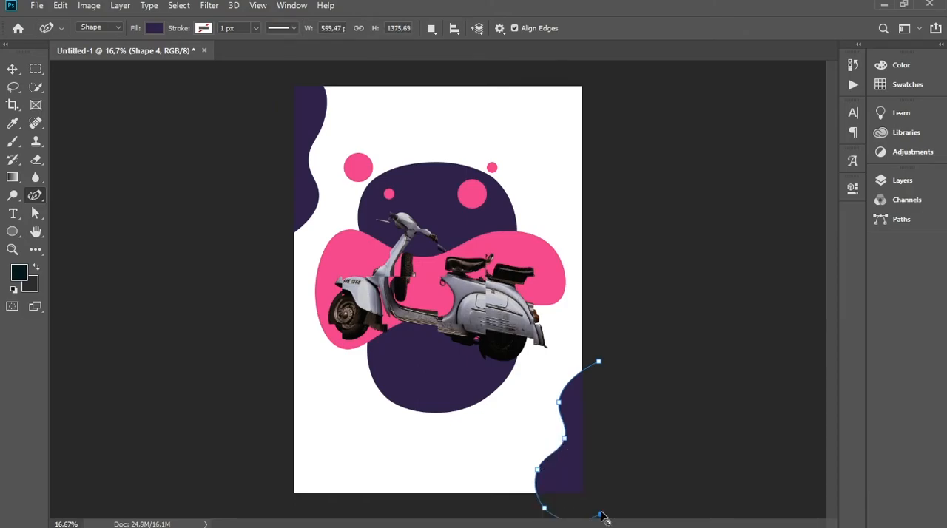
left_click(598, 362)
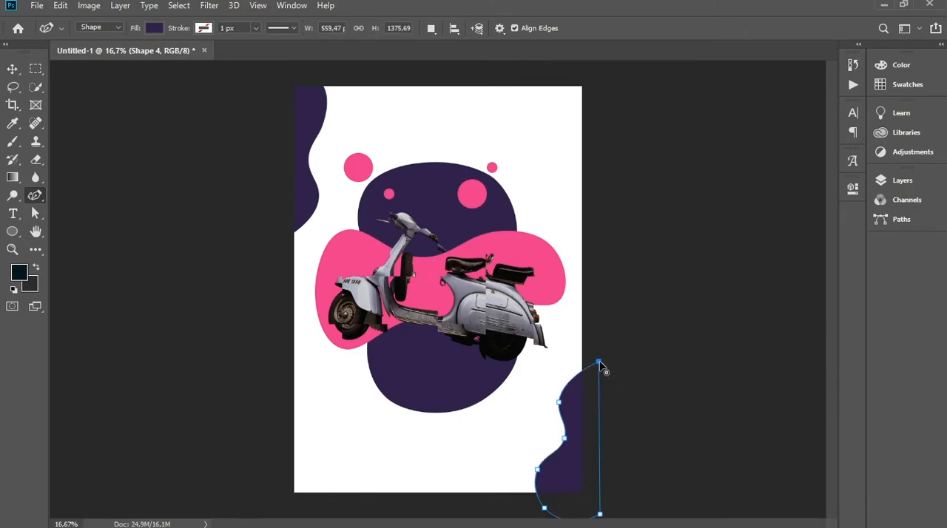
Fill the wavy lower right shape with the recently used pink
left_click(150, 29)
left_click(87, 100)
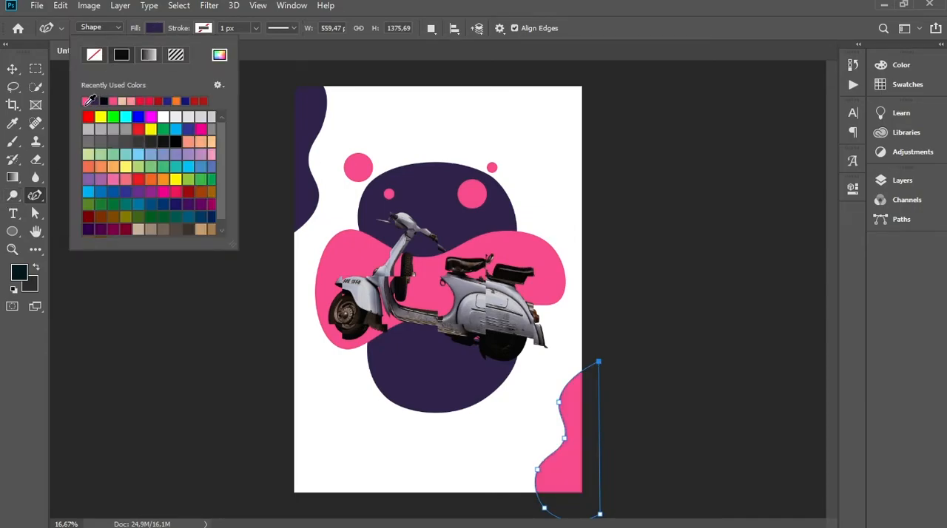
key("Return")
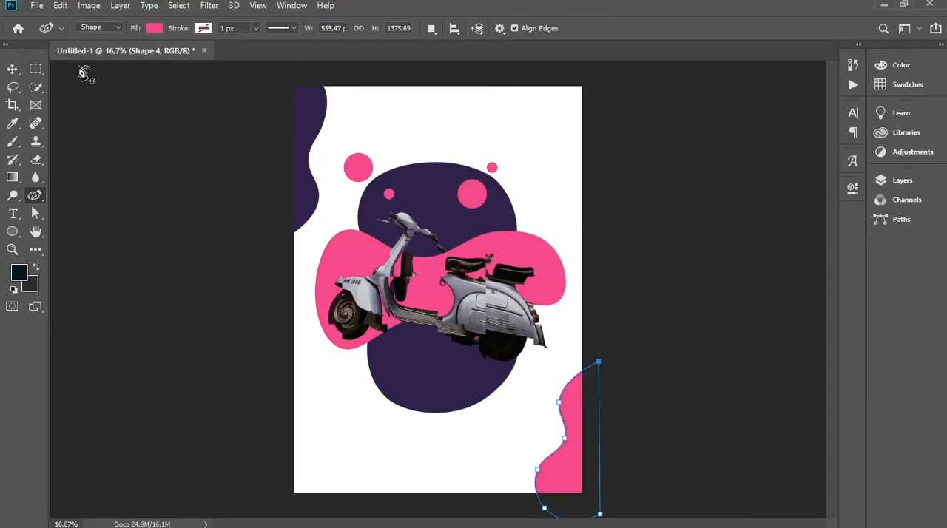
Nudge the pink blob behind the scooter slightly to the right
left_click(13, 69)
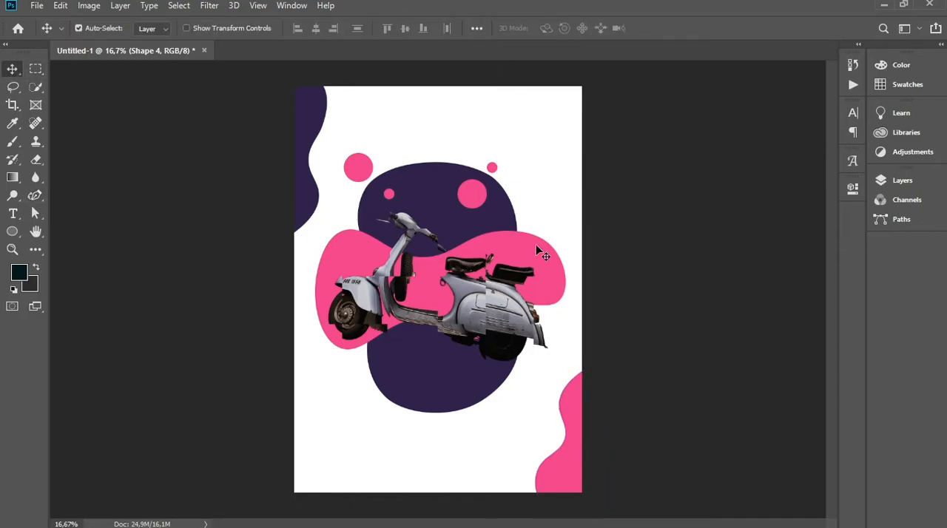
left_click_drag(536, 246, 539, 253)
left_click(418, 213)
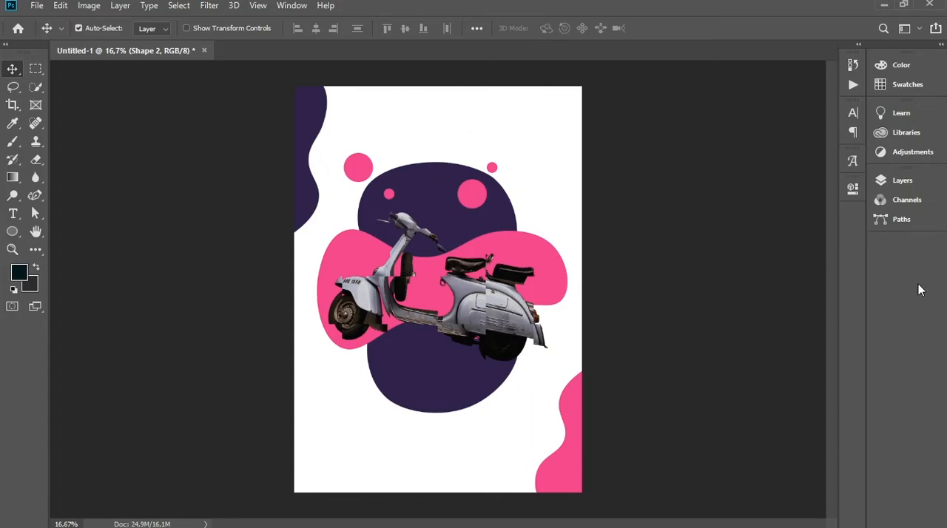
Group the two wavy edge shape layers, Shape 4 and Shape 3
left_click(902, 180)
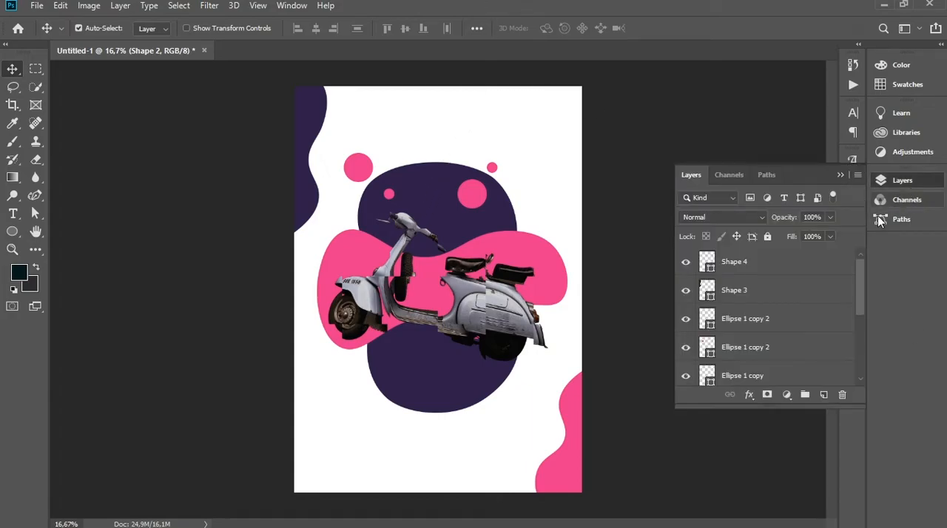
left_click(790, 266)
left_click(688, 291)
left_click(687, 291)
left_click(771, 297, "shift")
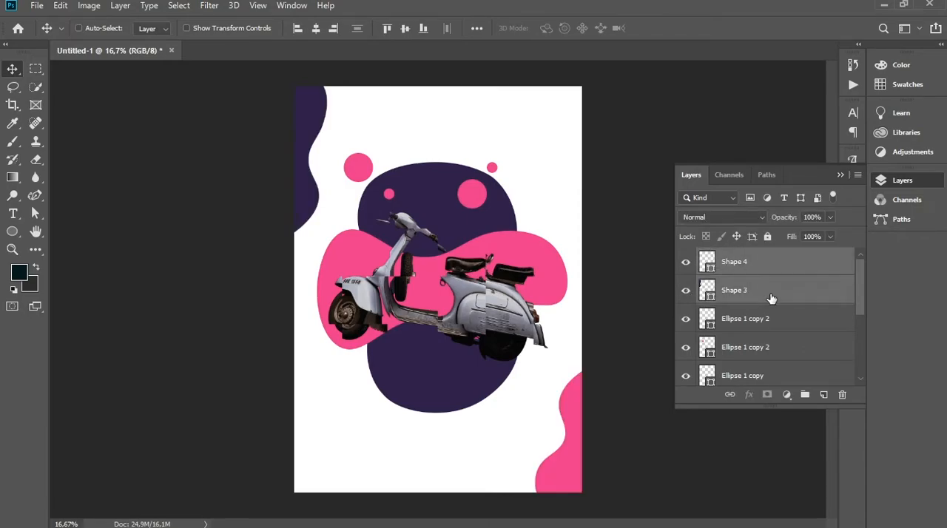
key("ctrl+g")
Unlock the scooter's layer, Layer 1
left_click(780, 285)
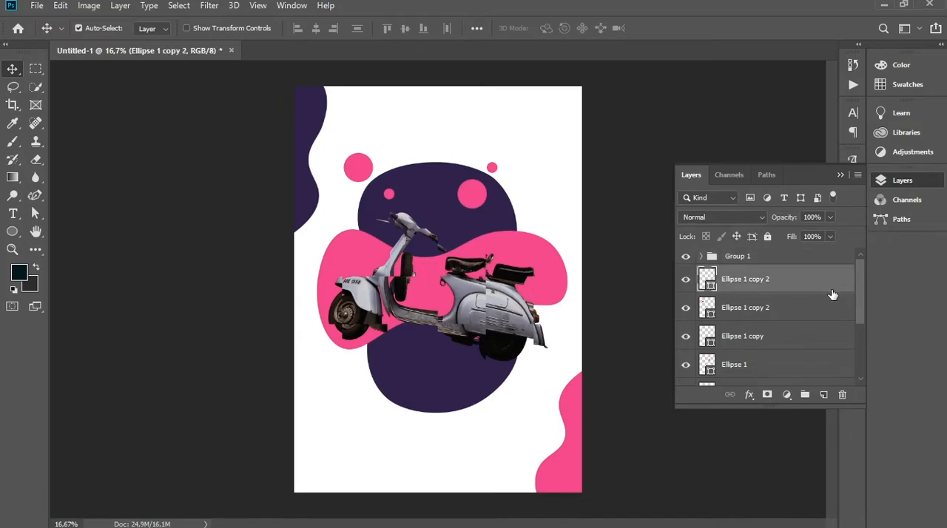
left_click_drag(859, 306, 868, 352)
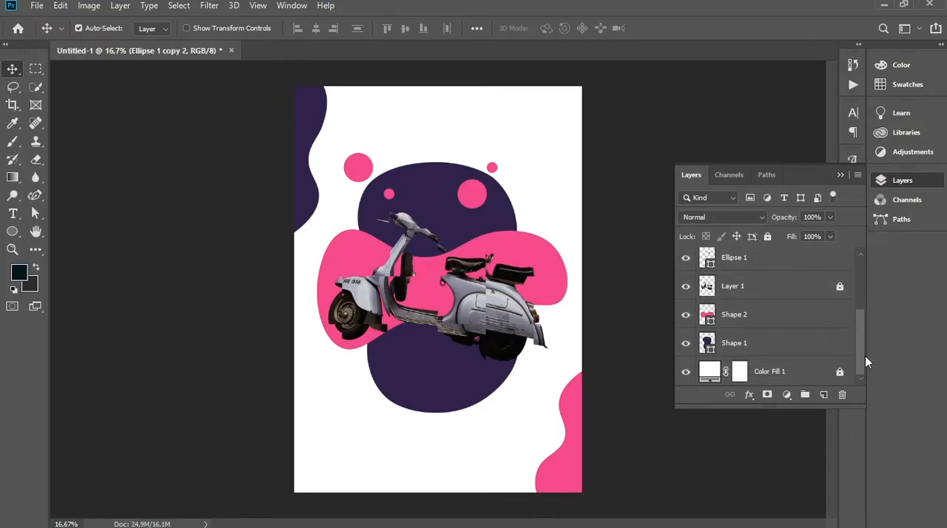
left_click(839, 290)
left_click_drag(865, 340, 865, 290)
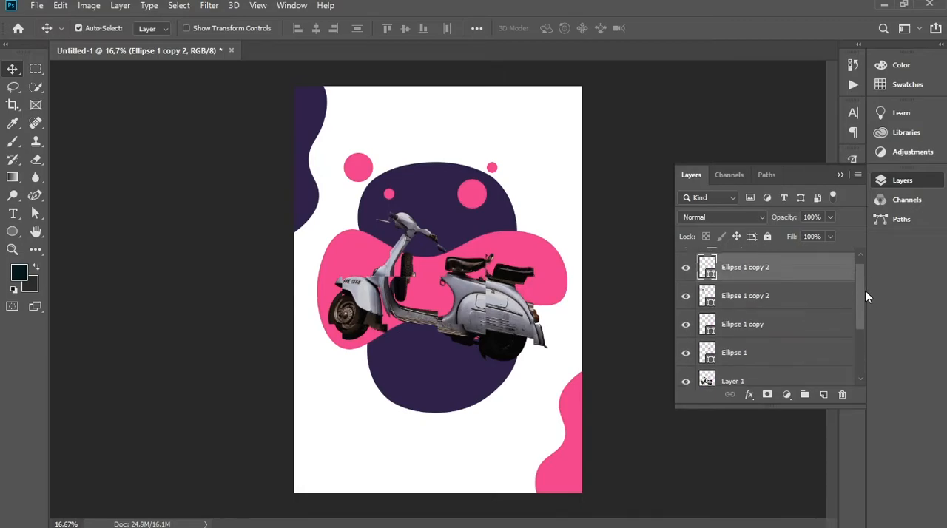
Group the four ellipse layers with Layer 1, Shape 2 and Shape 1, and check the group by toggling its visibility
left_click(803, 300, "shift")
left_click(798, 334, "shift")
left_click(830, 342, "shift")
left_click_drag(861, 333, 848, 354)
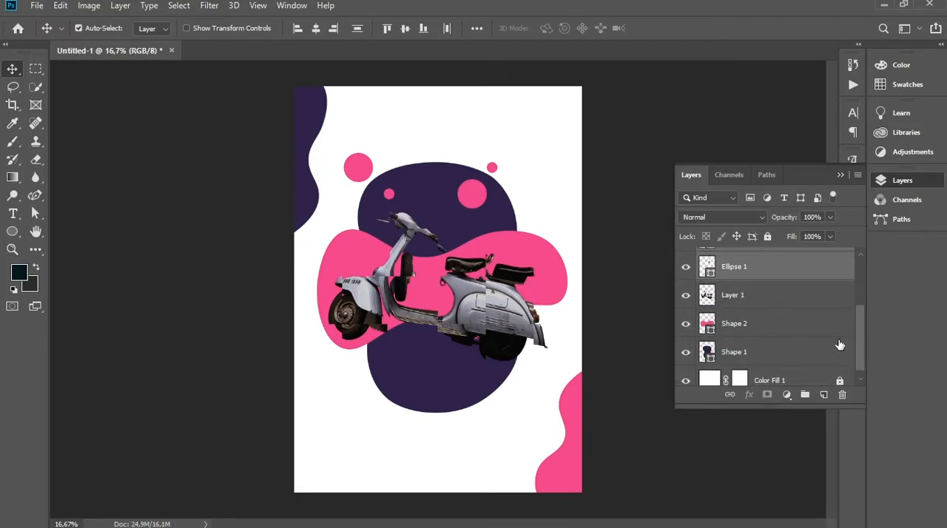
left_click(771, 300, "shift")
left_click(766, 327, "shift")
left_click(763, 355, "shift")
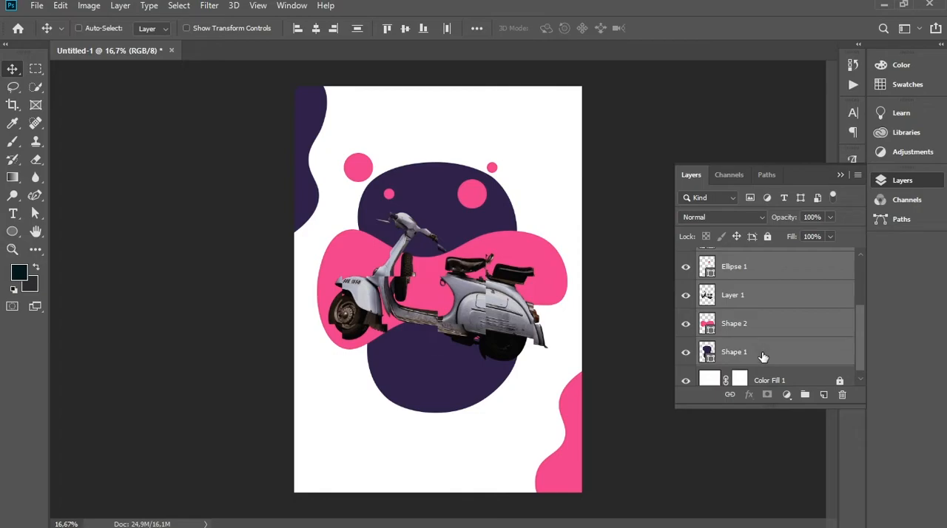
key("ctrl+g")
left_click(686, 275)
left_click(686, 274)
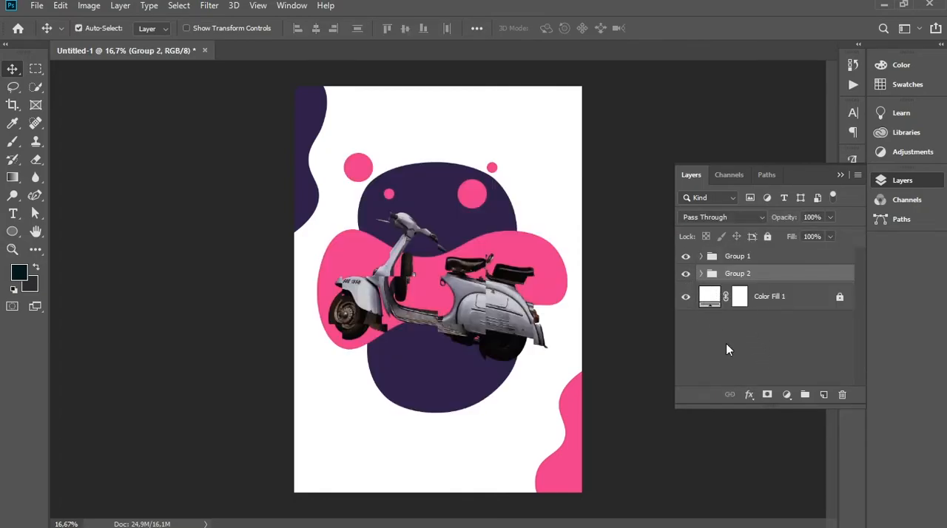
Lock both layer groups, Group 1 and Group 2
left_click(726, 344)
left_click(766, 274)
left_click(775, 256, "shift")
left_click(767, 236)
left_click(772, 338)
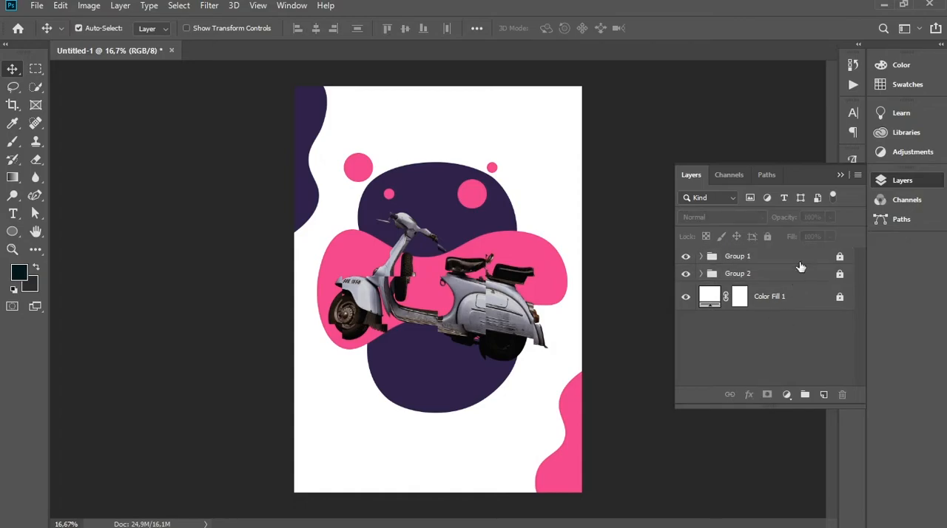
left_click(840, 175)
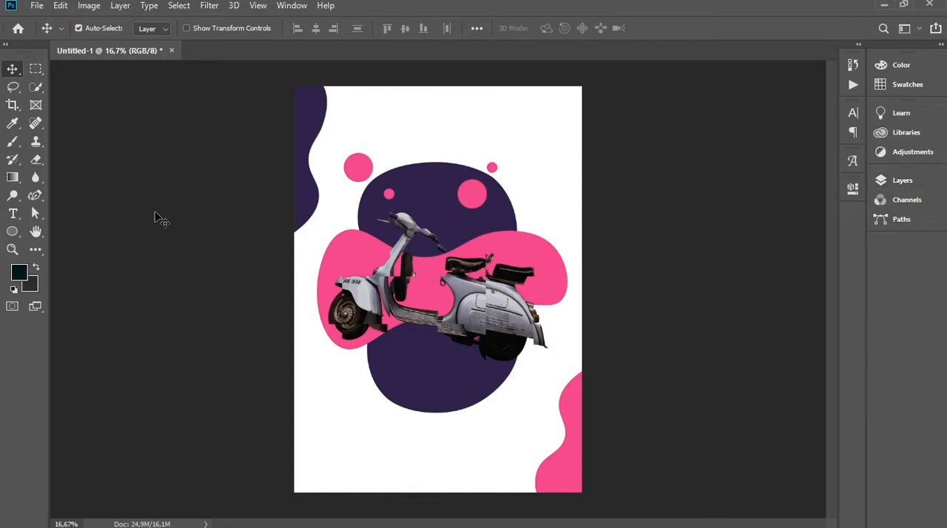
Add the two-line title "SCOOTER FEST" above the purple blob in dark blue Metropolis Black, 78 pt
left_click(13, 215)
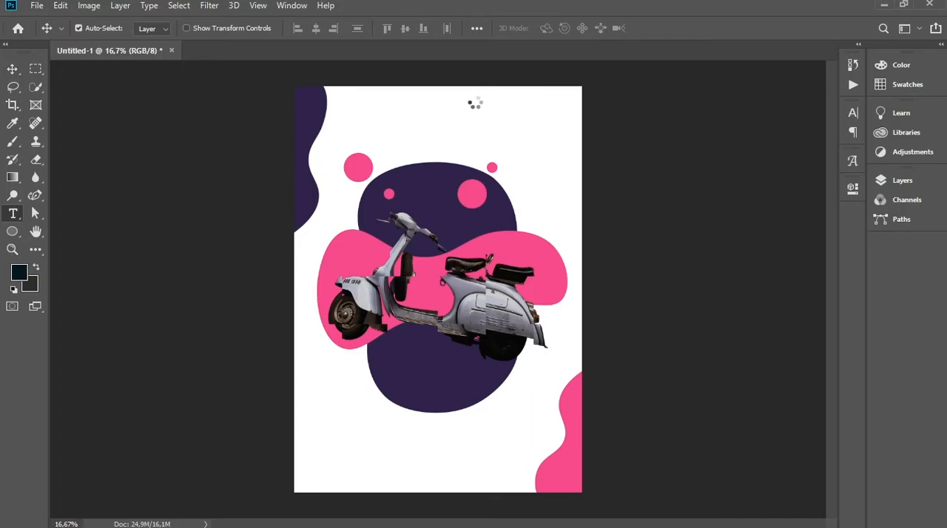
left_click(384, 128)
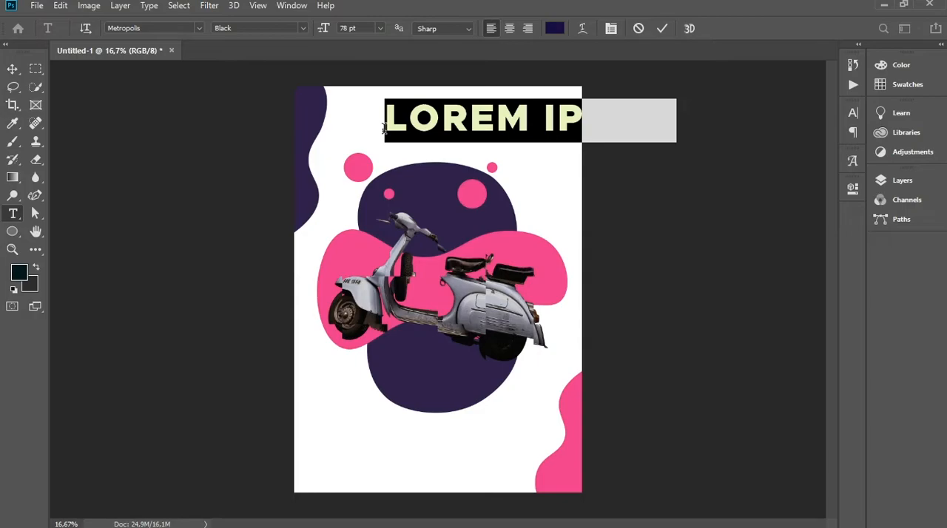
key("Right")
key("Right")
type("O")
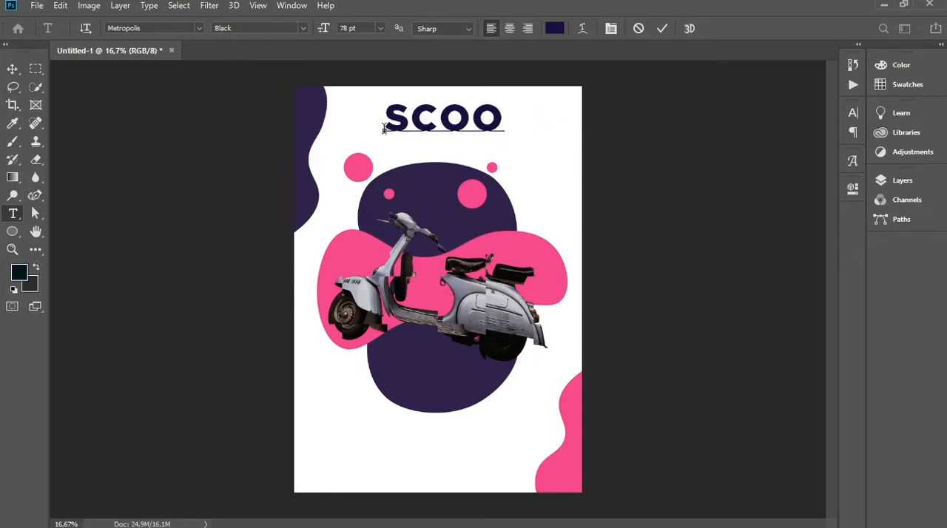
type("TER")
key("Return")
type("FEST")
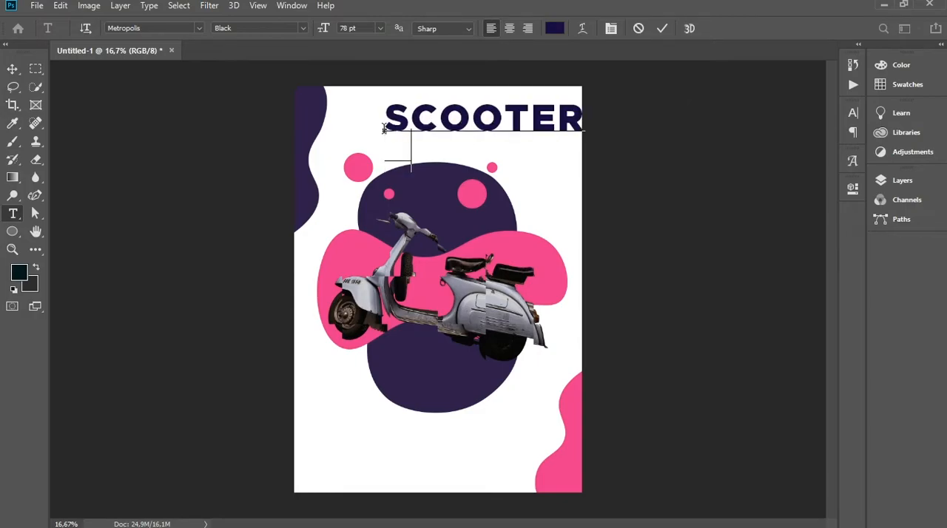
Set the SCOOTER FEST title's blend mode to Multiply and move it over the upper purple blob and the scooter's handlebars
left_click(12, 69)
left_click_drag(454, 146, 395, 380)
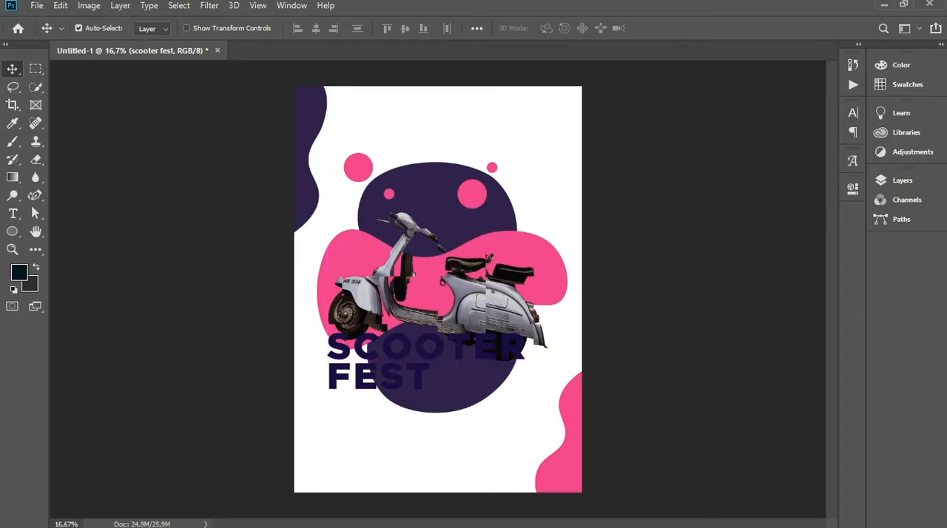
left_click(906, 183)
left_click(757, 217)
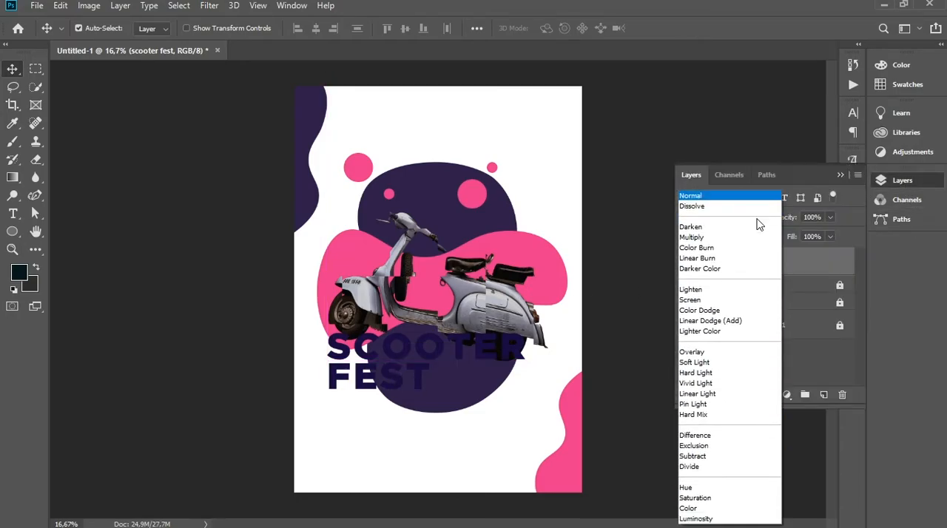
left_click(716, 241)
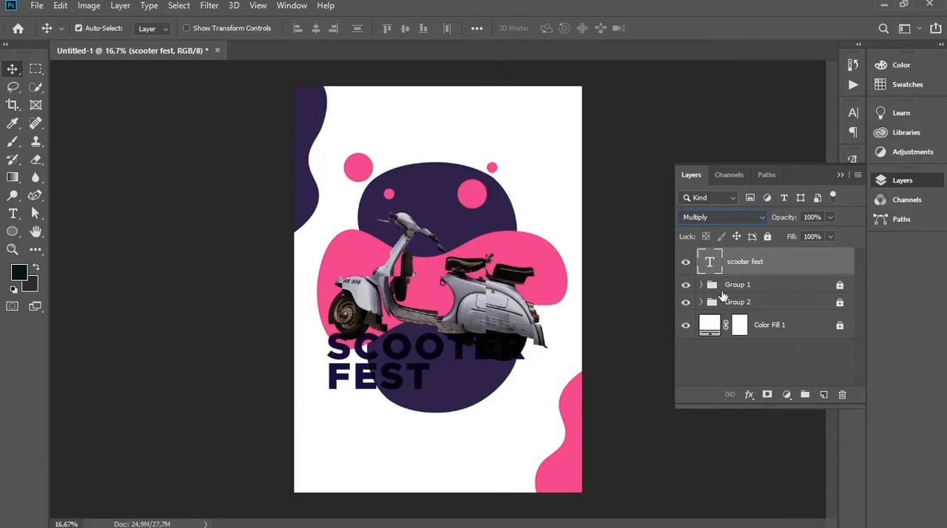
left_click_drag(360, 388, 355, 248)
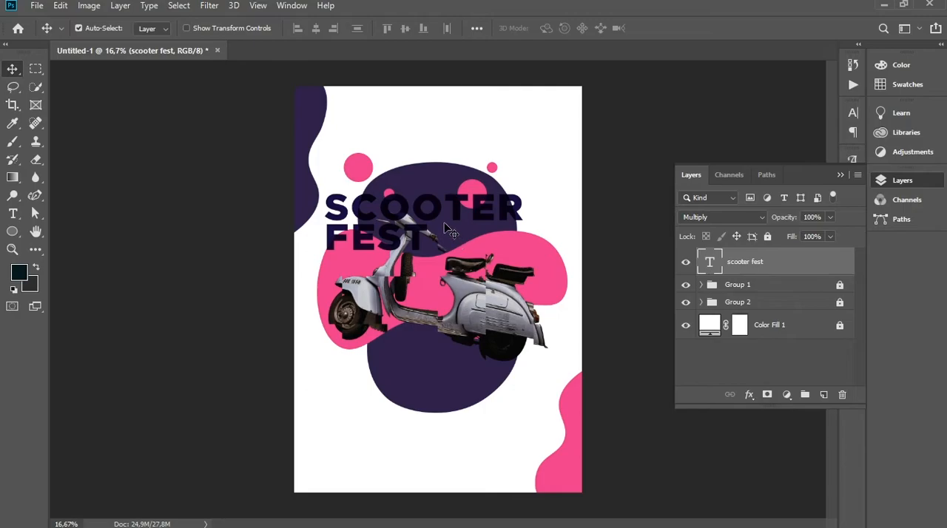
left_click(742, 376)
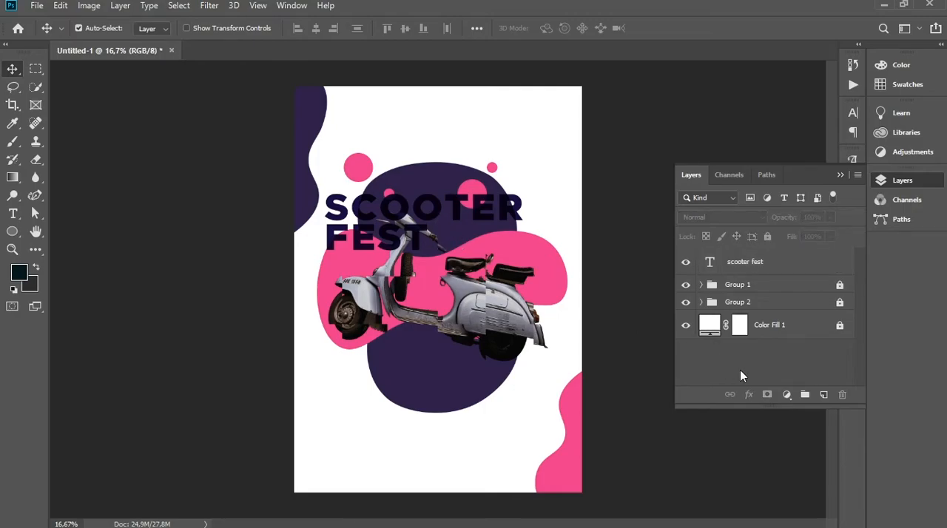
Add the text "GRAPHIC DESIGN" in the white area below the lower purple blob
left_click(14, 216)
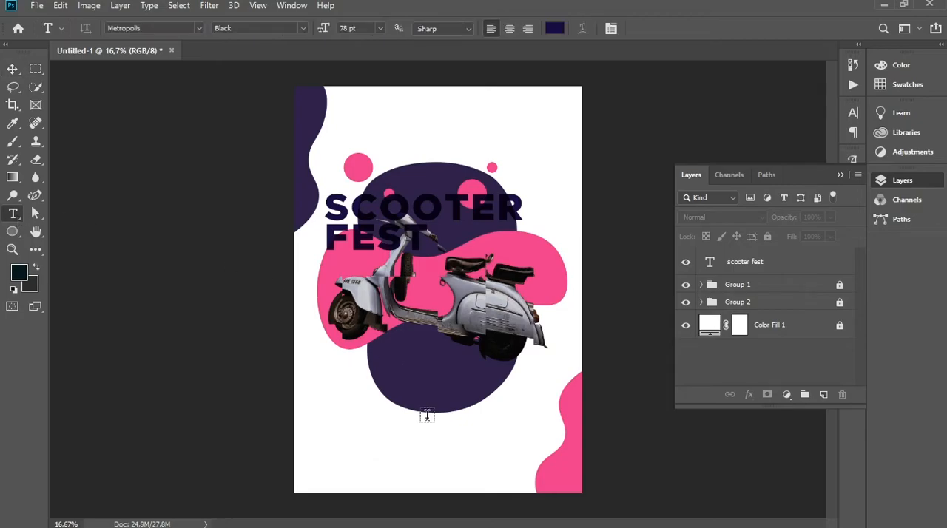
left_click(379, 456)
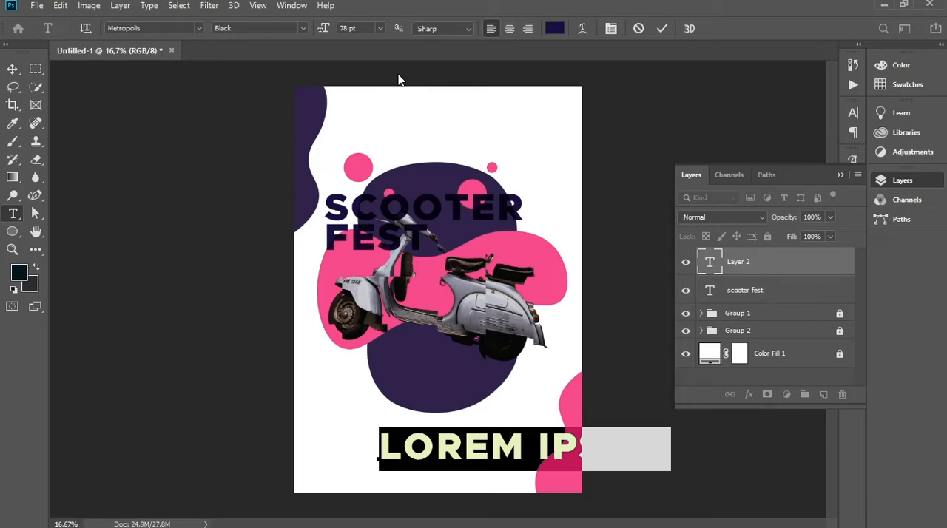
type("GRAPHI")
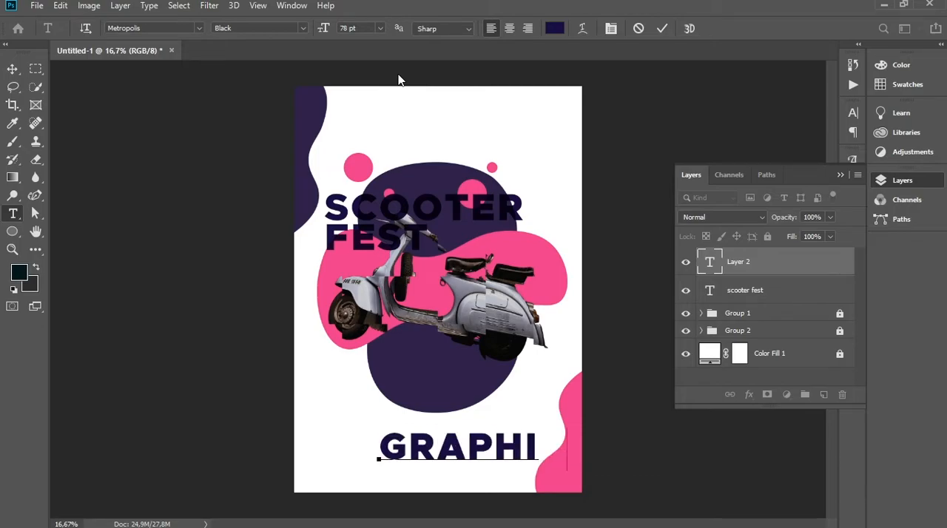
type("C")
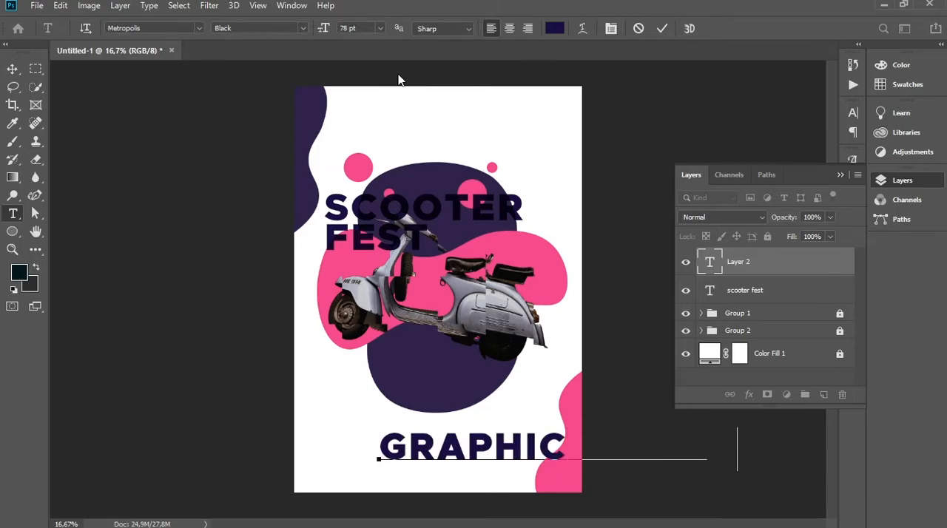
type(" DESIGN")
left_click(13, 69)
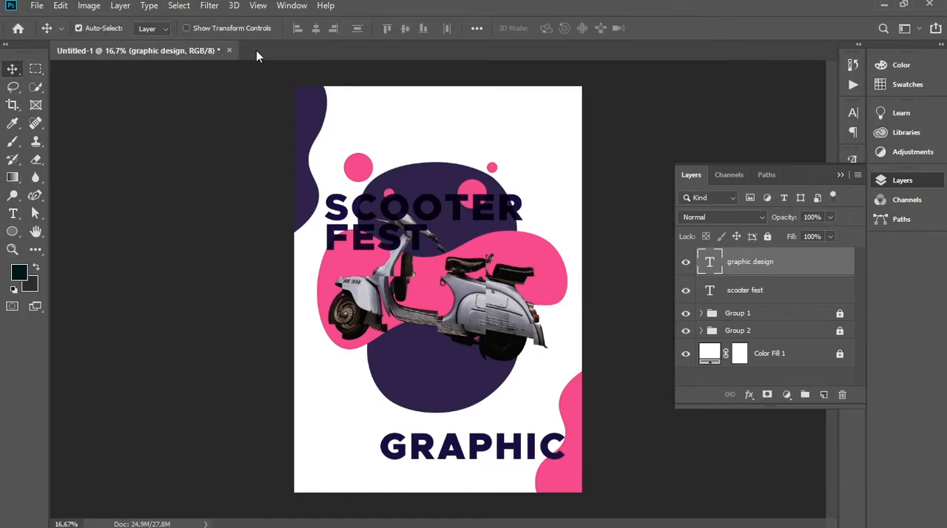
Set the GRAPHIC DESIGN text to 16 pt and move it near the poster's bottom edge, in line with the title's left edge
key("t")
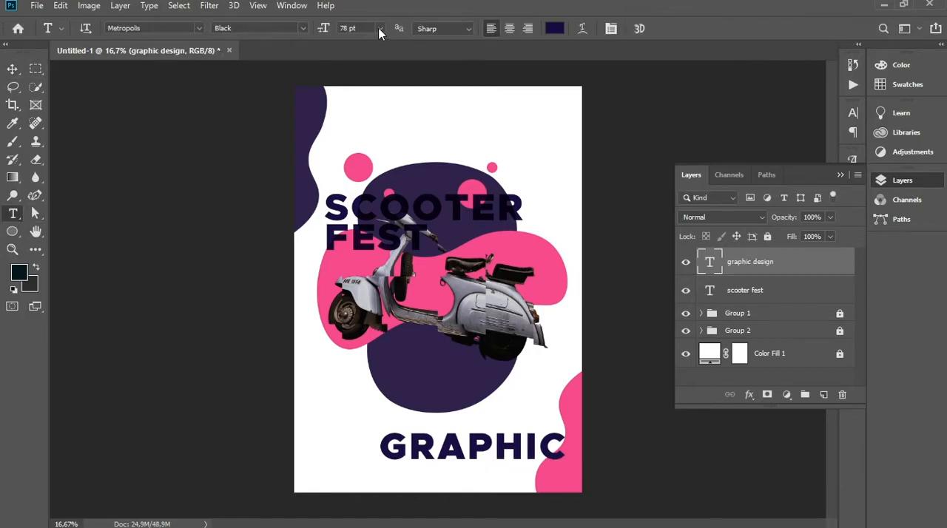
left_click(380, 30)
left_click(364, 154)
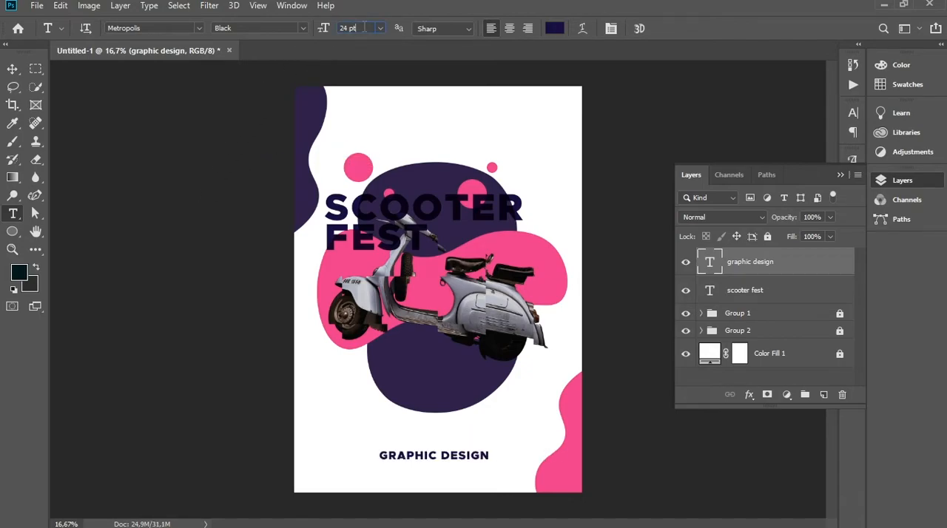
key("Down")
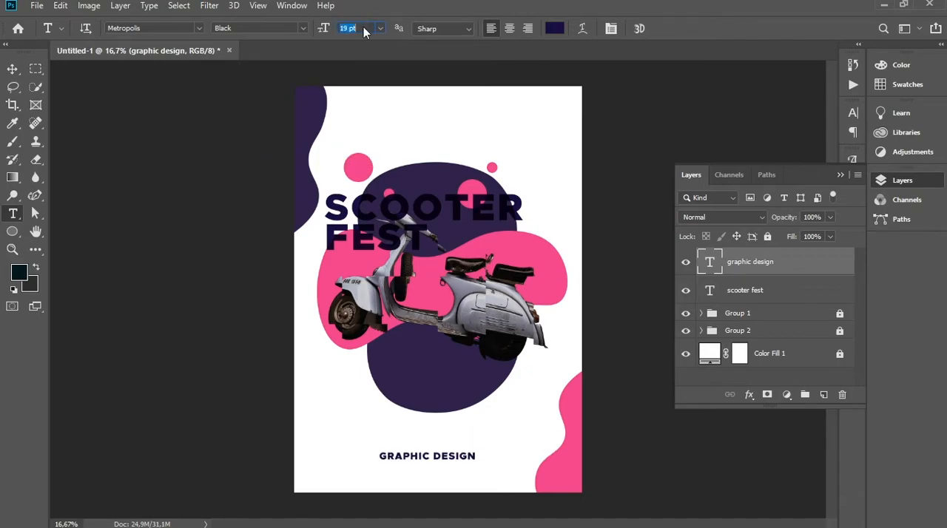
key("Down")
key("Down")
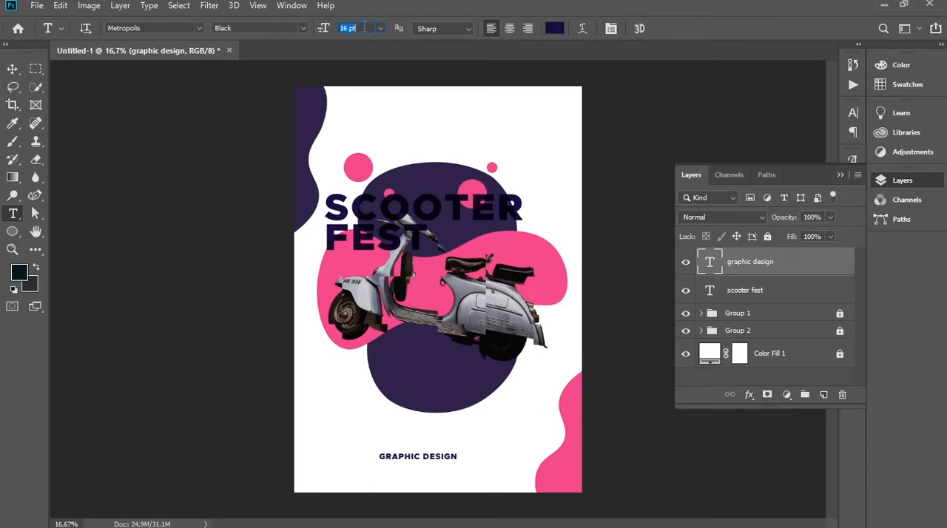
left_click(13, 69)
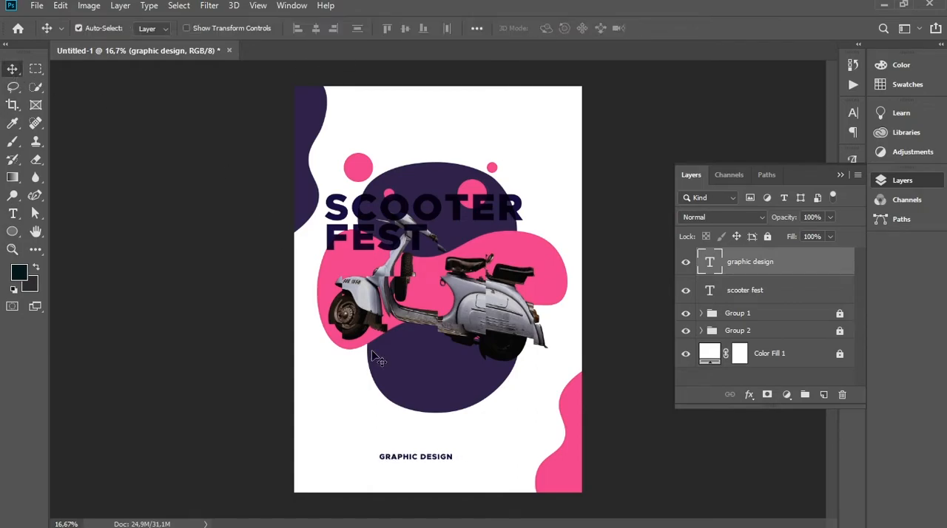
left_click_drag(436, 459, 372, 478)
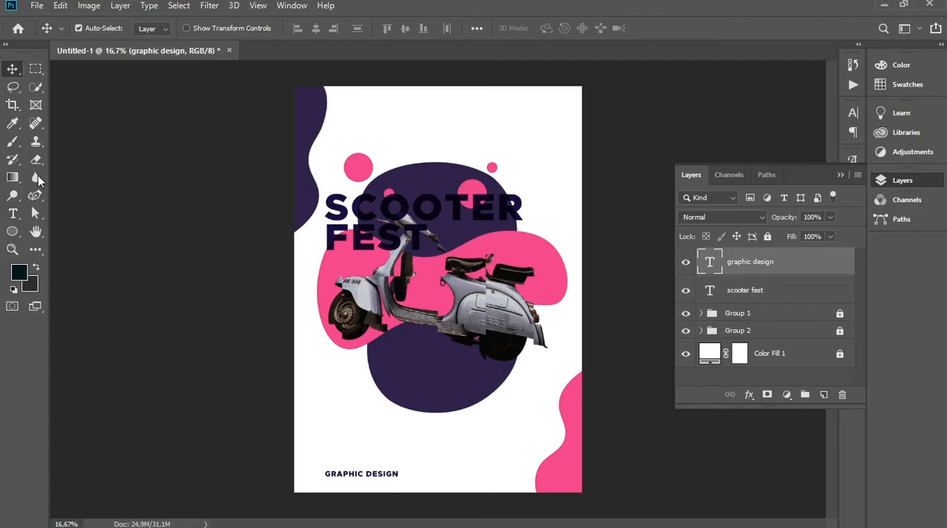
left_click(839, 176)
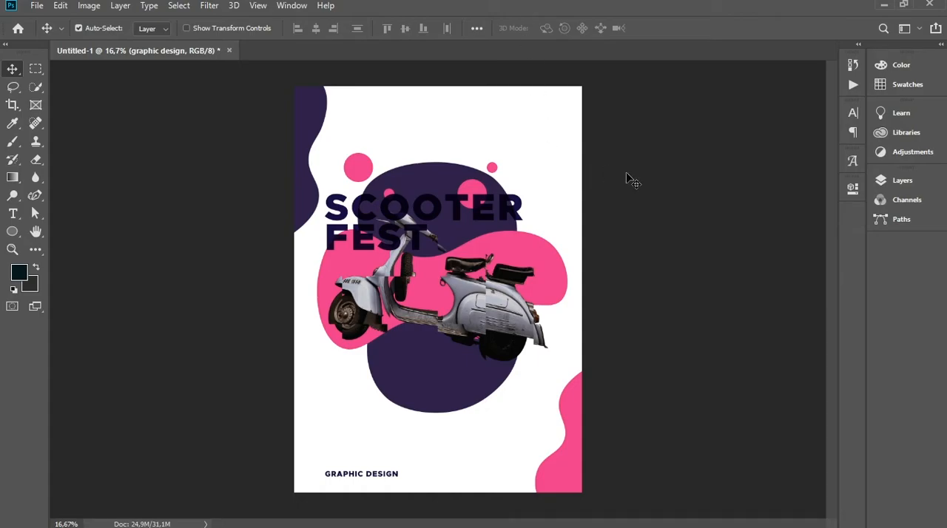
Change the SCOOTER FEST title's text colour to the lighter purple-blue #3c2885
left_click(901, 181)
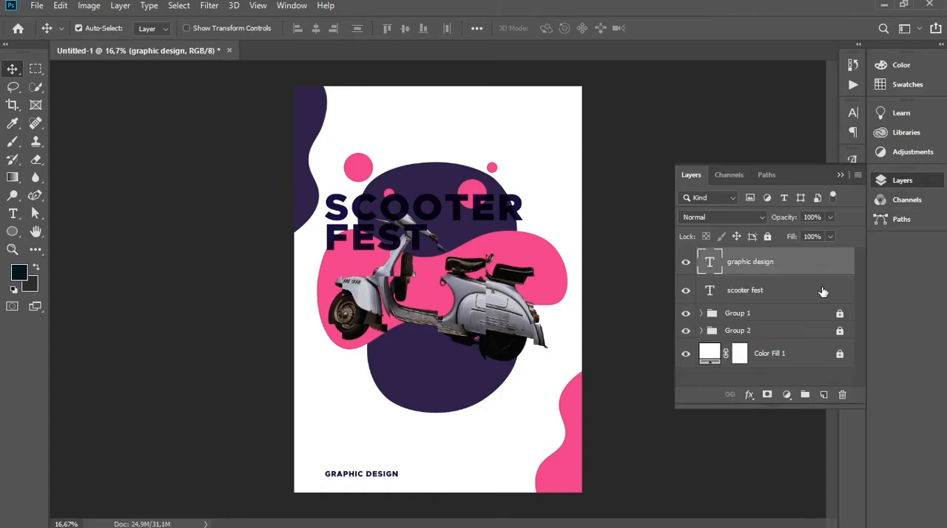
left_click(786, 291)
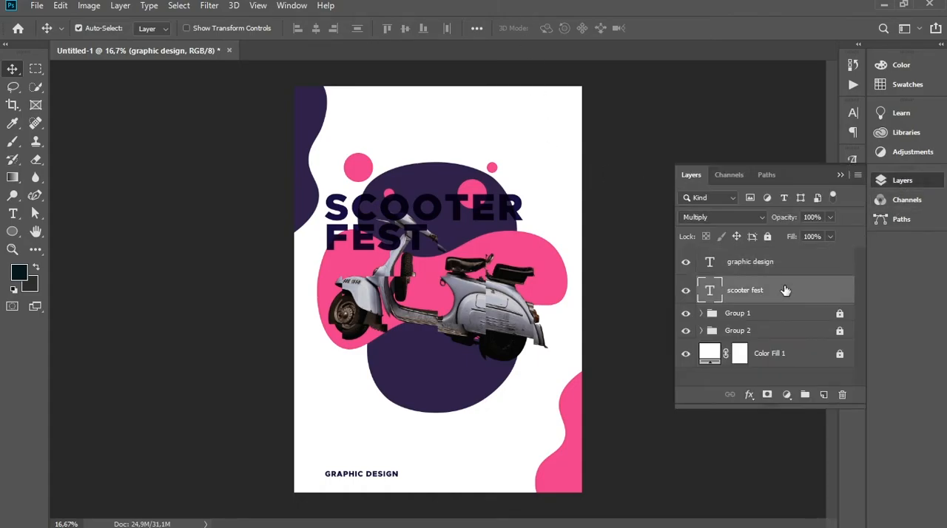
left_click(12, 213)
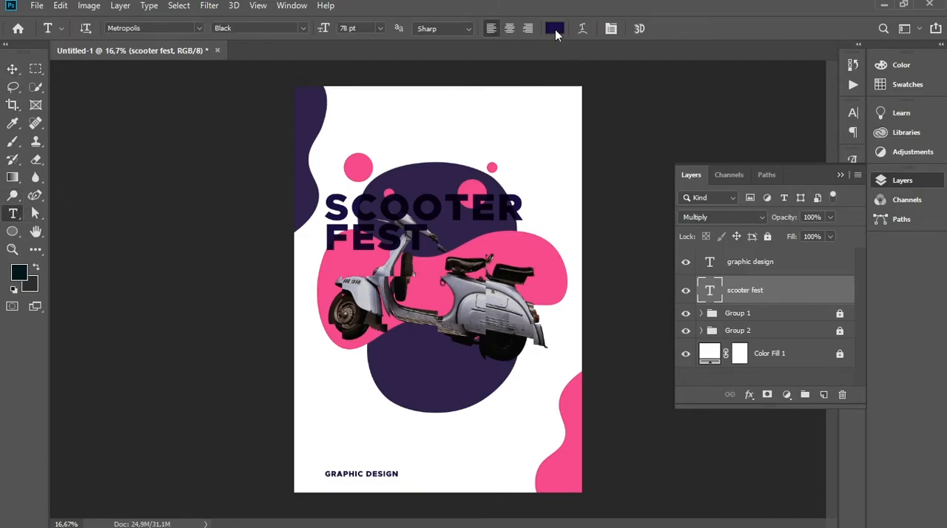
left_click(555, 30)
left_click(726, 184)
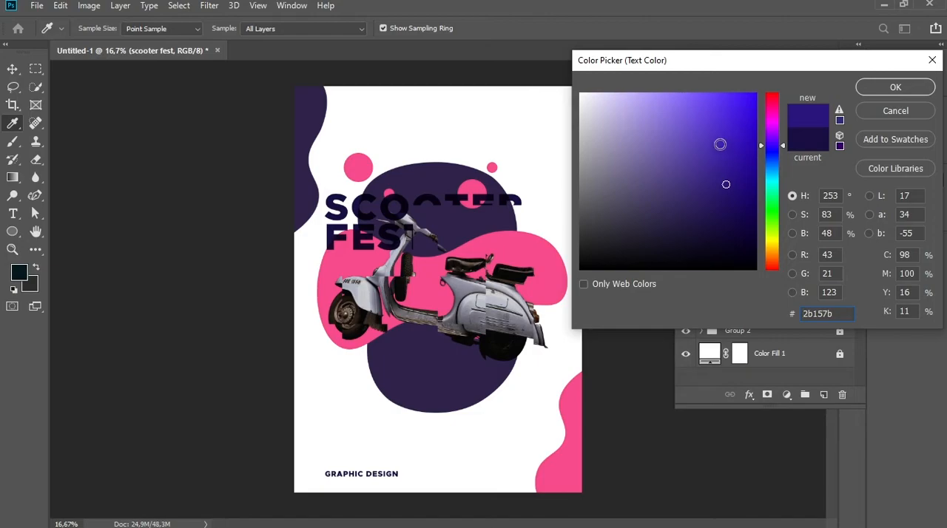
left_click(720, 144)
left_click(706, 135)
left_click(706, 122)
left_click(698, 268)
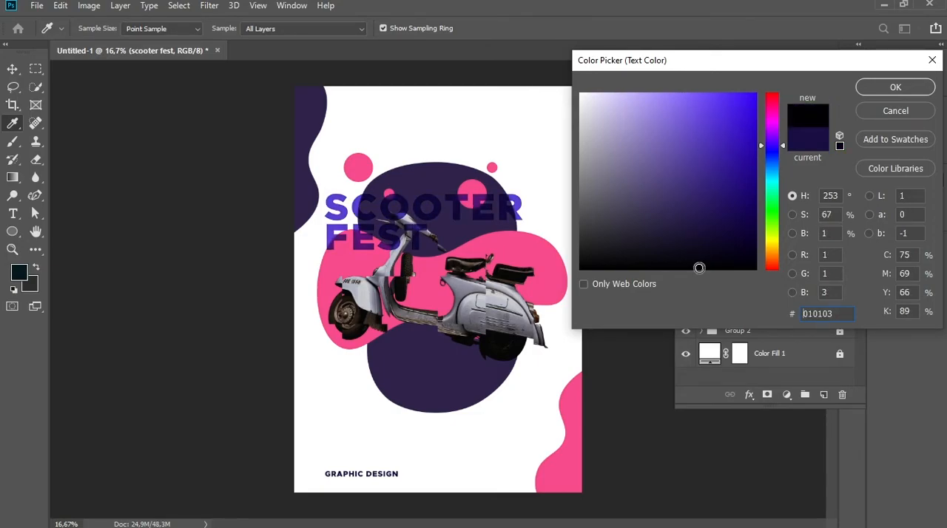
left_click(701, 245)
left_click(703, 254)
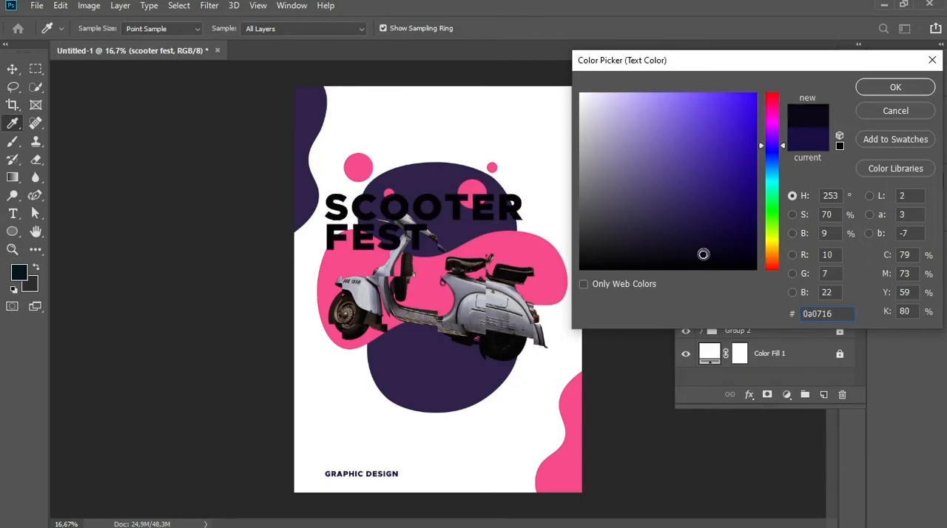
left_click(703, 228)
left_click(702, 198)
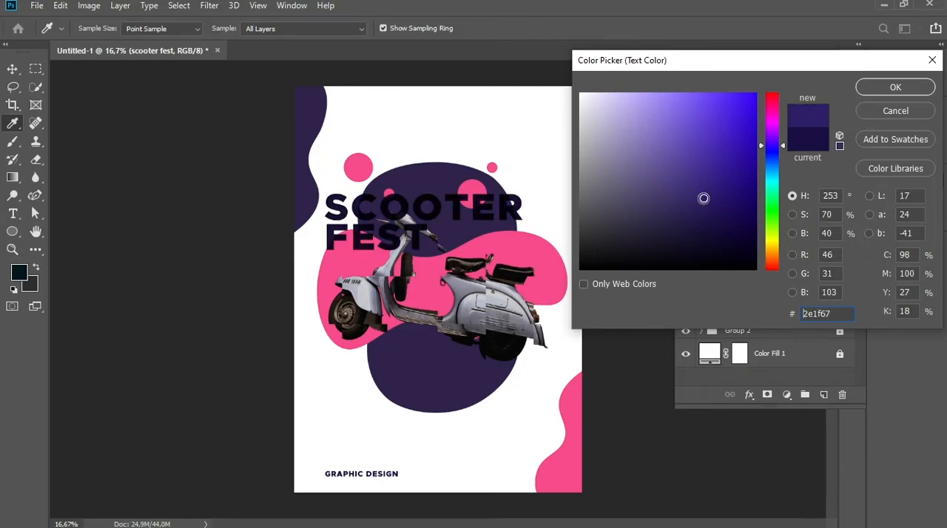
left_click(702, 182)
left_click(703, 174)
left_click(704, 178)
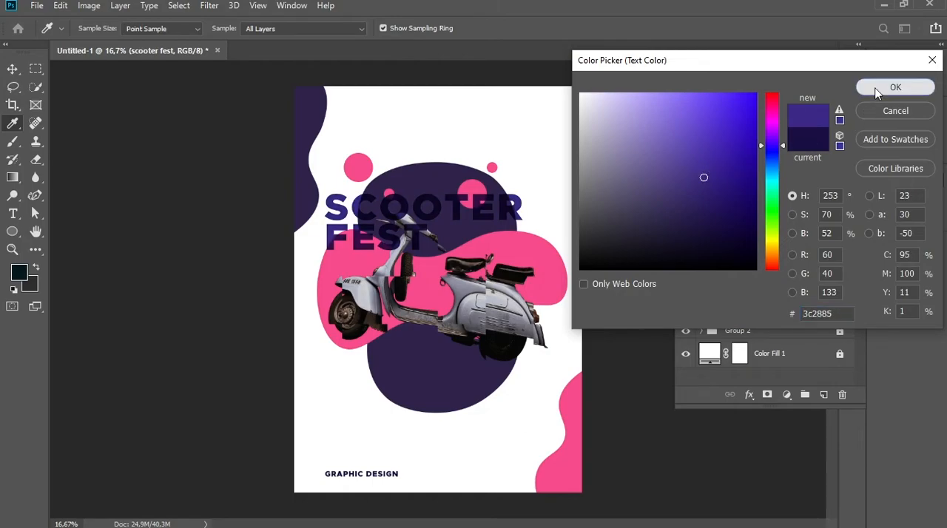
left_click(876, 88)
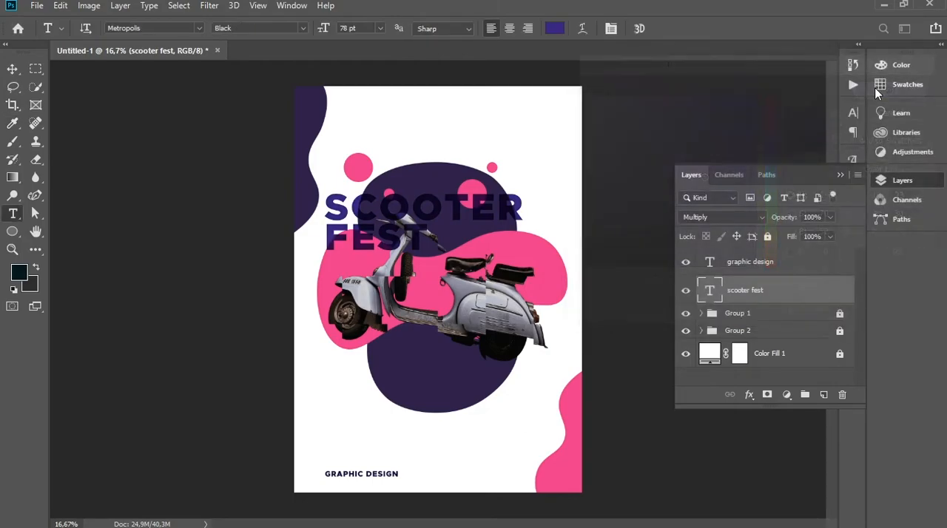
Move the SCOOTER FEST title slightly upward, keeping its left edge in line with the GRAPHIC DESIGN text
left_click(12, 70)
mouse_move(518, 203)
left_mouse_down()
mouse_move(517, 241)
mouse_move(503, 225)
mouse_move(505, 207)
mouse_move(516, 217)
left_mouse_up()
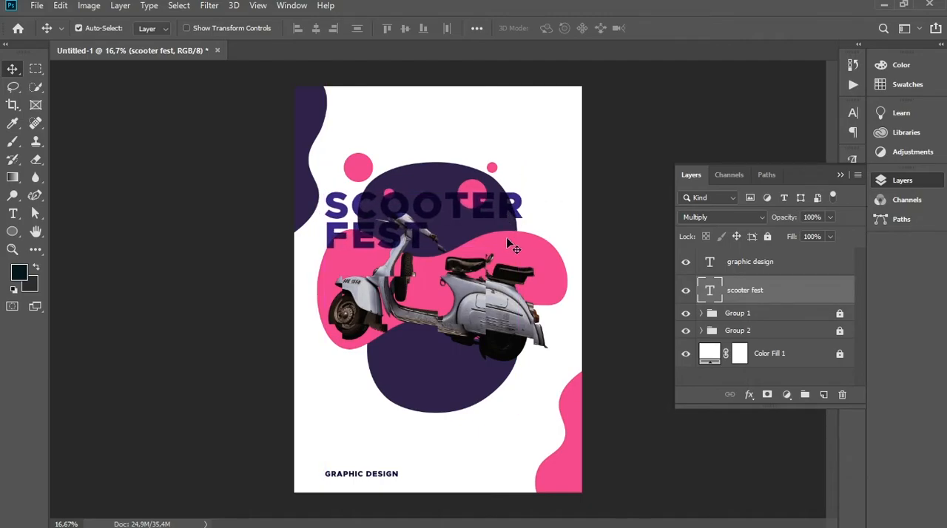
left_click(764, 381)
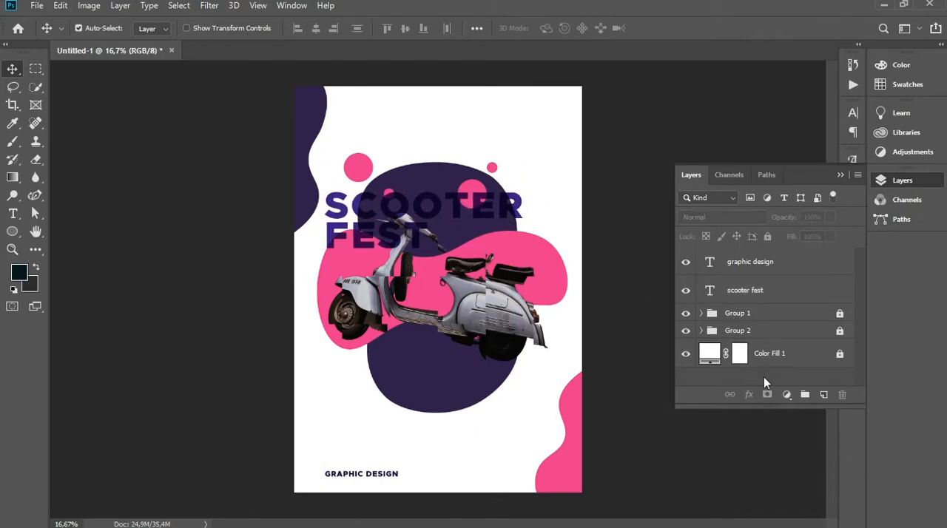
Group the "graphic design" and "scooter fest" text layers
left_click(789, 271)
left_click(792, 298, "shift")
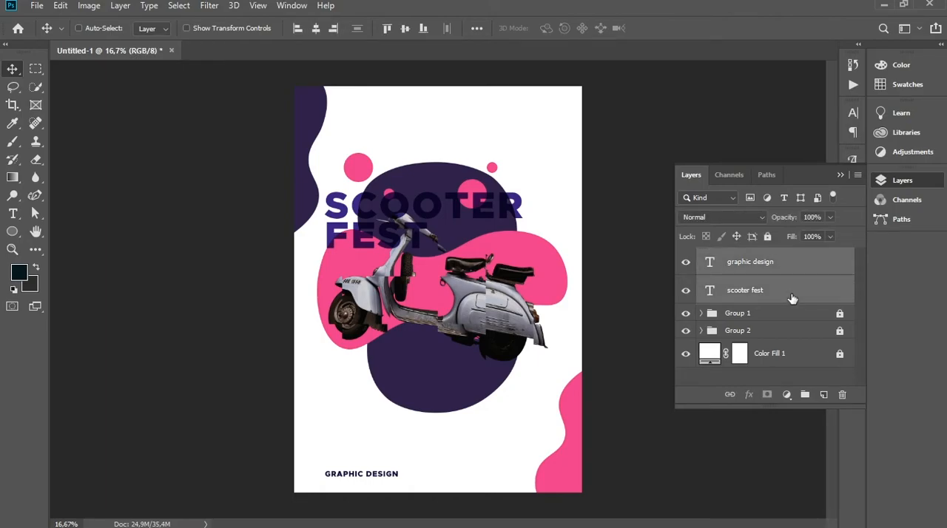
key("ctrl+g")
left_click(794, 264, "ctrl")
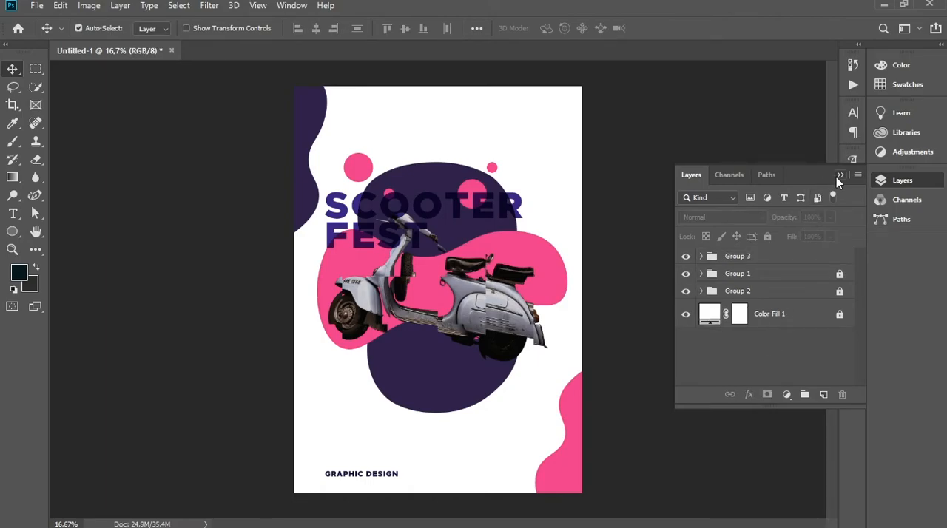
left_click(839, 176)
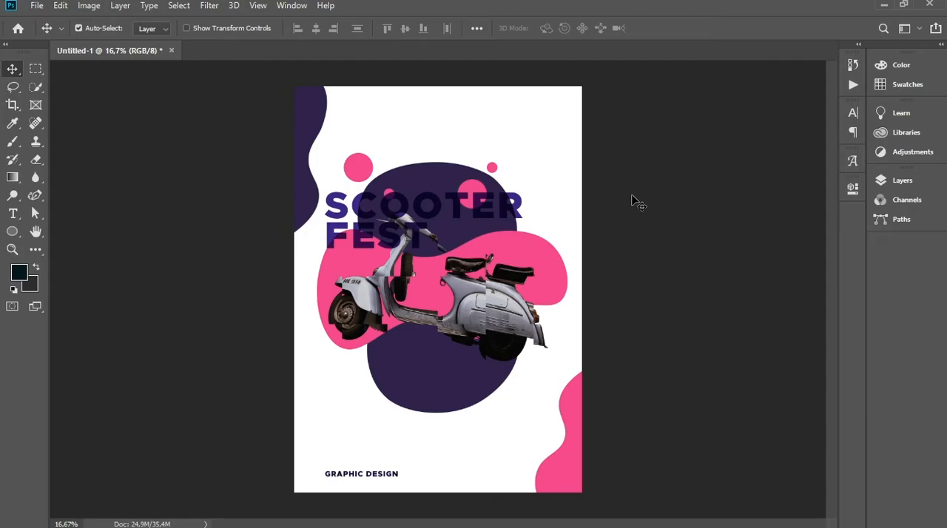
Add the text "POSTER DESIGN" in Metropolis Black, 16 pt, in the white area near the poster's upper right
left_click(12, 214)
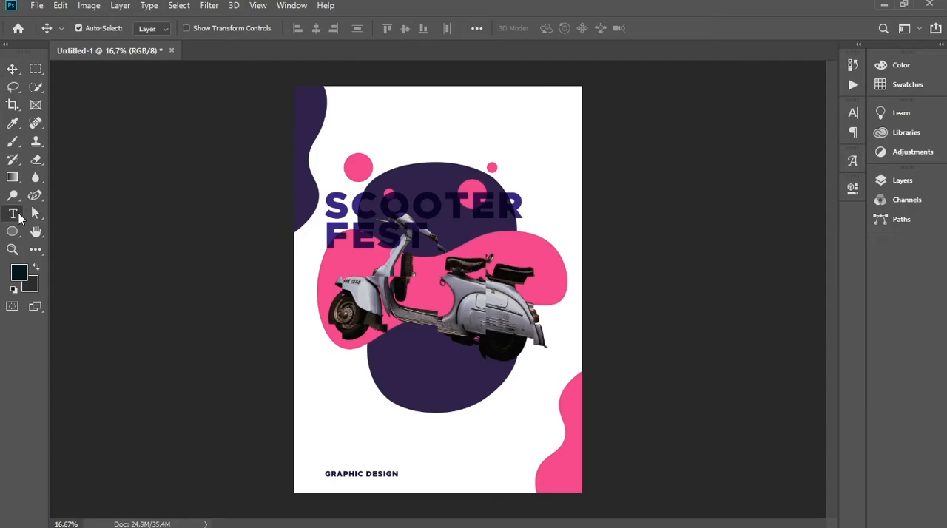
left_click(456, 118)
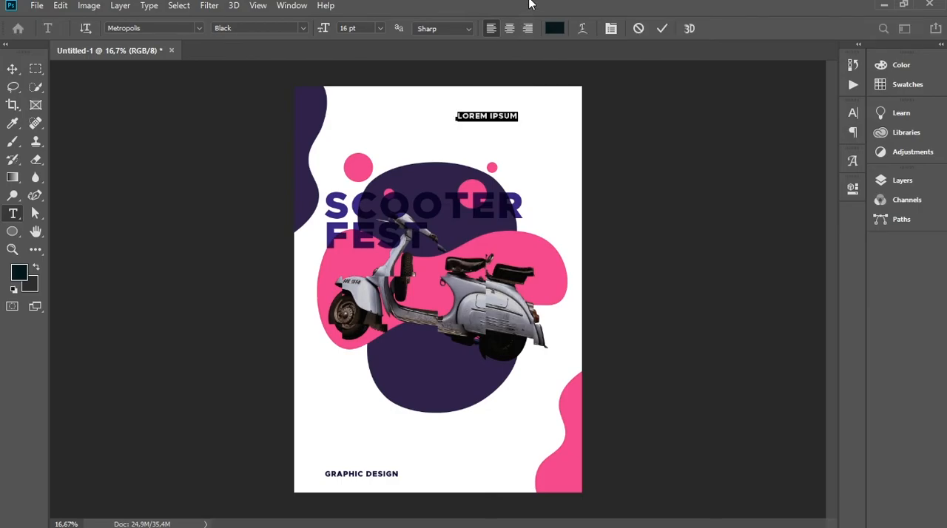
type("J")
type("POSTER")
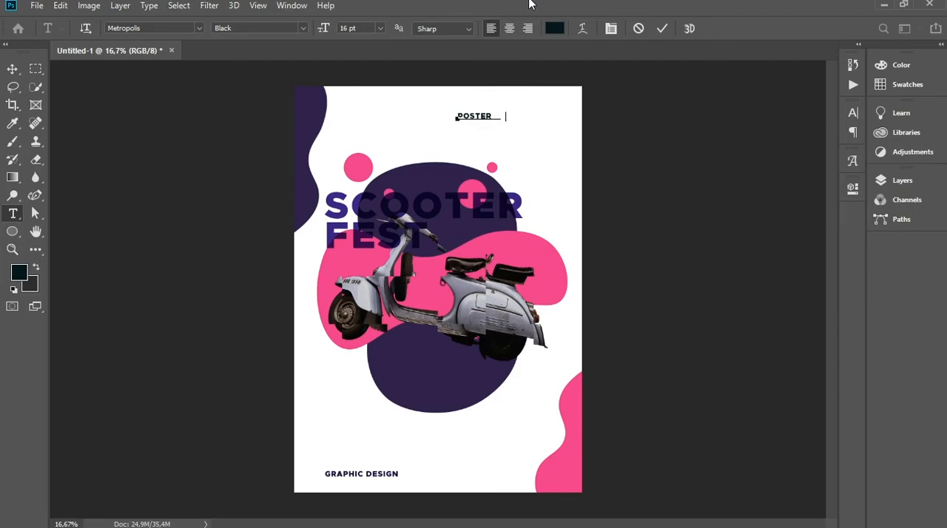
type(" DESIGN")
left_click(12, 69)
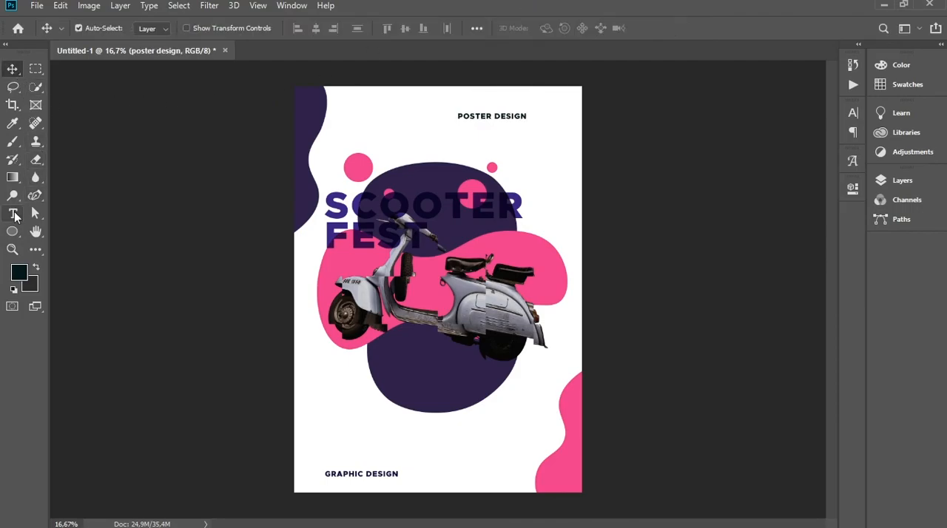
Change the POSTER DESIGN text colour to the dark purple #2f234b sampled from the organic shape
left_click(13, 214)
left_click(554, 29)
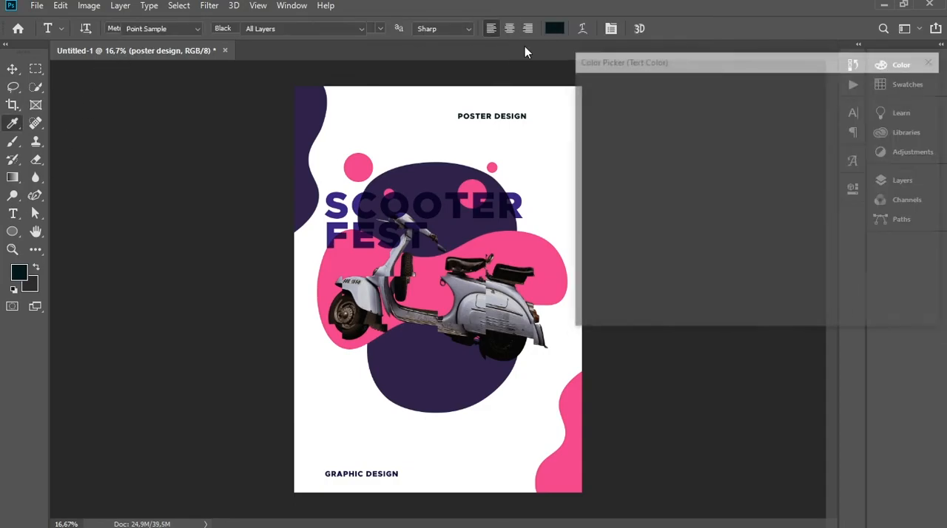
left_click(432, 375)
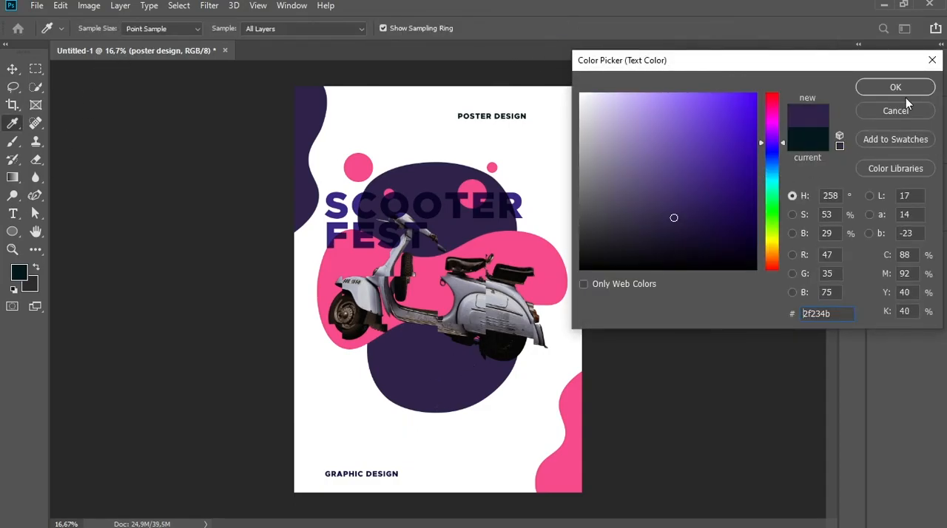
left_click(896, 87)
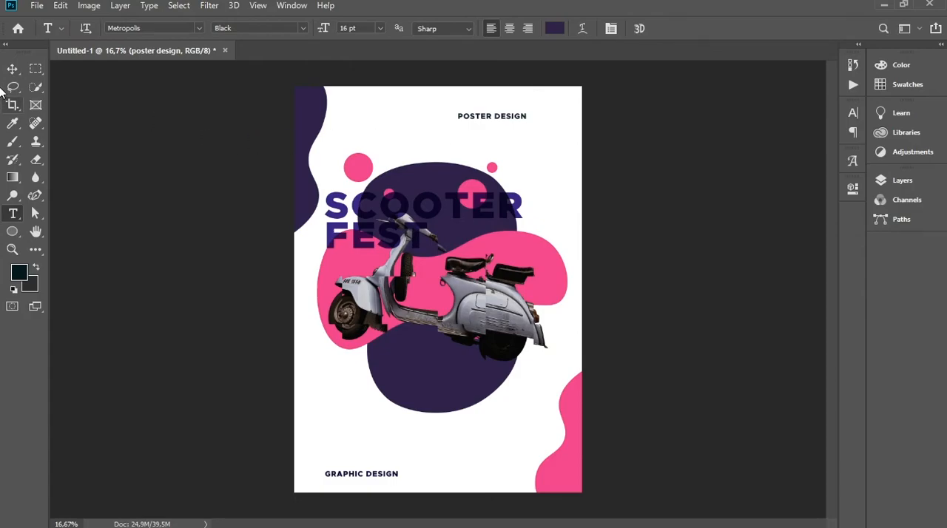
Rotate the POSTER DESIGN text 90° clockwise and place it vertically in the poster's upper right corner, close to the edge
left_click(12, 69)
left_click_drag(515, 118, 542, 108)
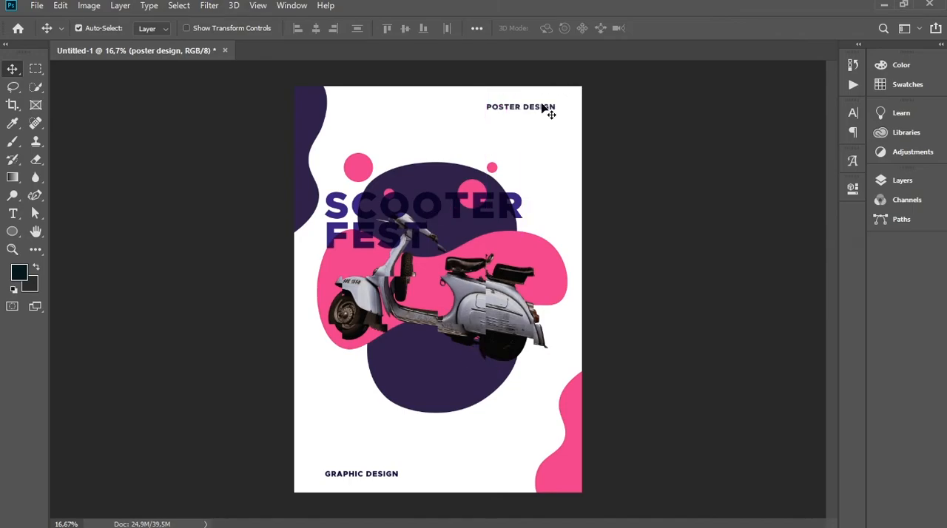
key("ctrl+t")
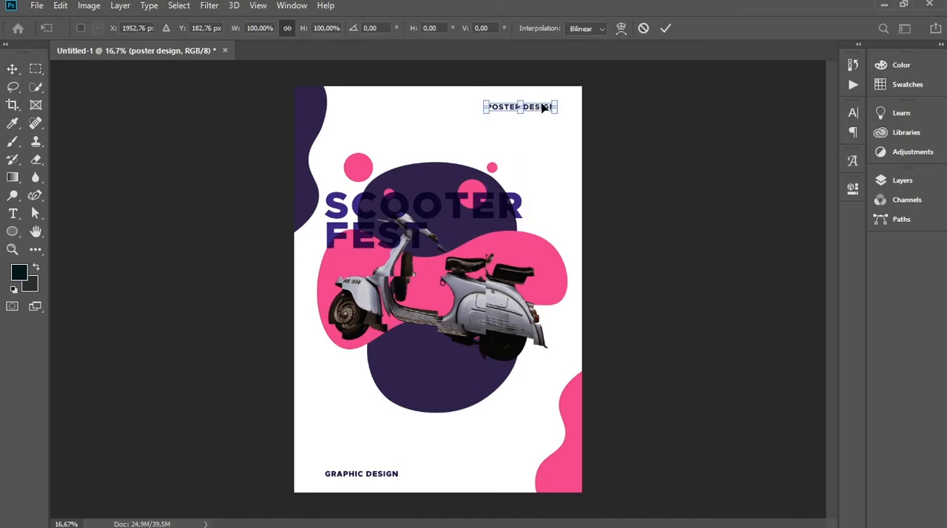
left_click_drag(565, 97, 532, 183)
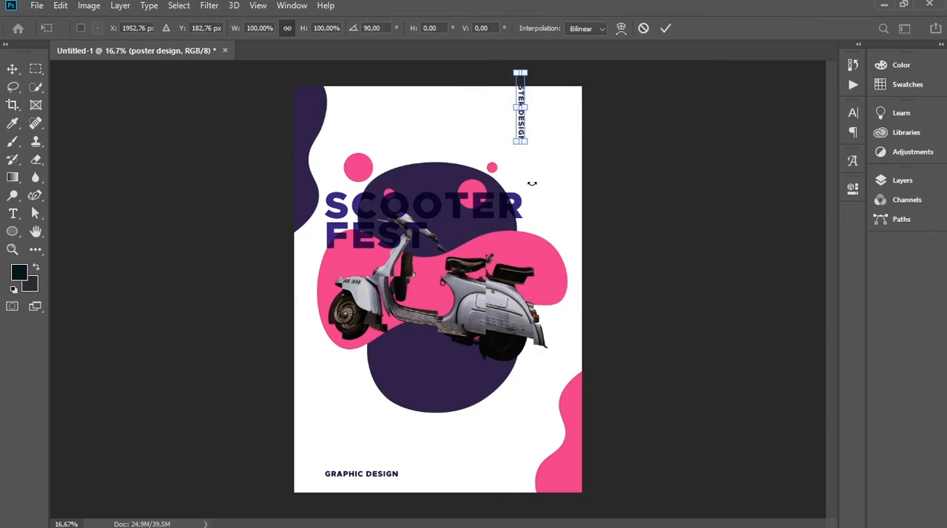
left_click(666, 29)
left_click_drag(534, 127, 564, 157)
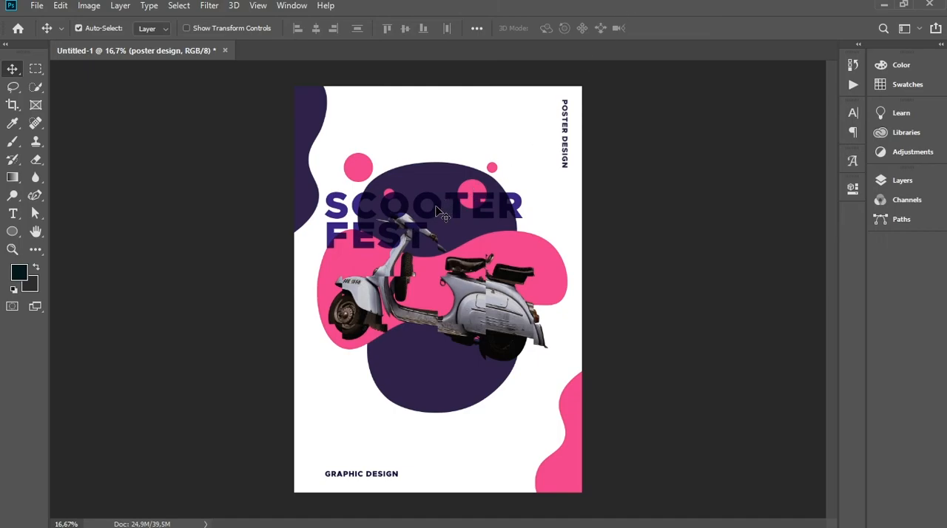
Reposition the SCOOTER FEST title slightly lower over the scooter's handlebars, left-aligned with GRAPHIC DESIGN, and set its font size to 83 pt
left_click_drag(439, 213, 434, 386)
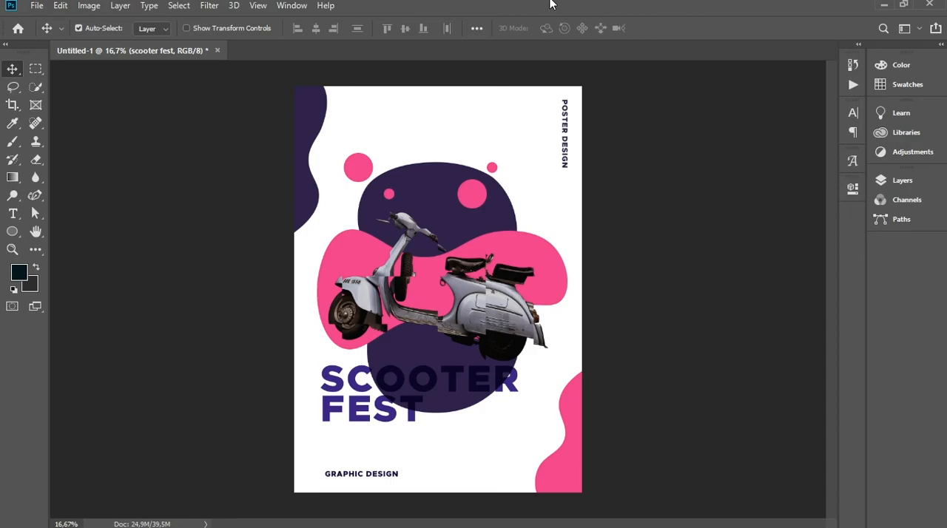
left_click_drag(459, 387, 459, 241)
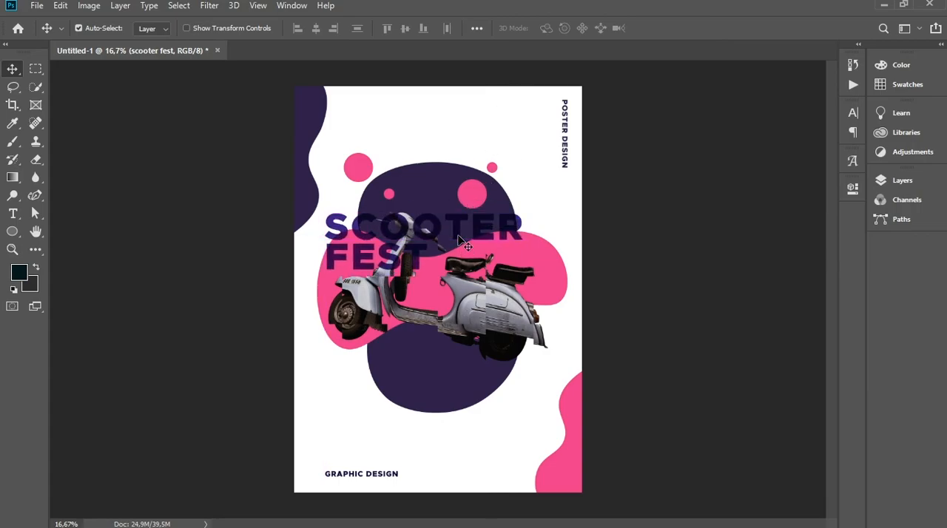
left_click(12, 214)
scroll(365, 29, "up", 2)
scroll(365, 28, "up", 1)
key("Return")
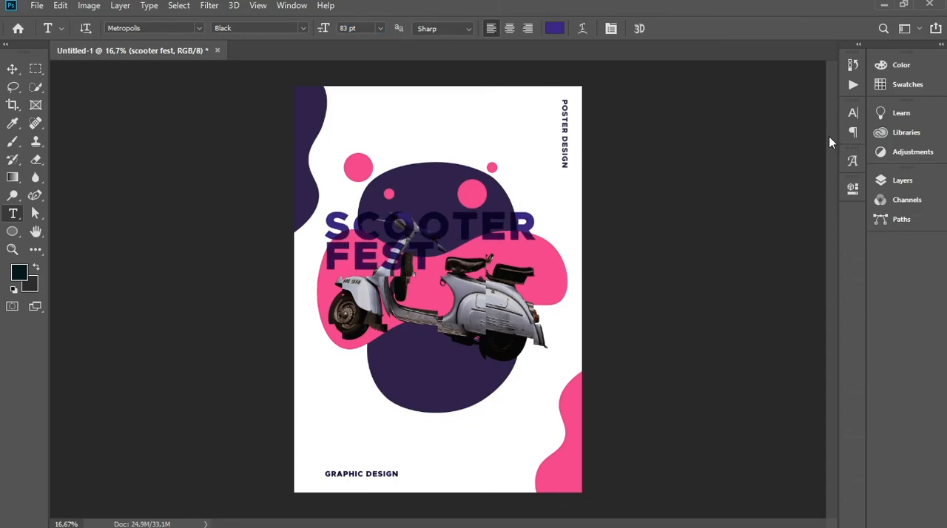
Set the SCOOTER FEST title's leading to 69 pt, then fit the whole poster in view
left_click(856, 113)
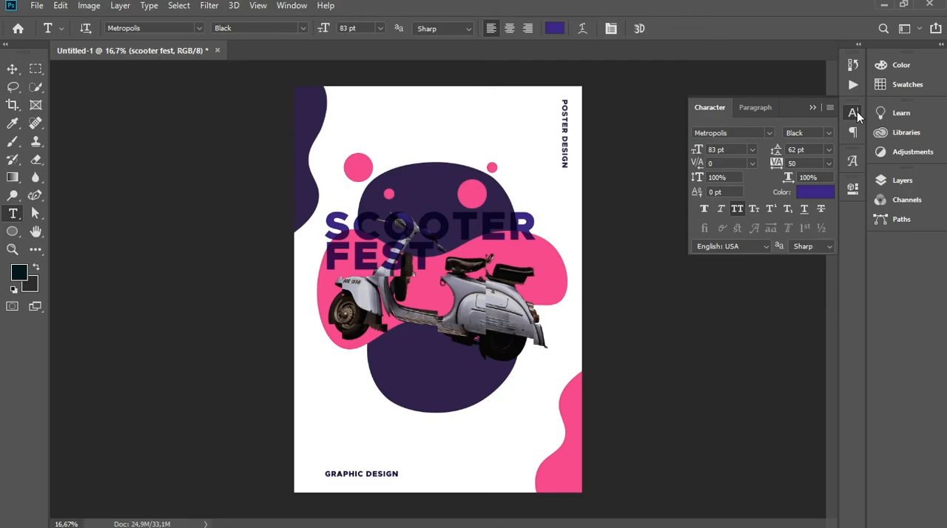
left_click(828, 150)
left_click(827, 150)
key("Up")
key("Up")
key("Up")
key("Up")
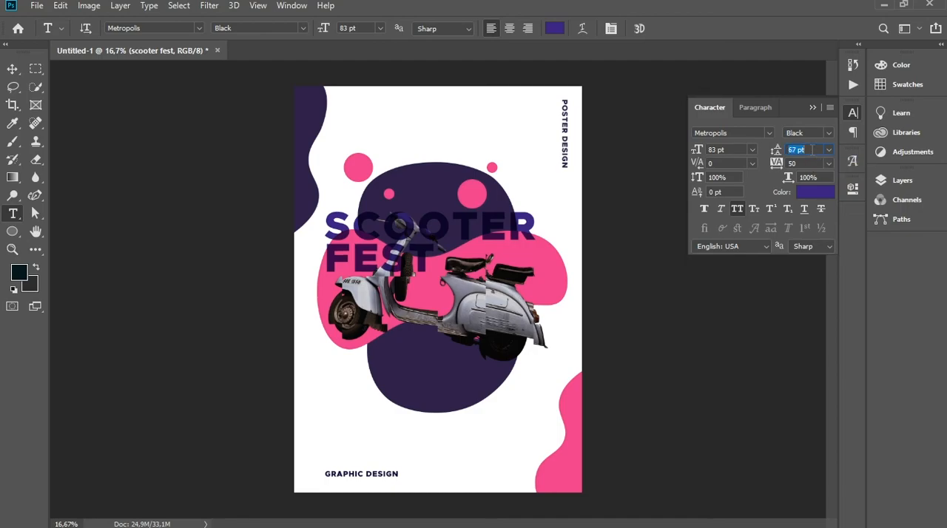
key("Up")
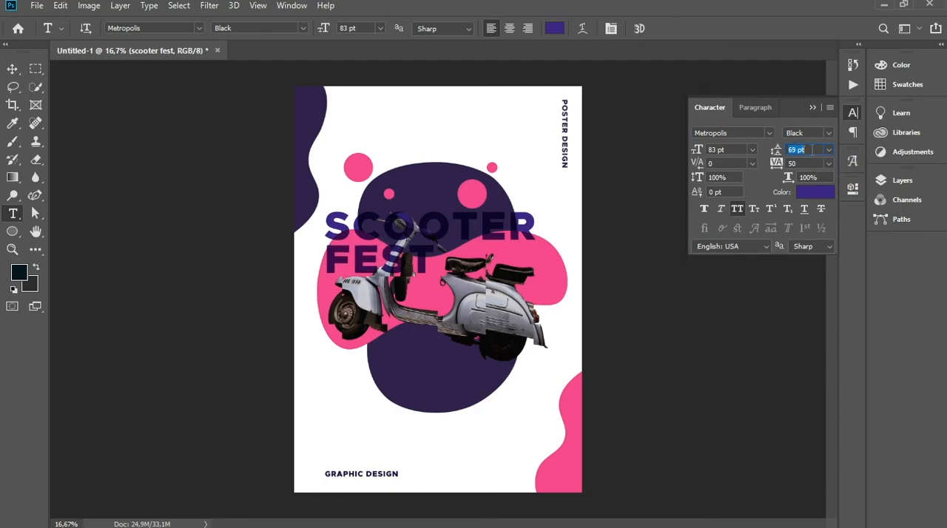
key("Return")
left_click(854, 114)
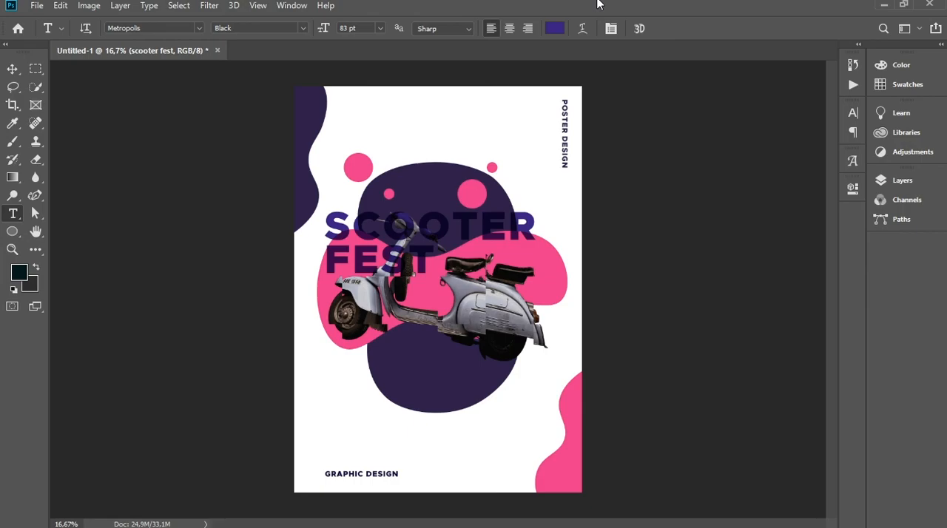
left_click(12, 70)
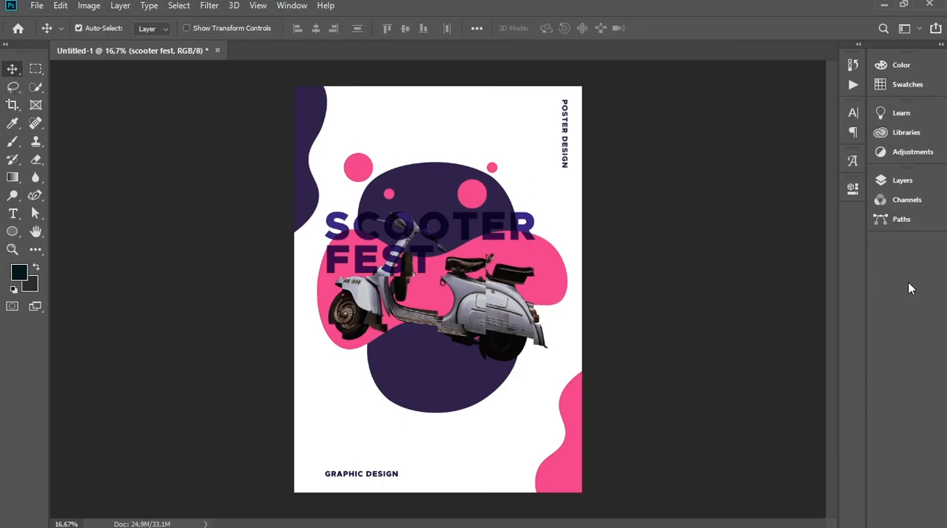
key("ctrl+0")
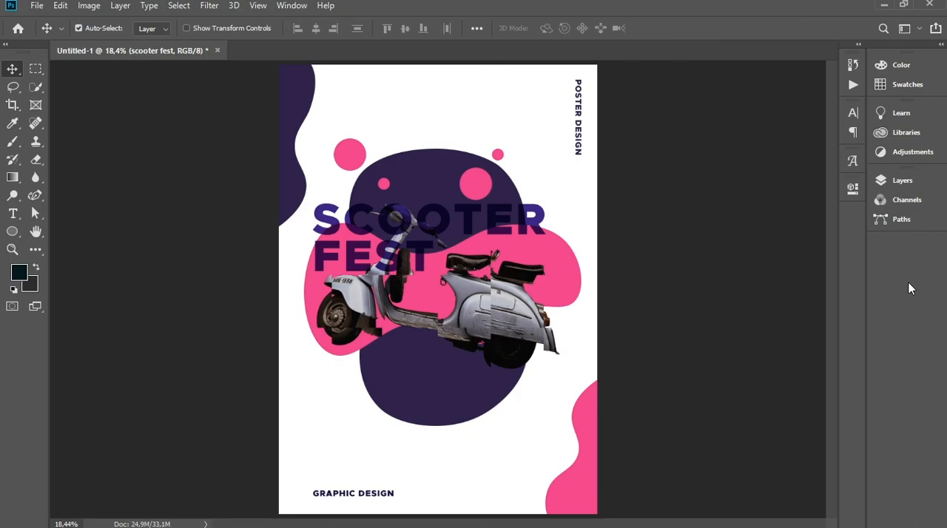